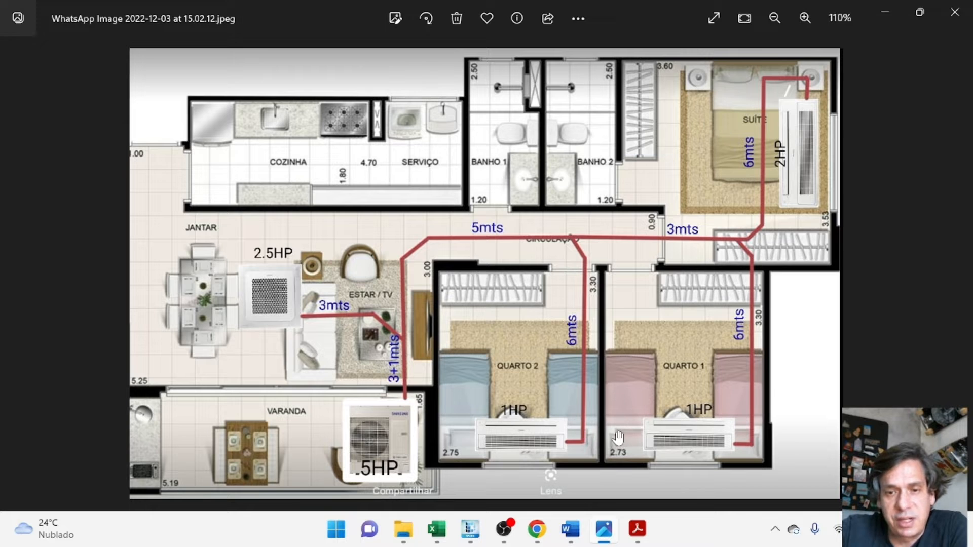
- Switch to DVM Pro 2.0, log in with the account password and launch the Sales program
mouse_move(545, 529)
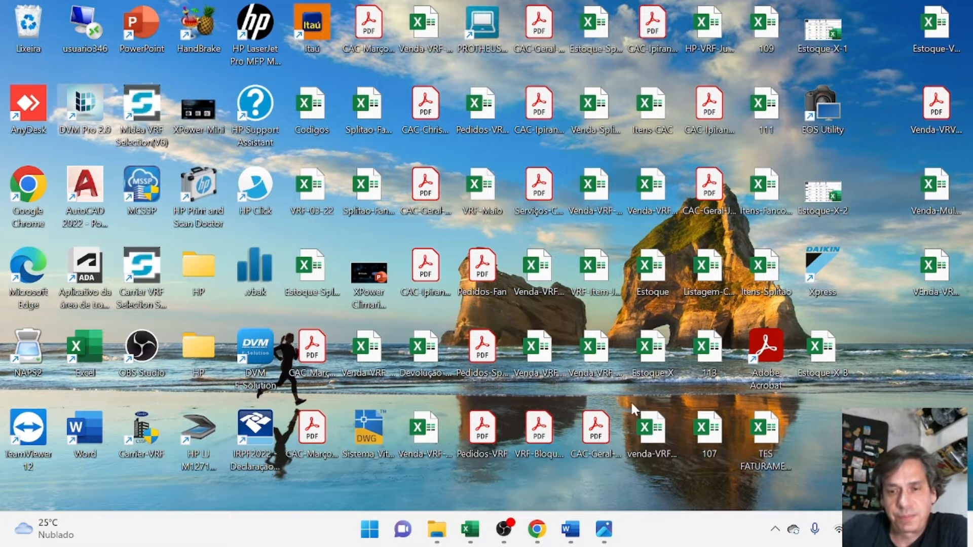
mouse_move(604, 529)
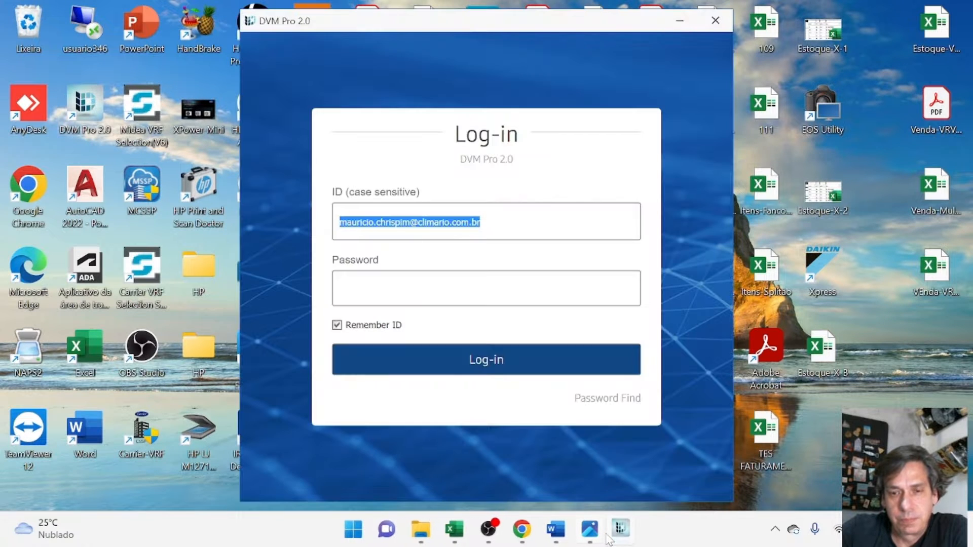
key("Tab")
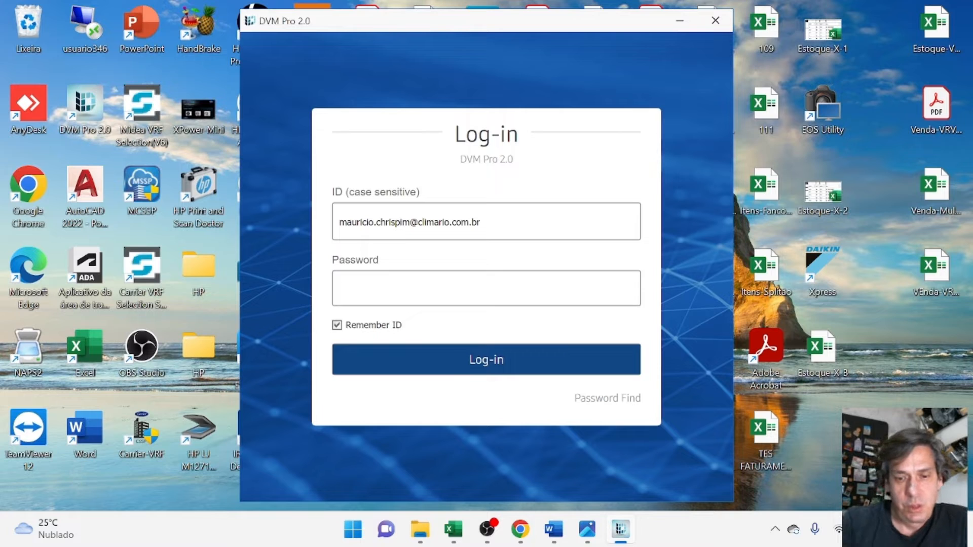
type("•••••")
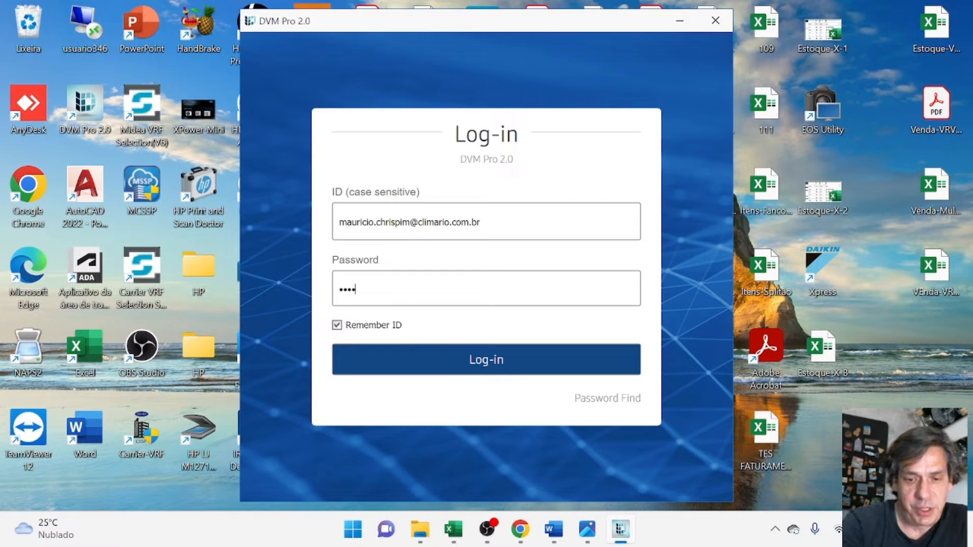
type("•••••")
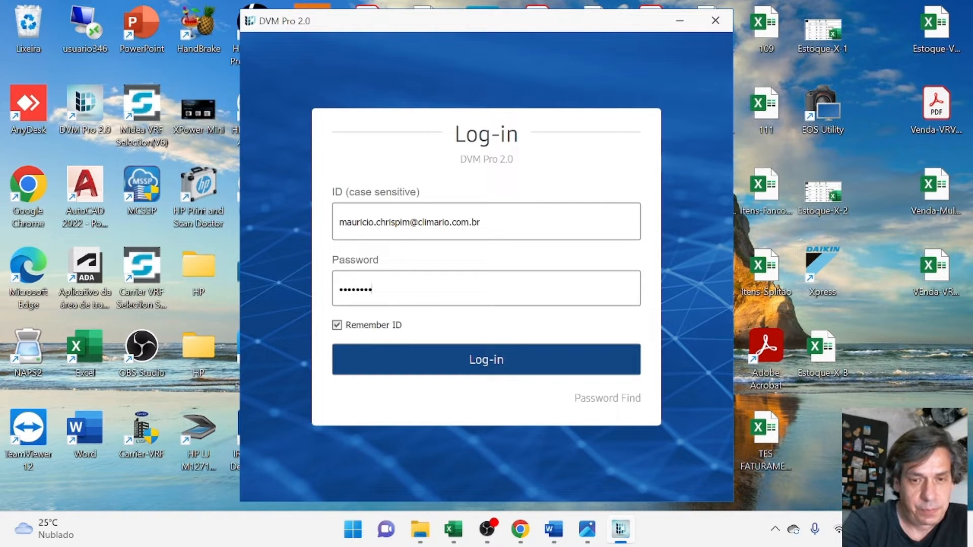
left_click(478, 359)
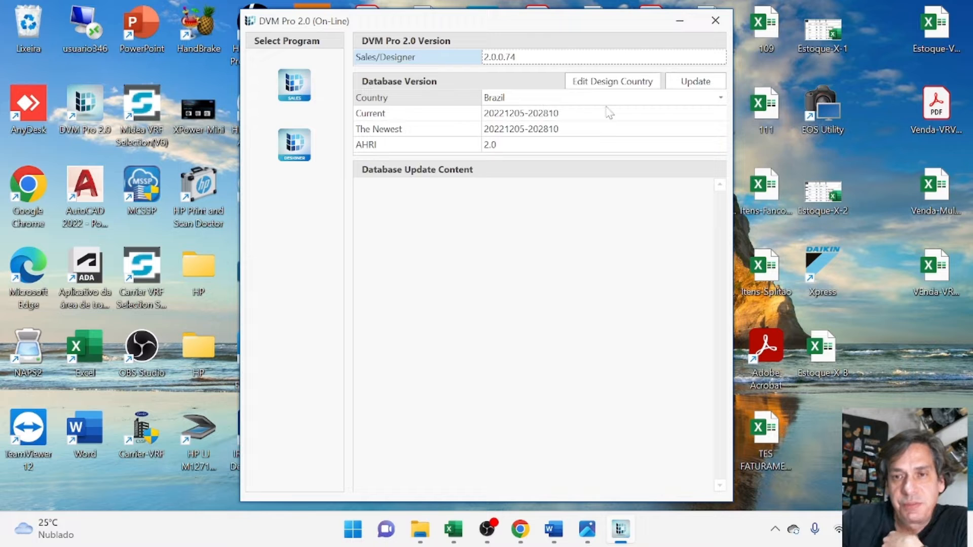
left_click(304, 89)
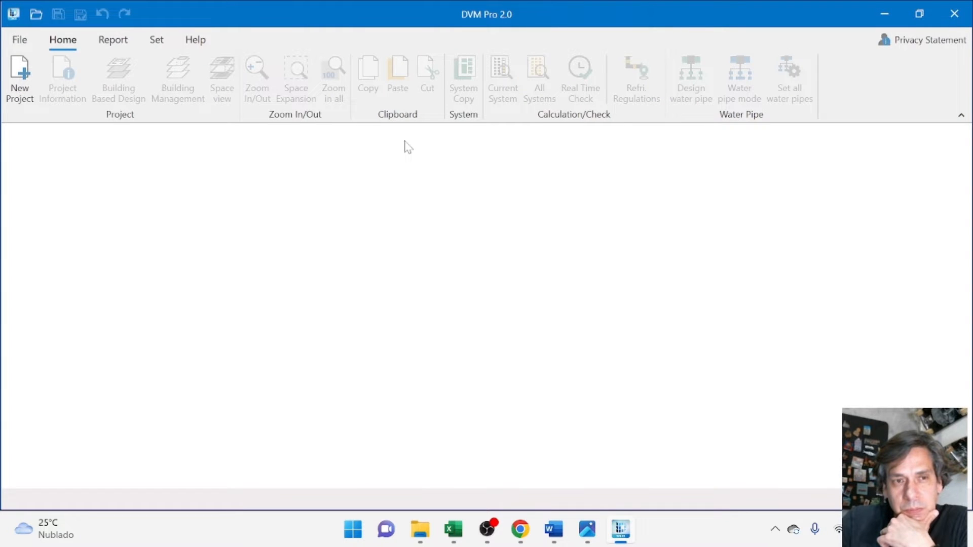
- Examine the common configuration settings, including country, prefixes, combination ratio, design options and the list of measurement units
left_click(15, 16)
left_click(14, 17)
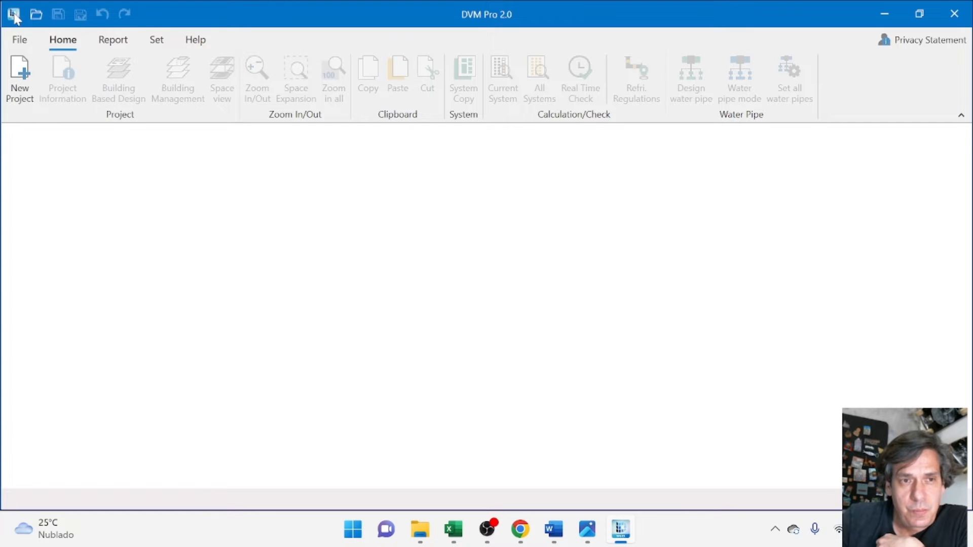
left_click(21, 39)
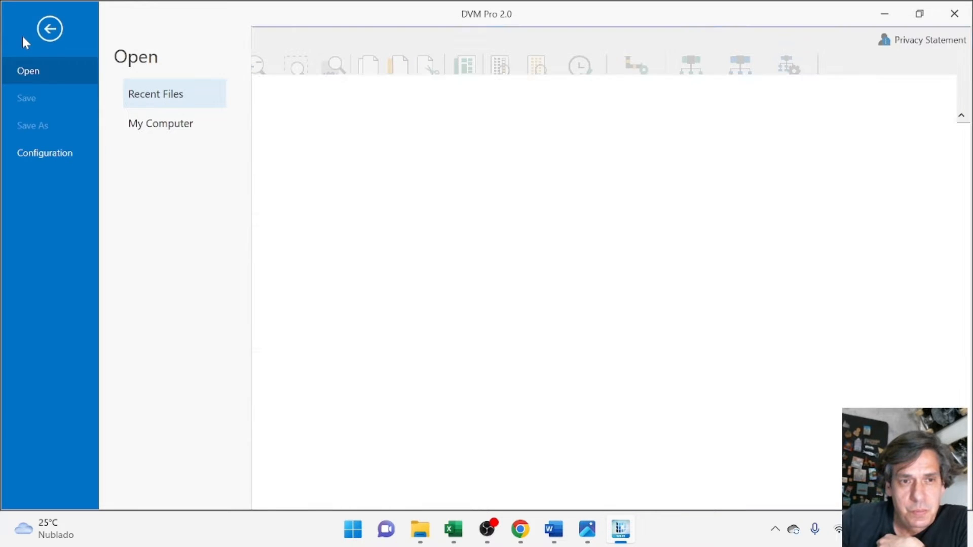
left_click(63, 154)
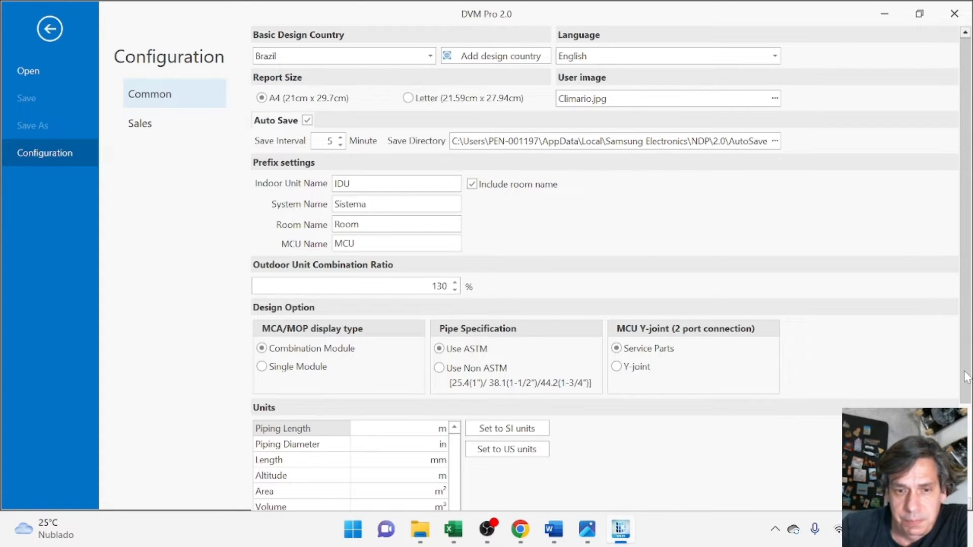
scroll(968, 425, "down", 2)
scroll(969, 425, "down", 1)
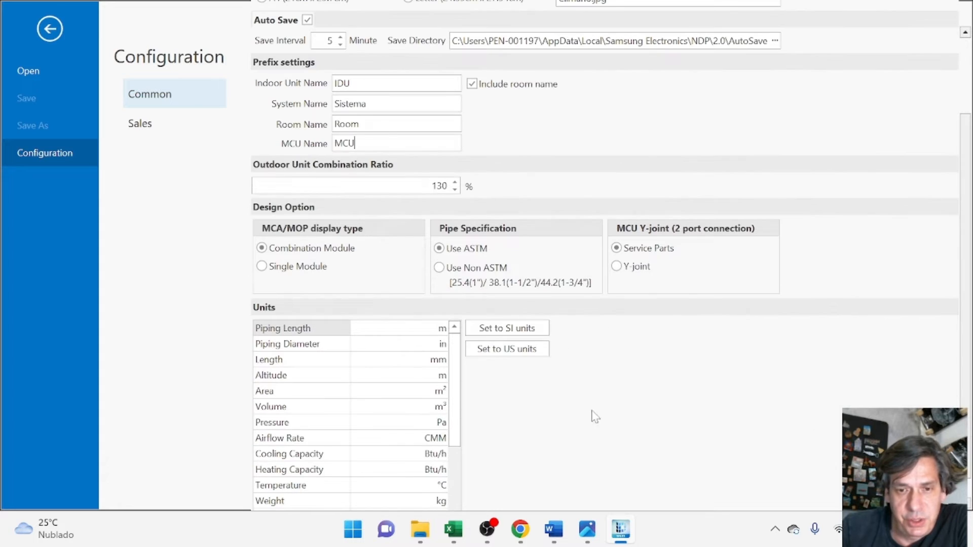
scroll(451, 423, "down", 2)
scroll(451, 423, "up", 2)
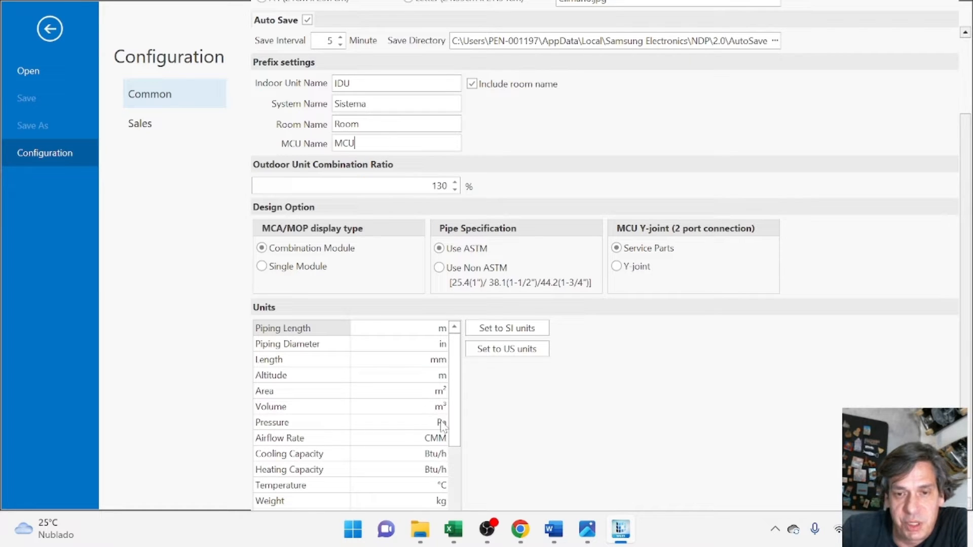
scroll(458, 441, "down", 1)
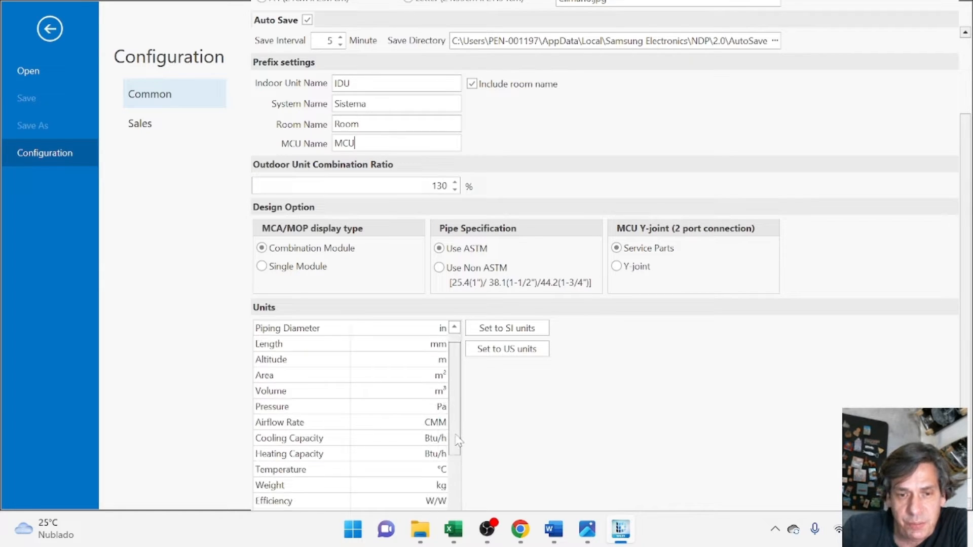
scroll(455, 447, "down", 1)
scroll(454, 446, "down", 1)
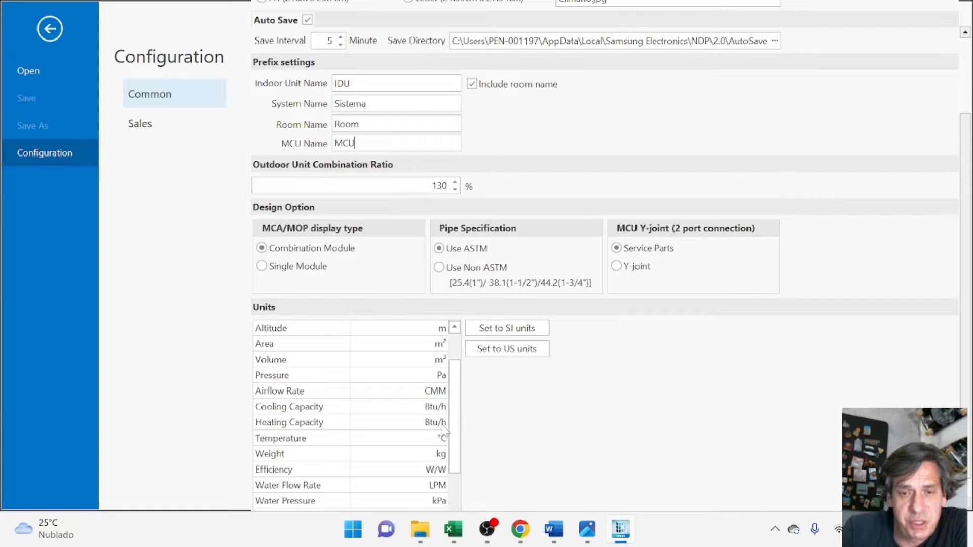
scroll(461, 431, "down", 2)
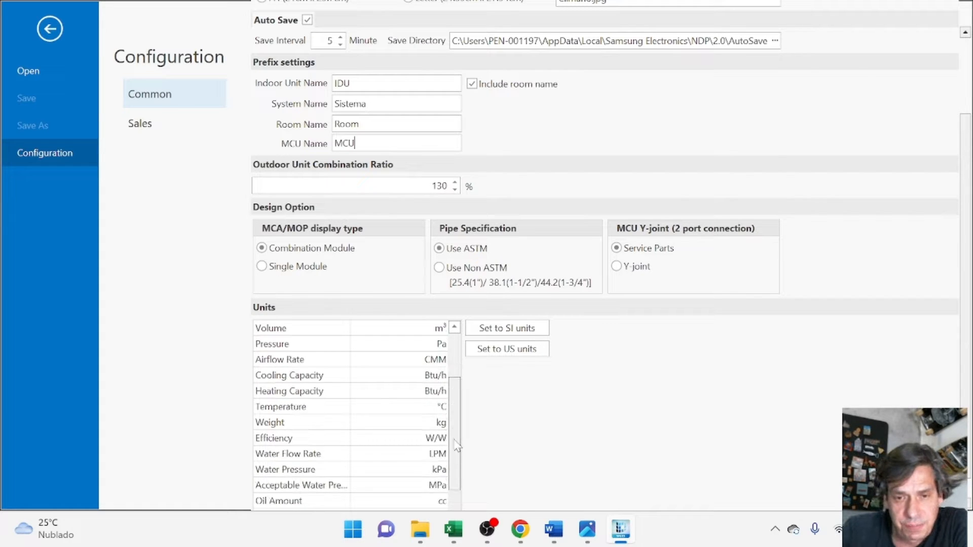
scroll(460, 471, "down", 1)
scroll(460, 477, "down", 1)
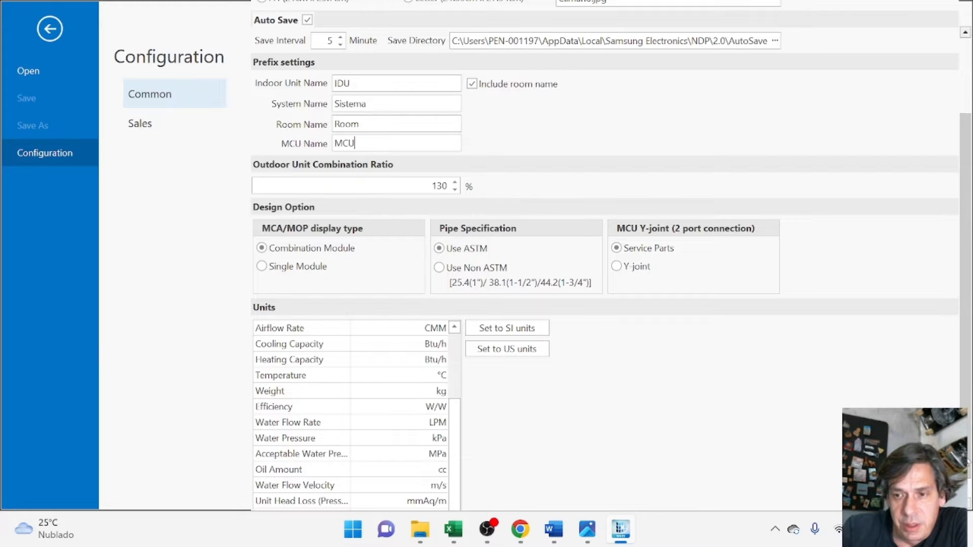
scroll(966, 253, "down", 1)
left_click(50, 28)
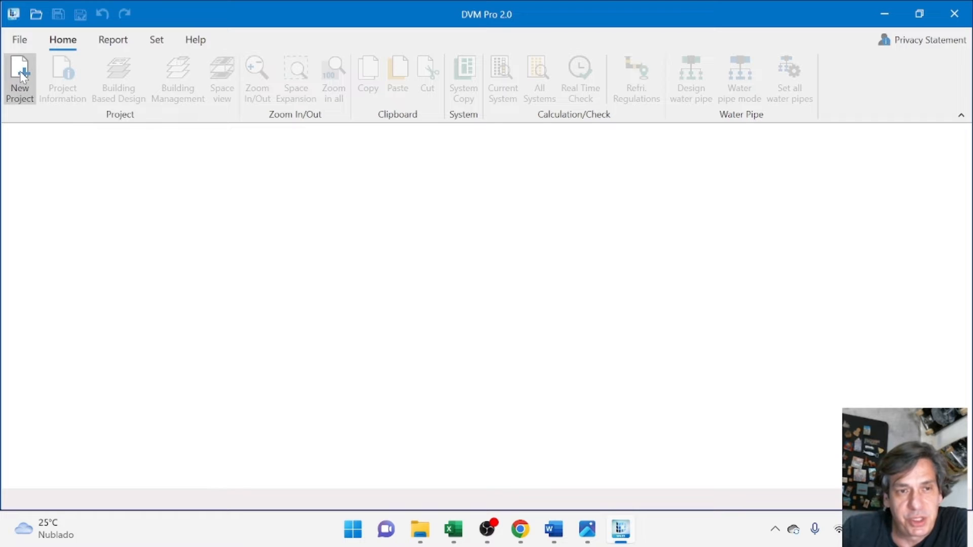
- Start a new project named Tutorial and fill in the customer's name and contact number
left_click(21, 76)
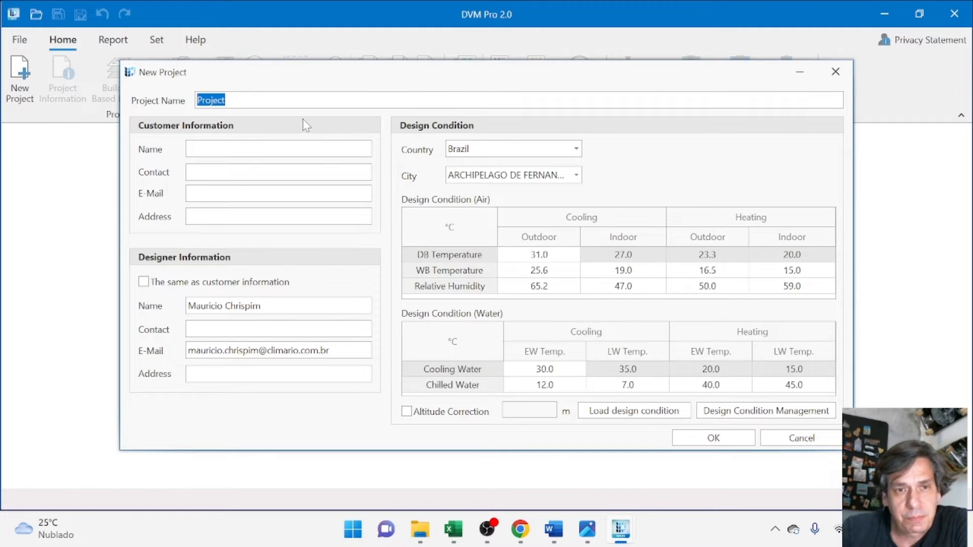
type("T")
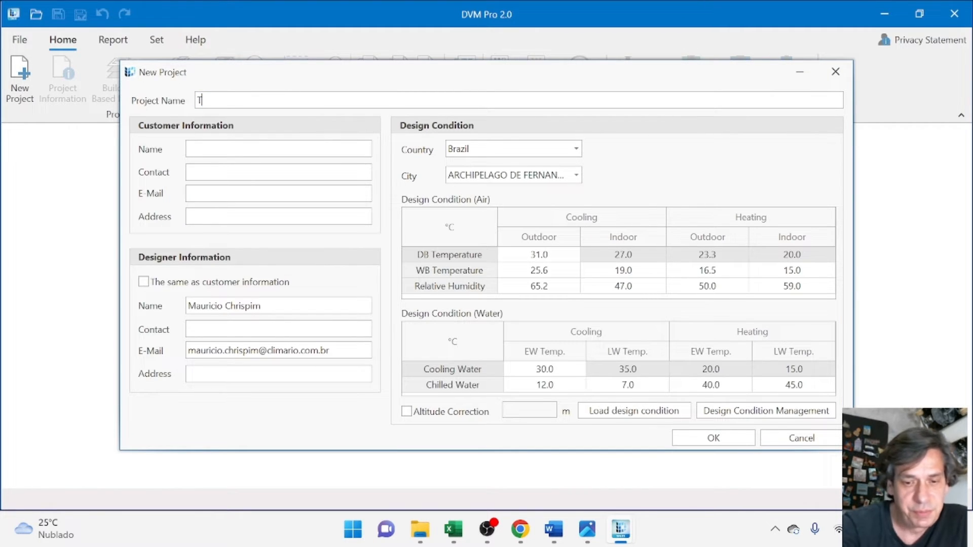
type("utrial")
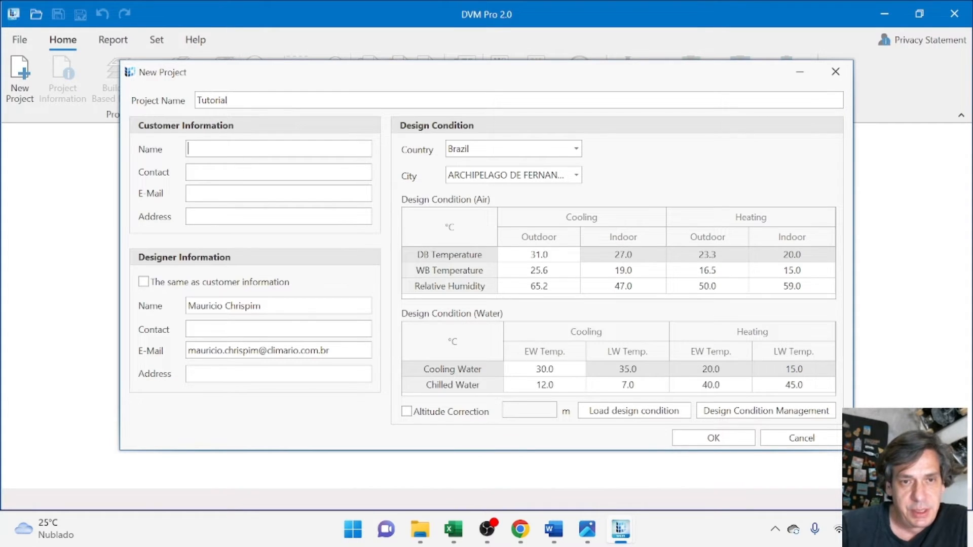
type("XXXX")
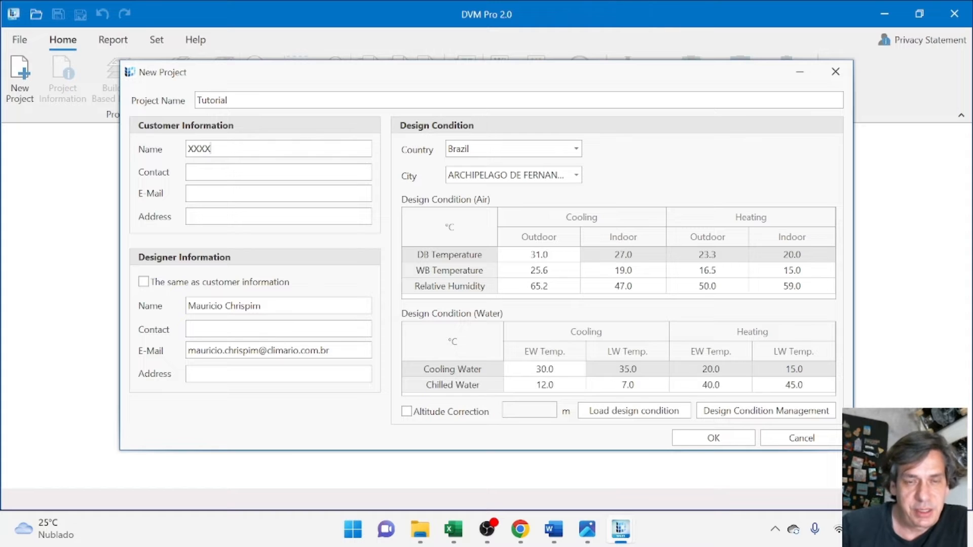
type("0")
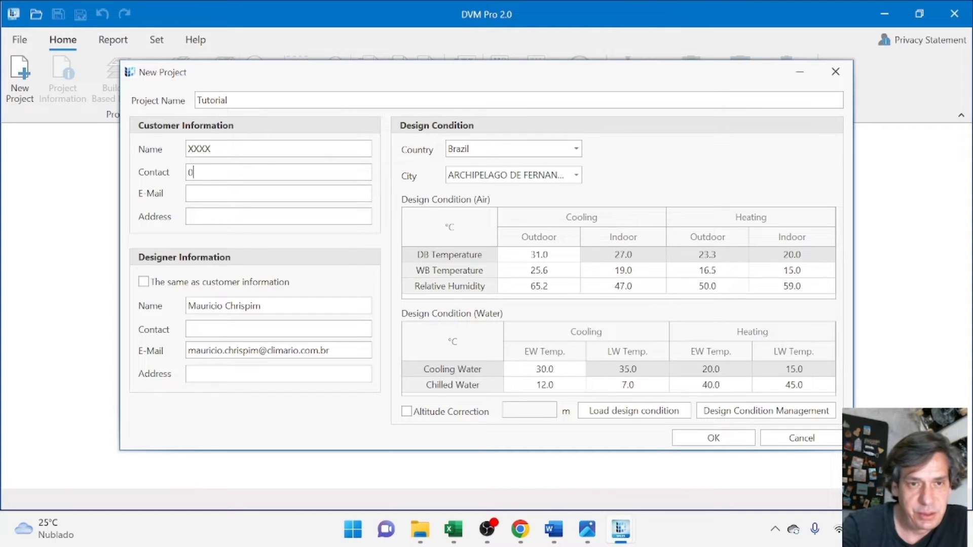
type("000")
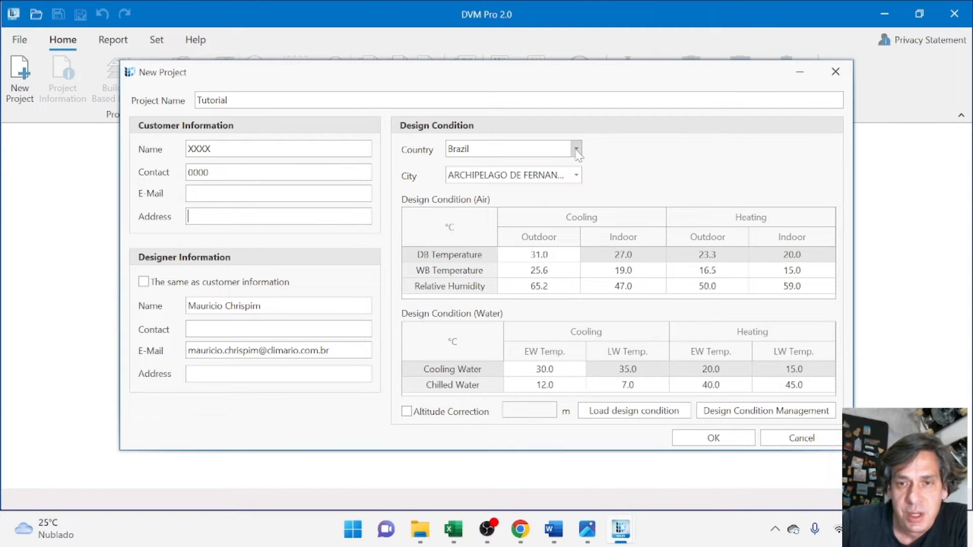
- Set the design condition city to SAO PAULO and create the project
left_click(576, 175)
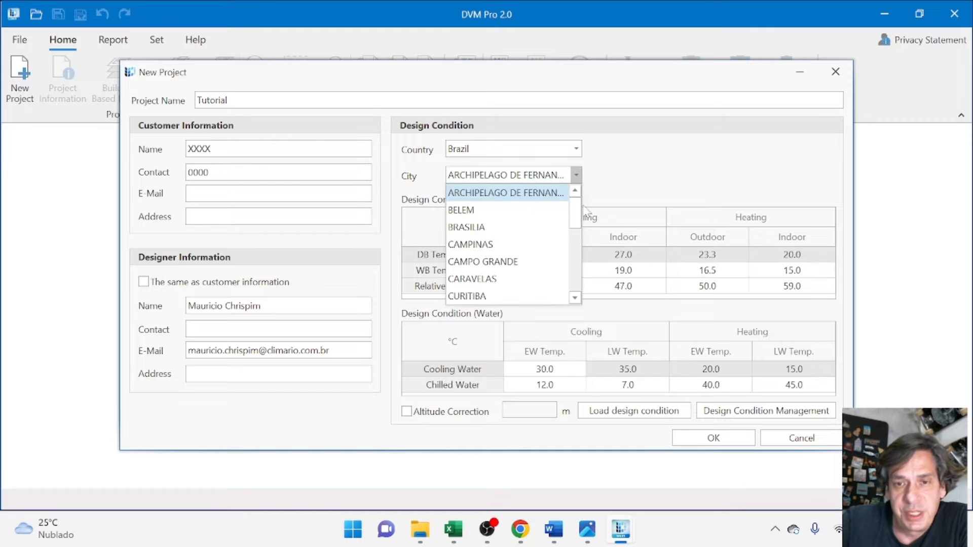
left_click_drag(582, 222, 573, 265)
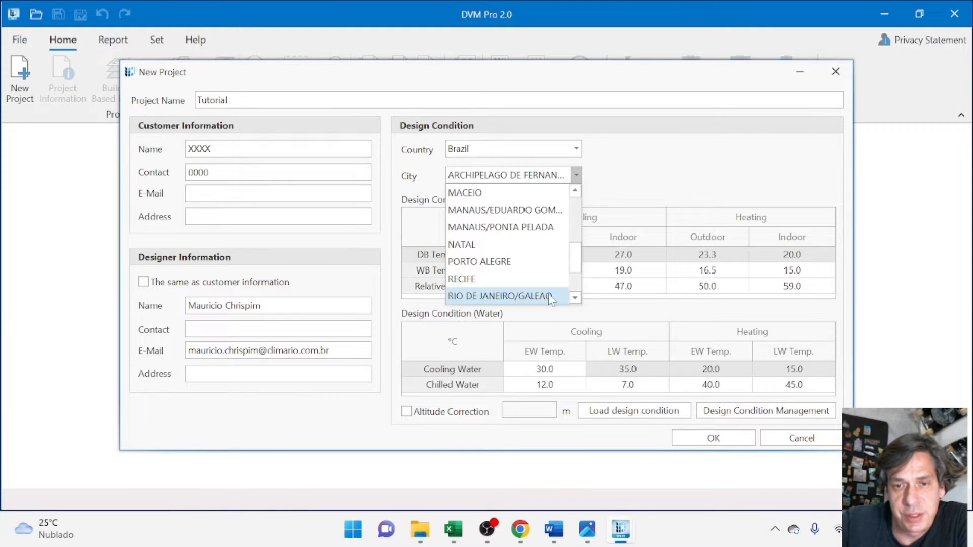
scroll(522, 274, "down", 2)
left_click(507, 280)
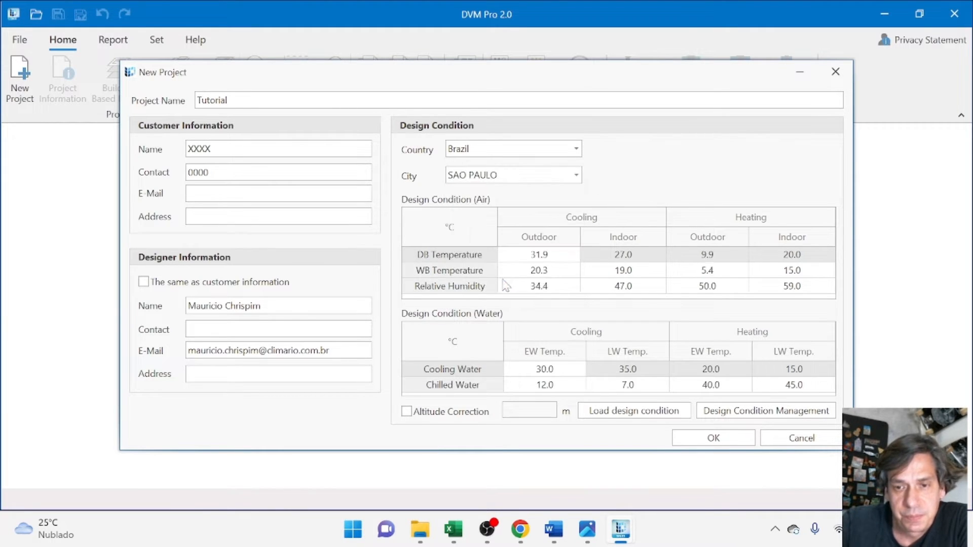
left_click(713, 437)
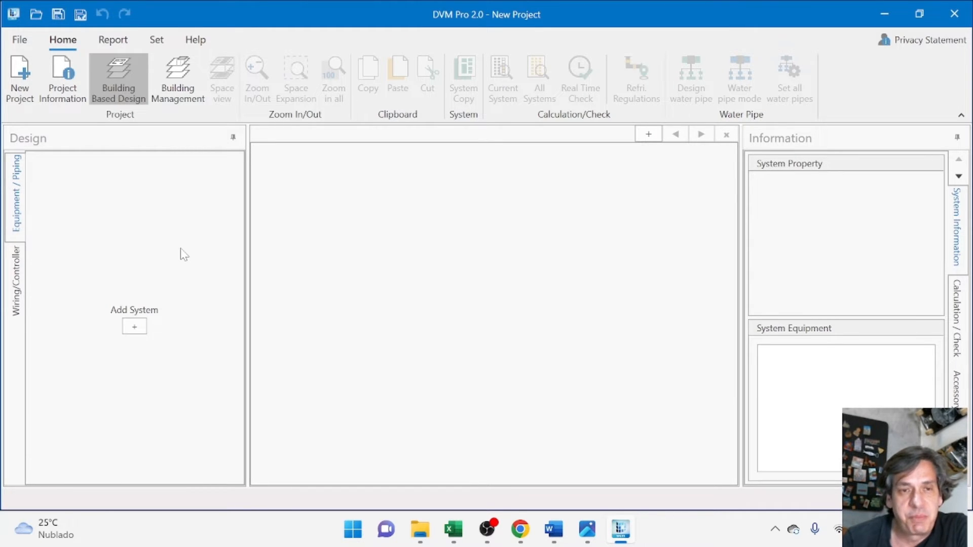
- Turn off building-based design, accepting deletion of the building information, and add a VRF (DVM) system named System 1 with R410A refrigerant
left_click(131, 81)
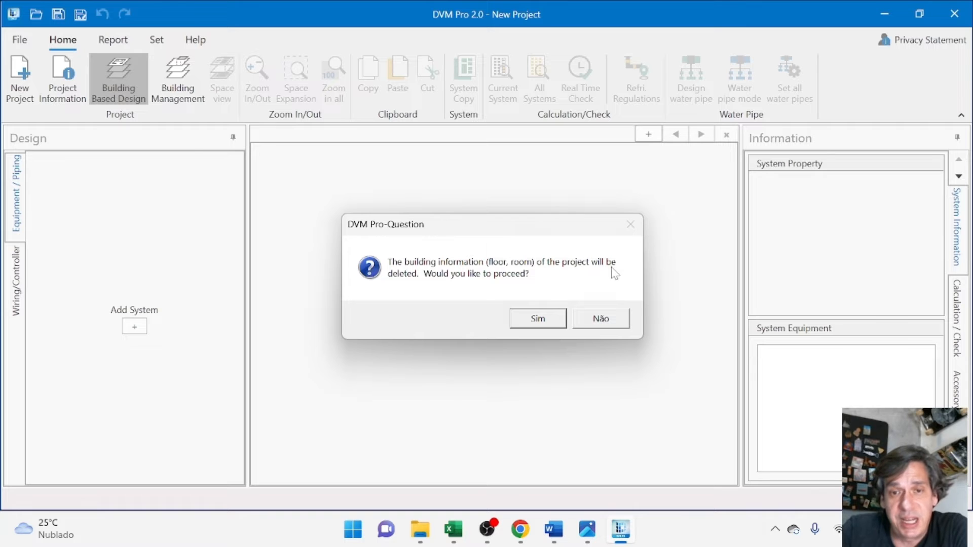
left_click(538, 319)
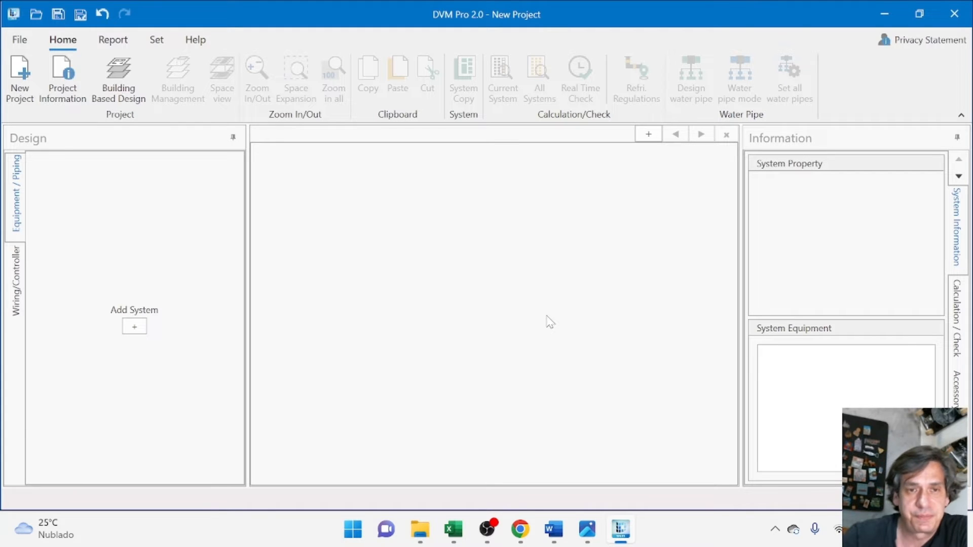
left_click(141, 330)
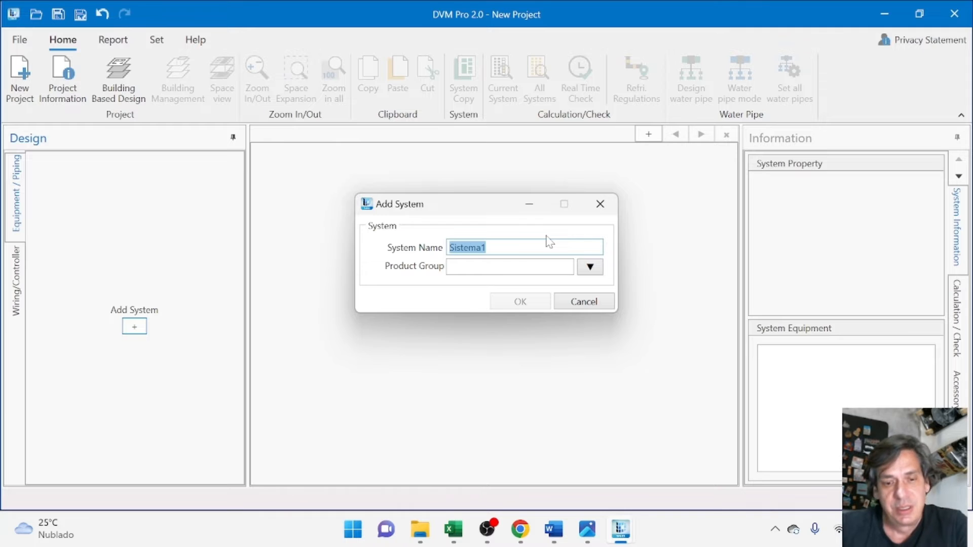
type("System")
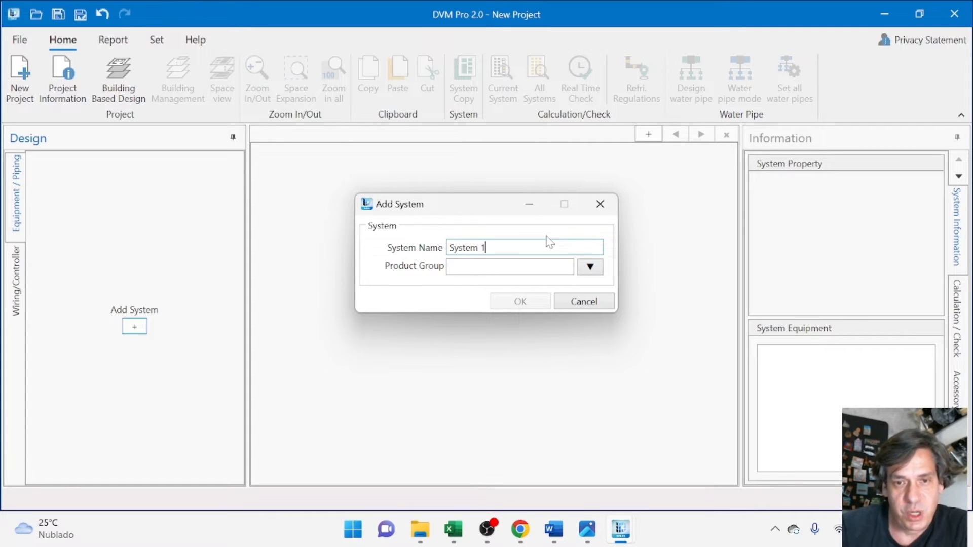
left_click(589, 266)
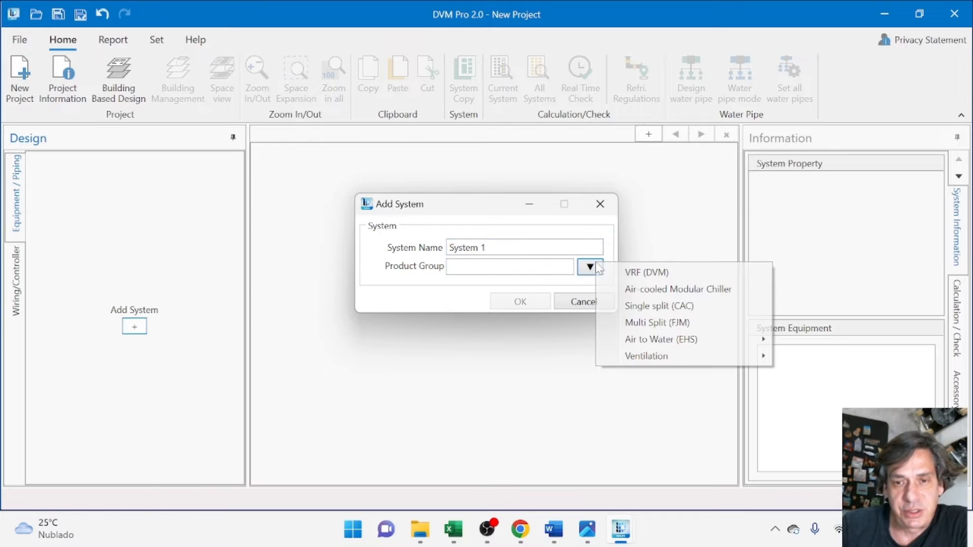
left_click(631, 274)
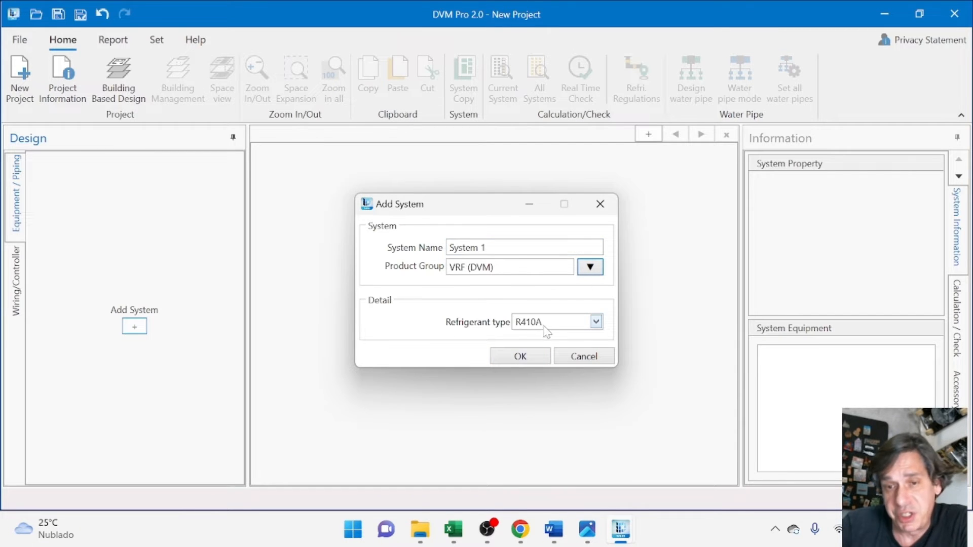
left_click(523, 356)
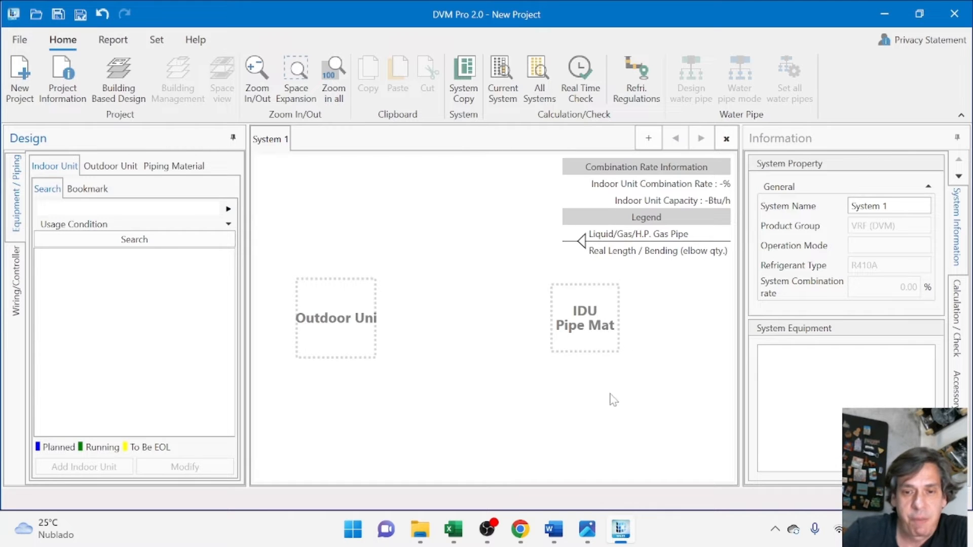
- Consult the apartment floor plan, and add a 2 Port Y-joint to the outdoor unit's piping in System 1
mouse_move(564, 541)
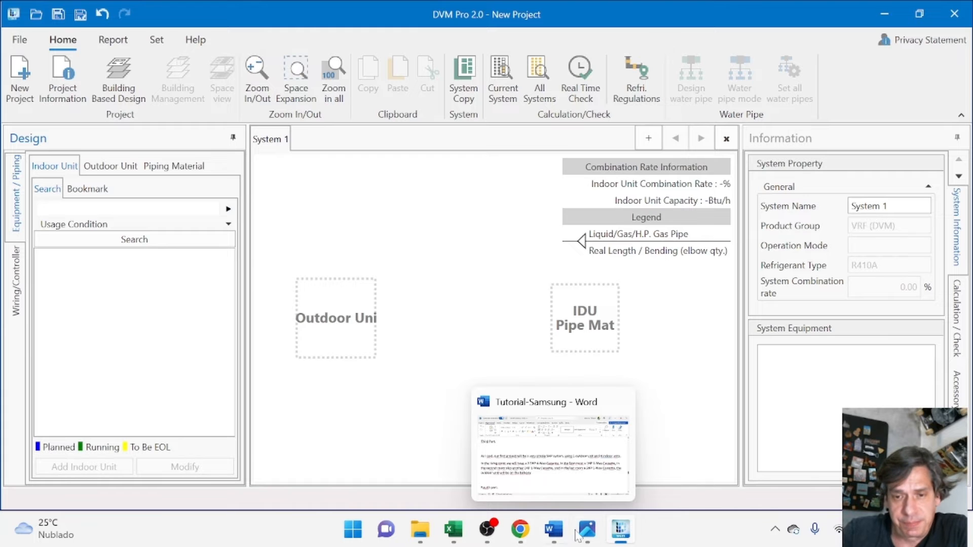
left_click(587, 536)
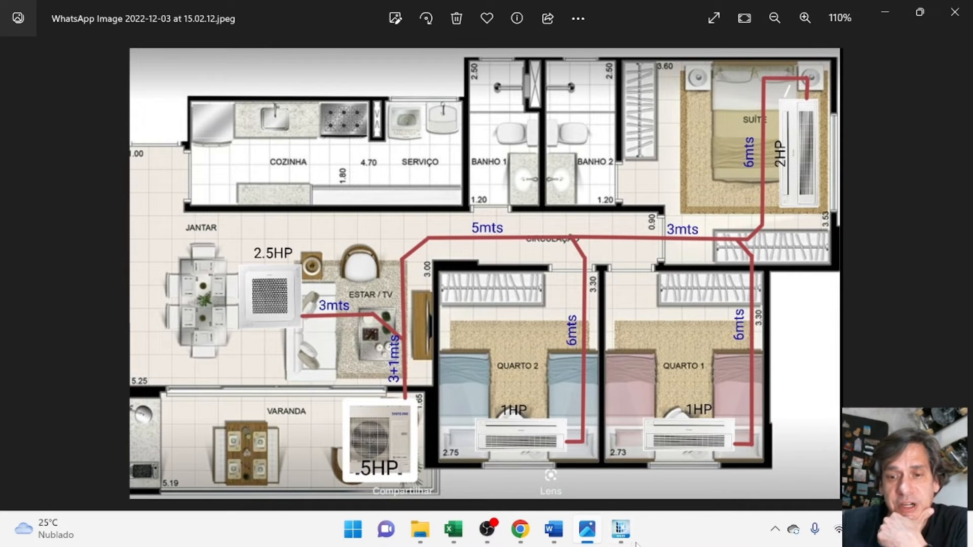
mouse_move(629, 544)
left_click(618, 533)
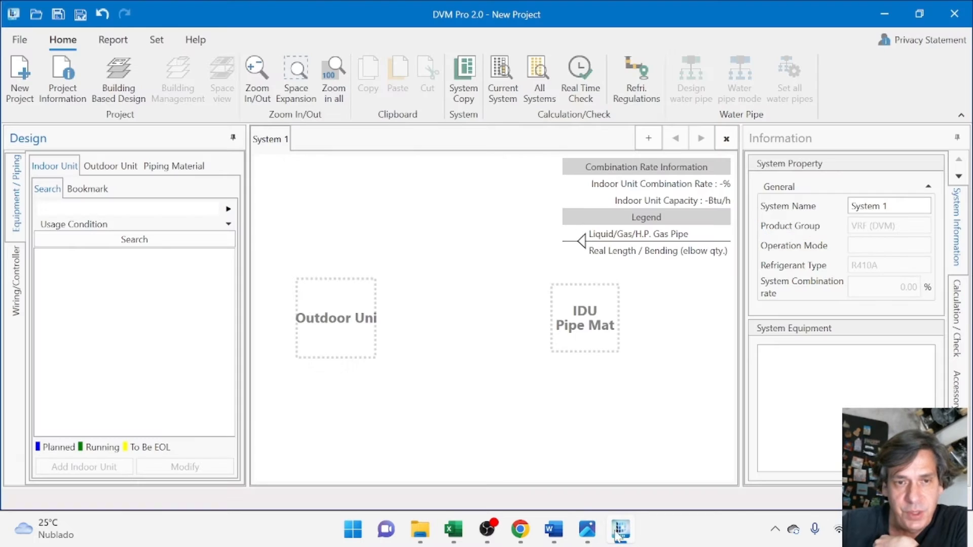
left_click(173, 168)
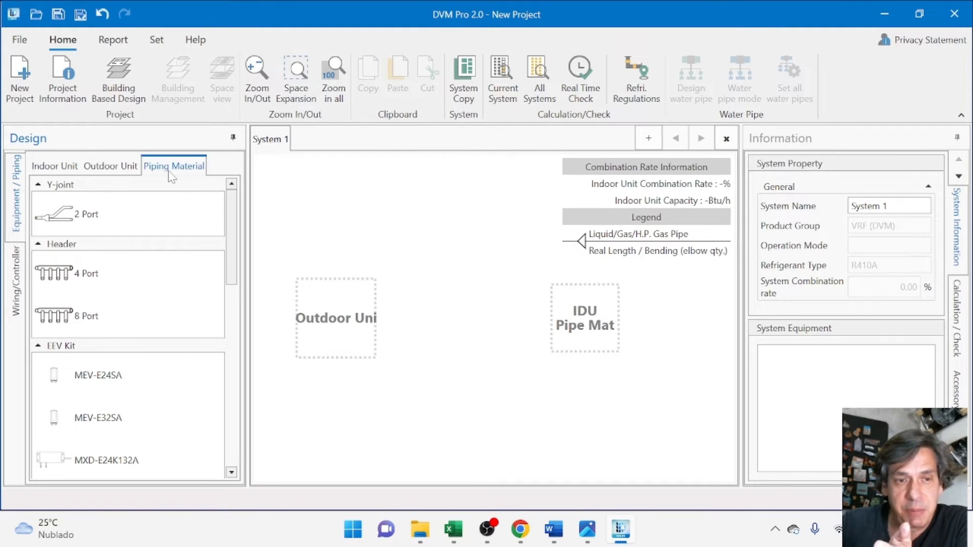
left_click(65, 219)
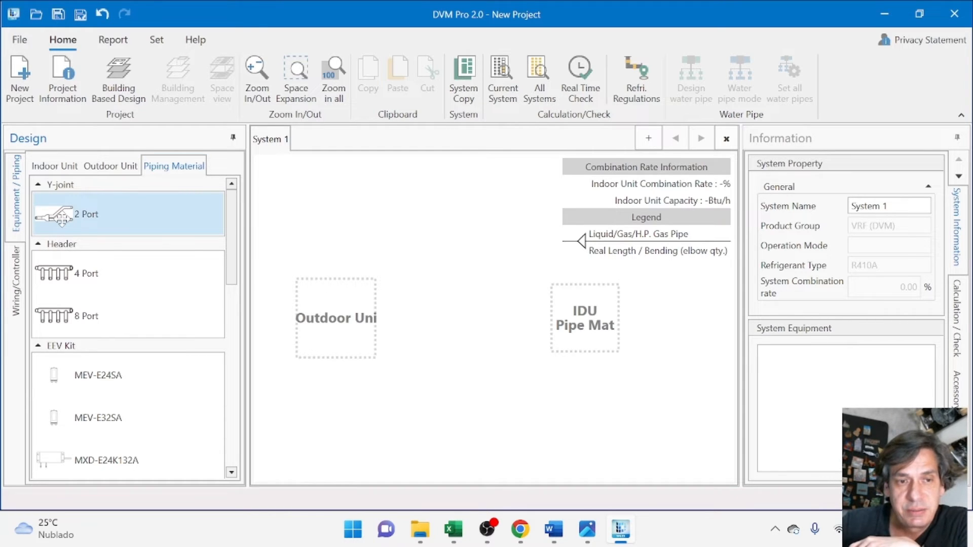
left_click_drag(62, 219, 501, 248)
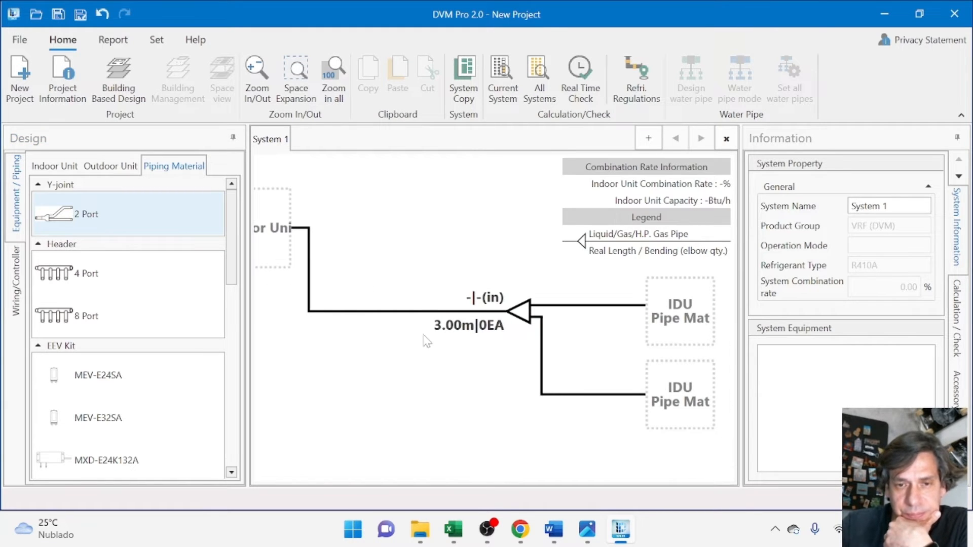
- Set the main pipe between the outdoor unit and the Y-joint to 4 m with 2 elbows, following the floor plan
left_click(433, 311)
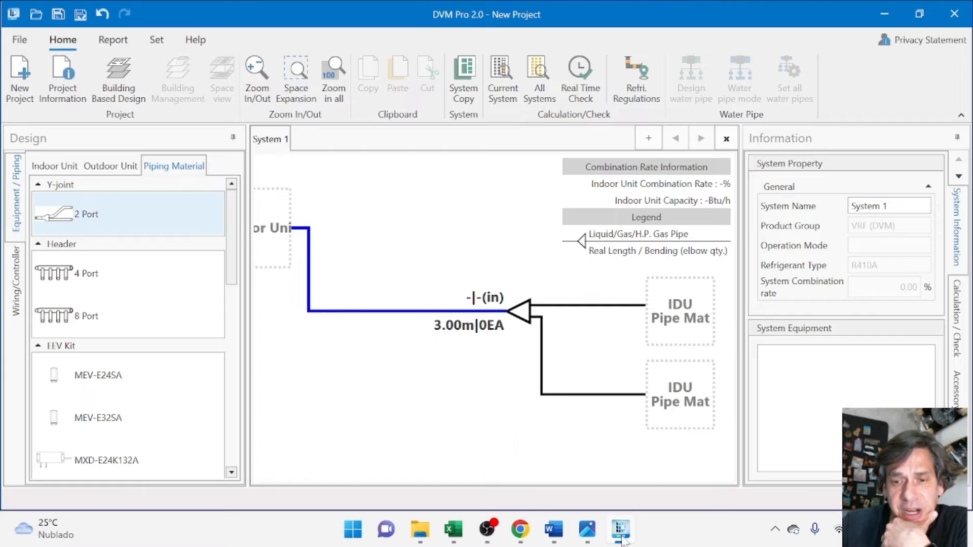
left_click(586, 538)
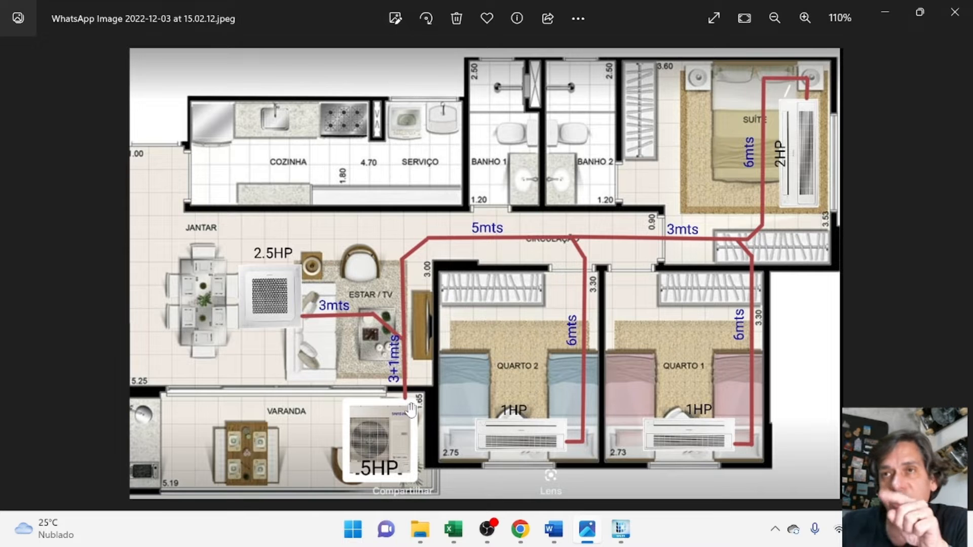
left_click(618, 541)
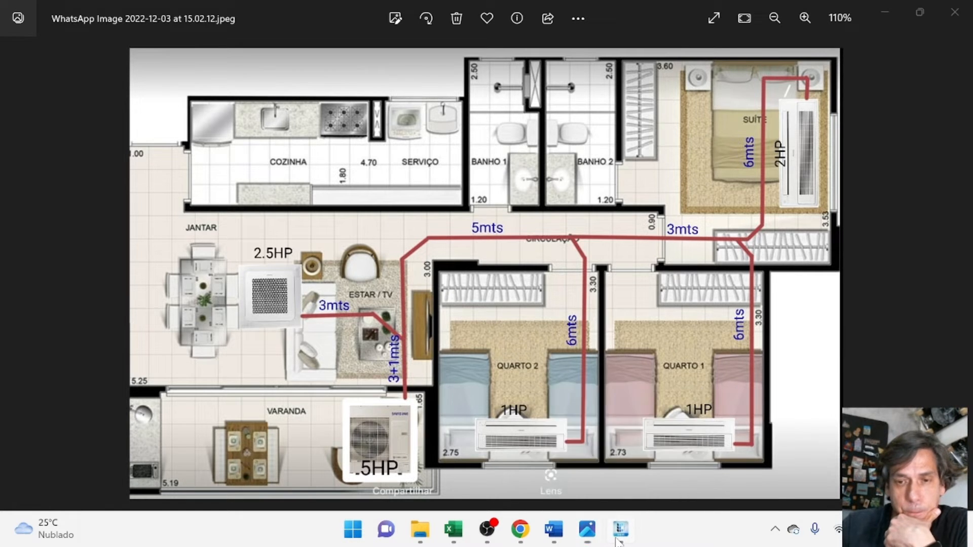
double_click(446, 330)
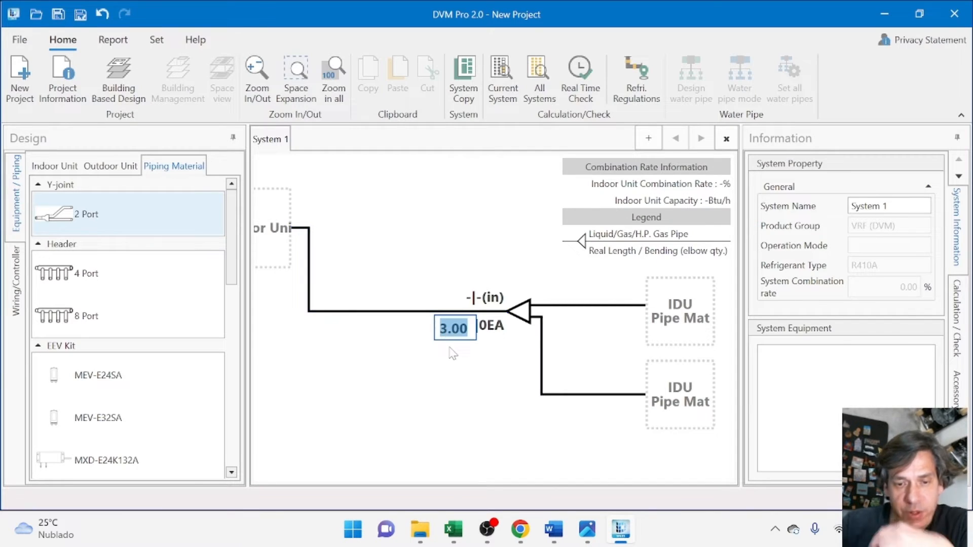
type("4")
double_click(488, 327)
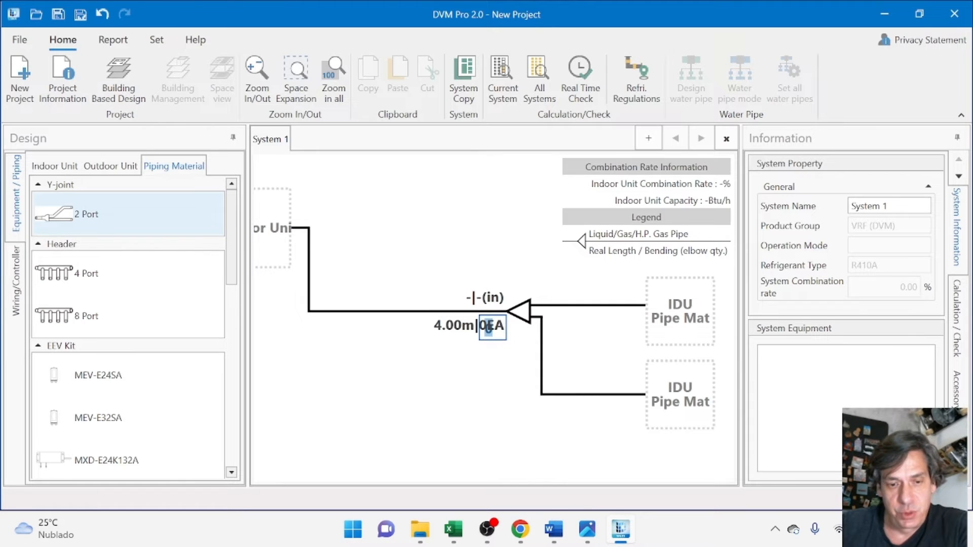
type("2")
key("Return")
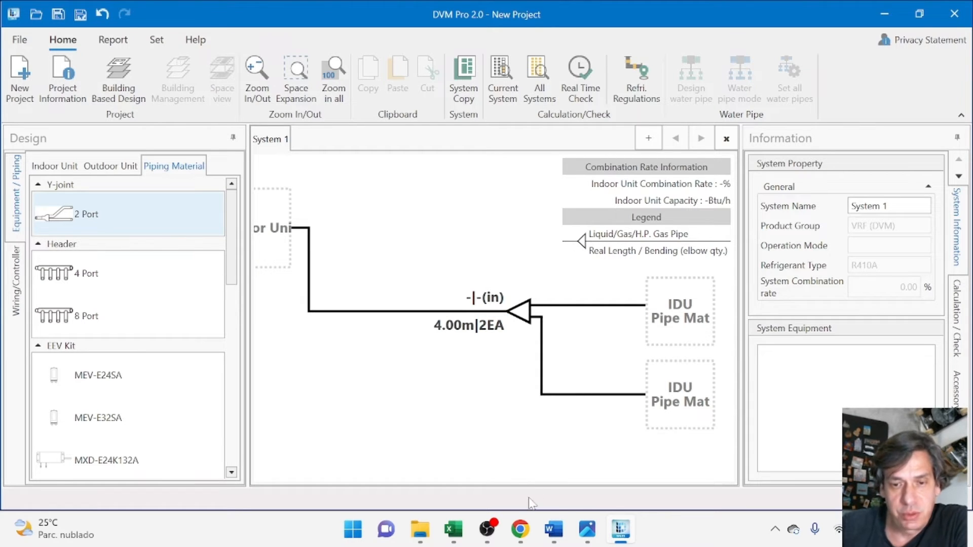
- Check the floor plan for the living room unit and search the indoor units for Cassette/WindFree 4Way models
mouse_move(619, 541)
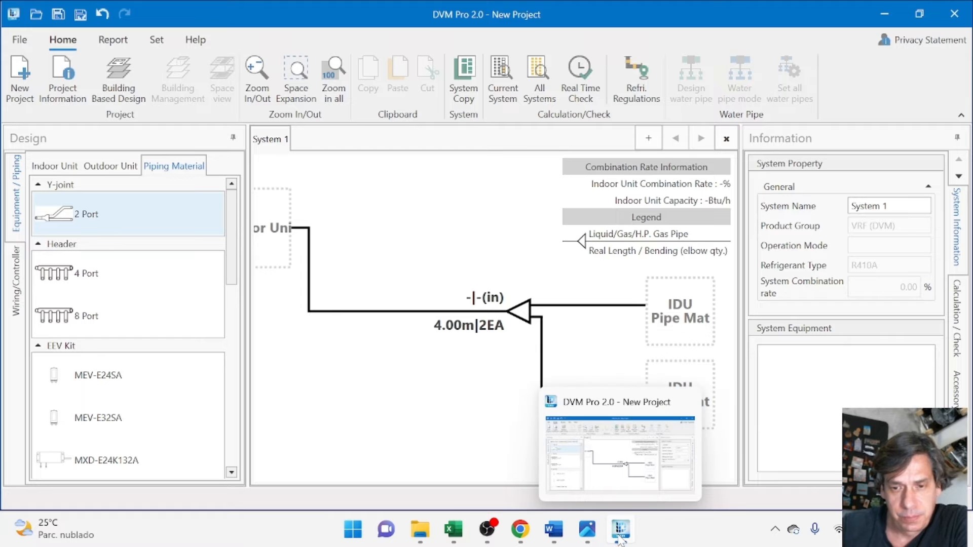
left_click(586, 538)
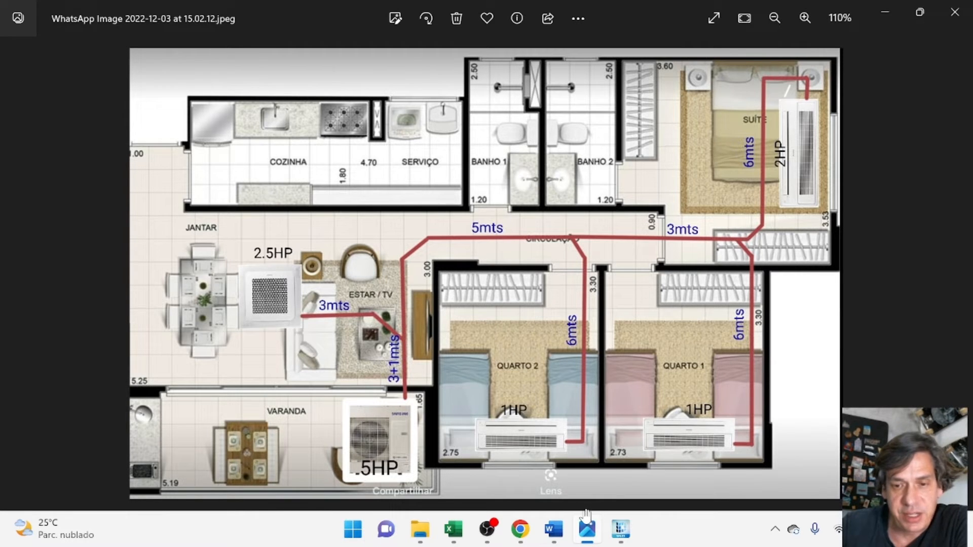
mouse_move(522, 540)
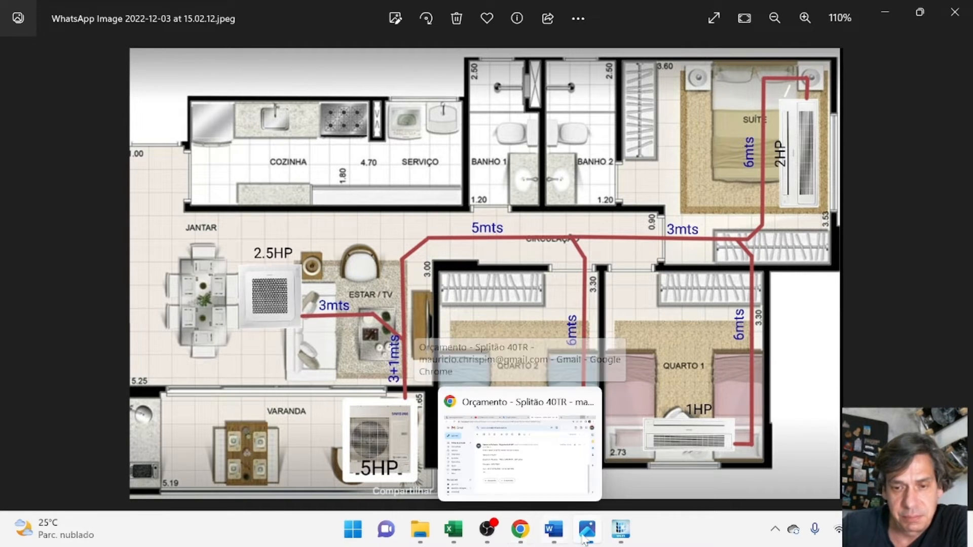
left_click(621, 529)
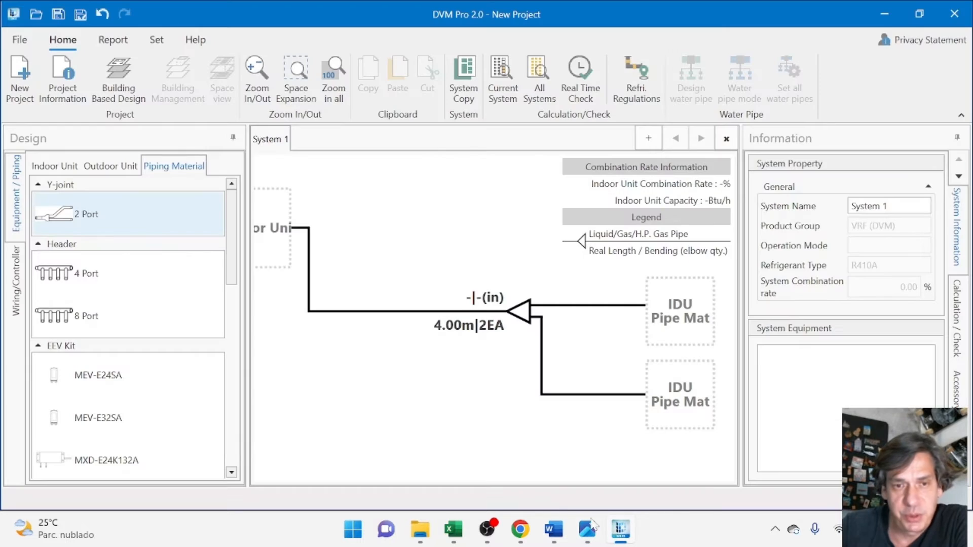
left_click(49, 167)
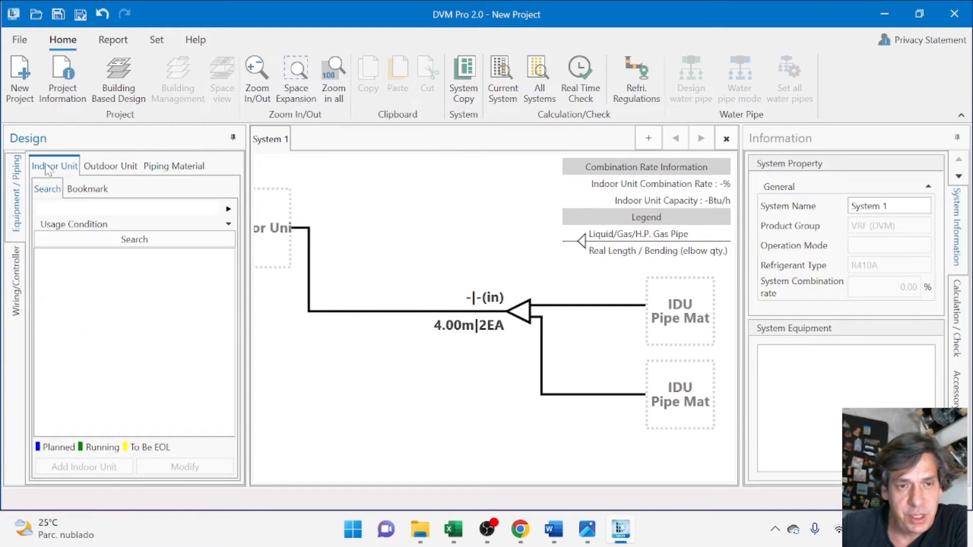
left_click(229, 209)
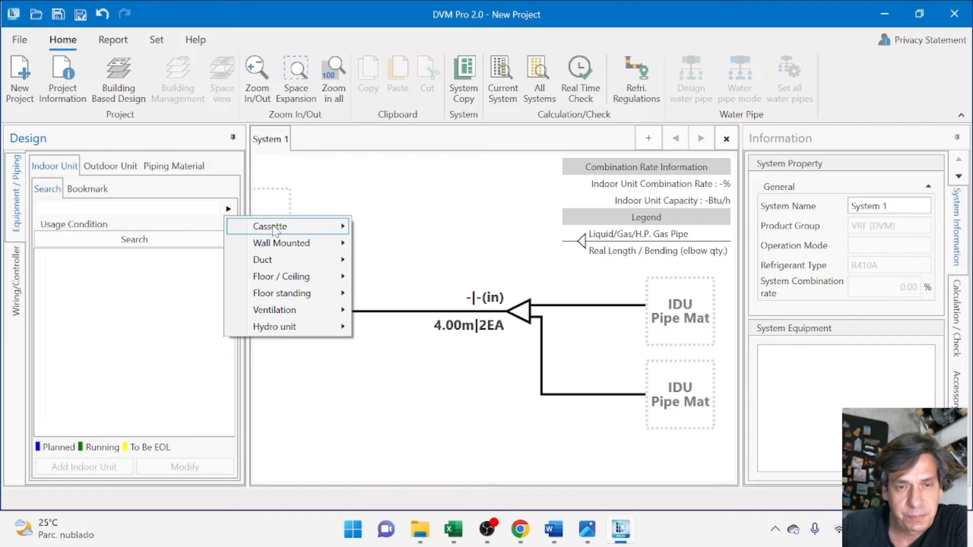
mouse_move(274, 226)
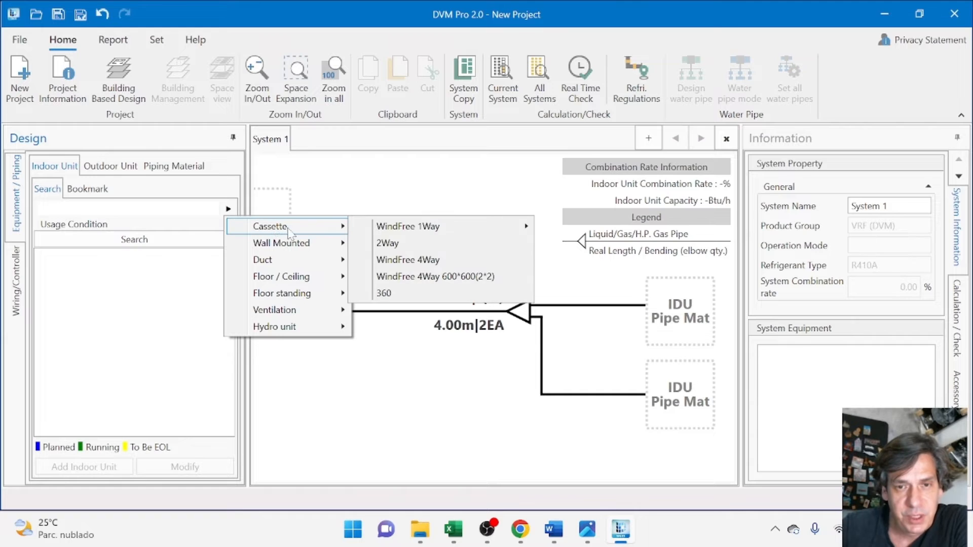
left_click(446, 259)
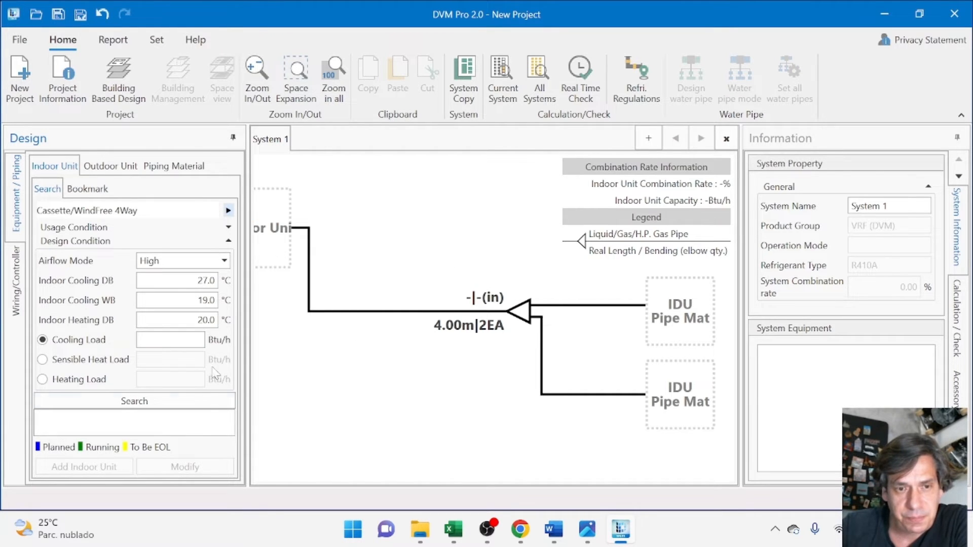
left_click(190, 401)
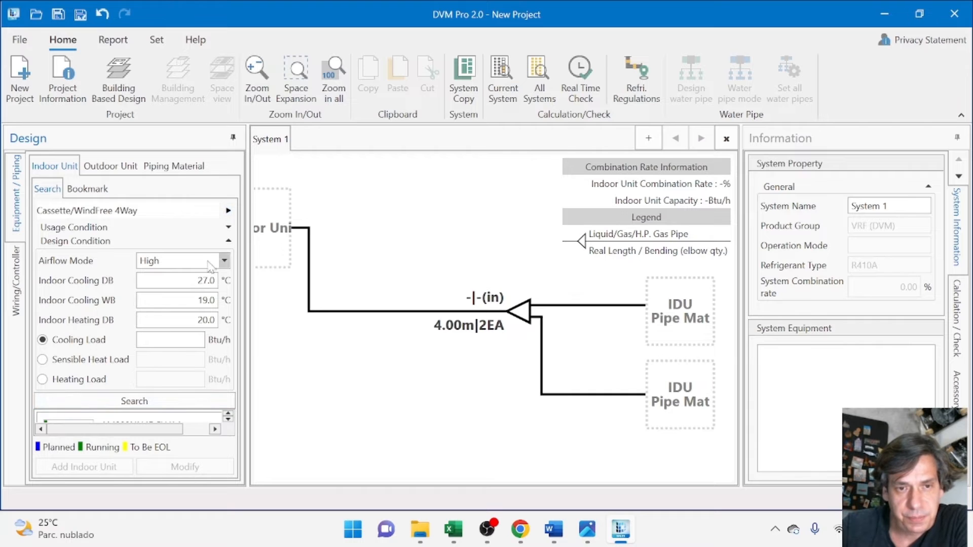
- Place the 24000 Btu/h cassette AM024NN4DCH/AA on the lower branch of the Y-joint
left_click(228, 242)
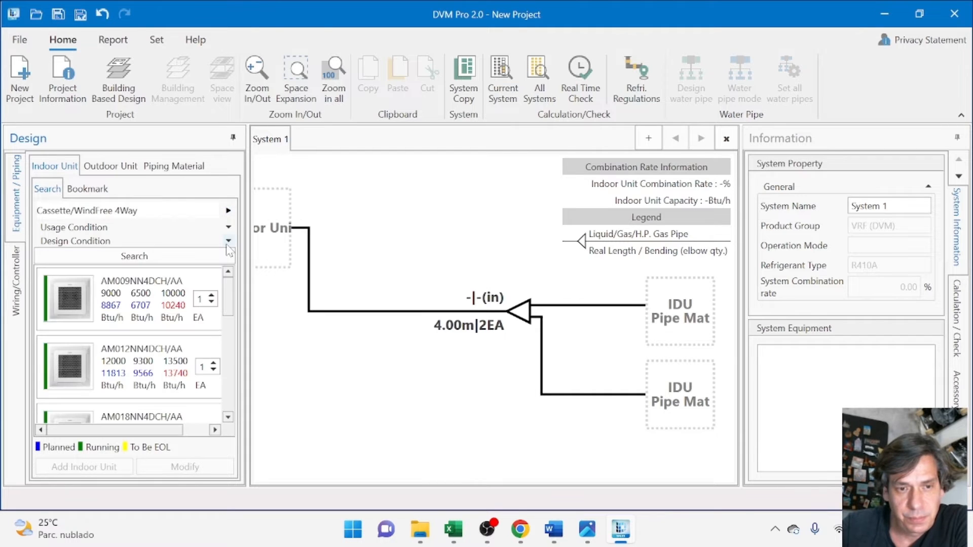
left_click(228, 416)
left_click(228, 416)
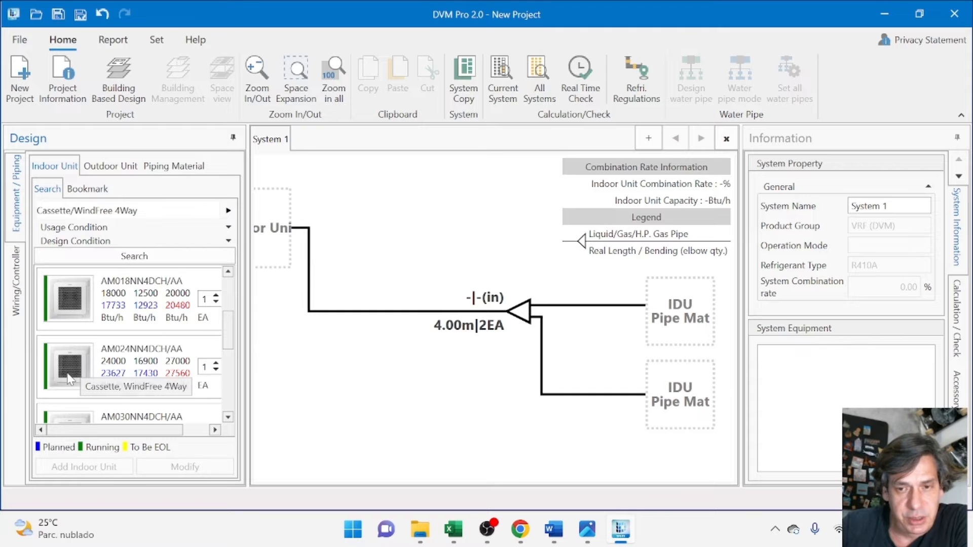
left_click_drag(69, 379, 668, 410)
middle_click_drag(649, 402, 467, 350)
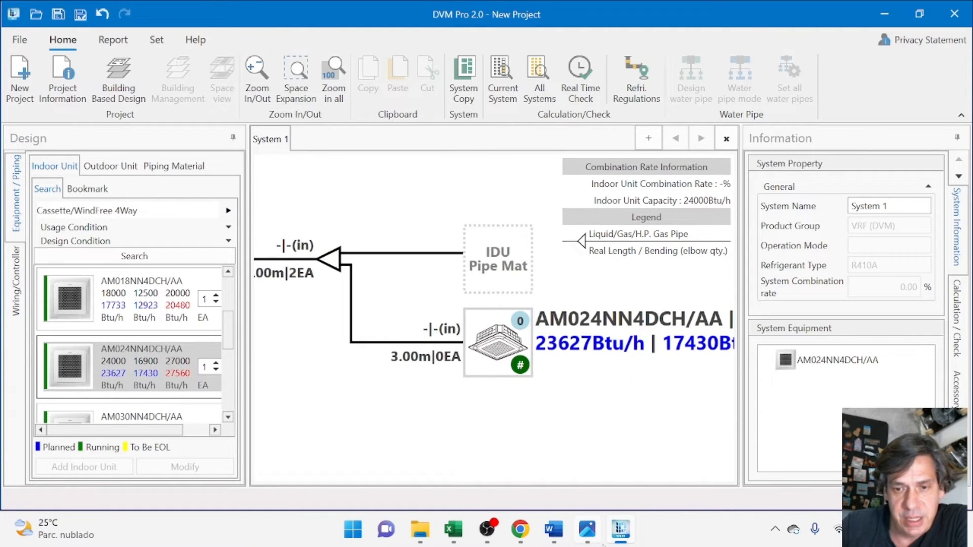
- Check the living room pipe run on the floor plan and set the cassette's branch pipe to 1 elbow
left_click(585, 535)
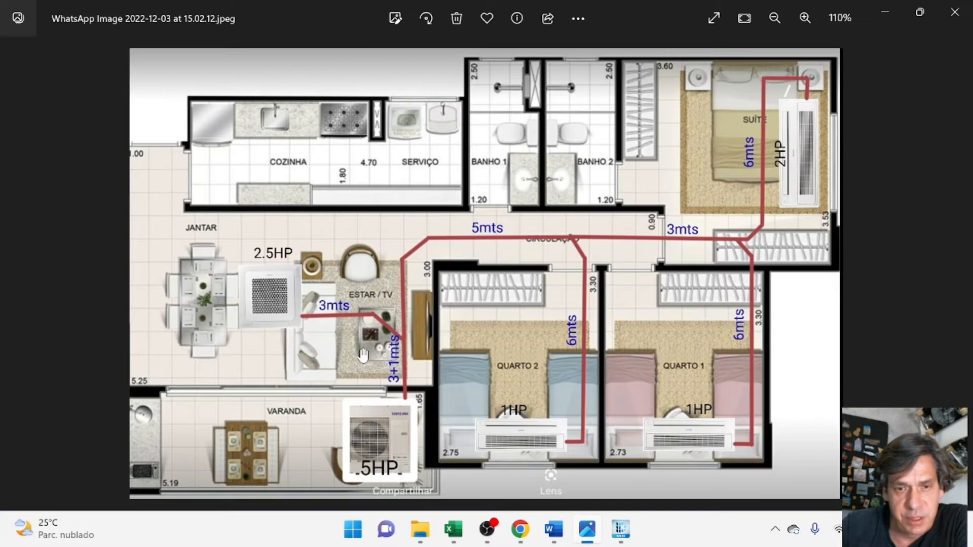
mouse_move(620, 542)
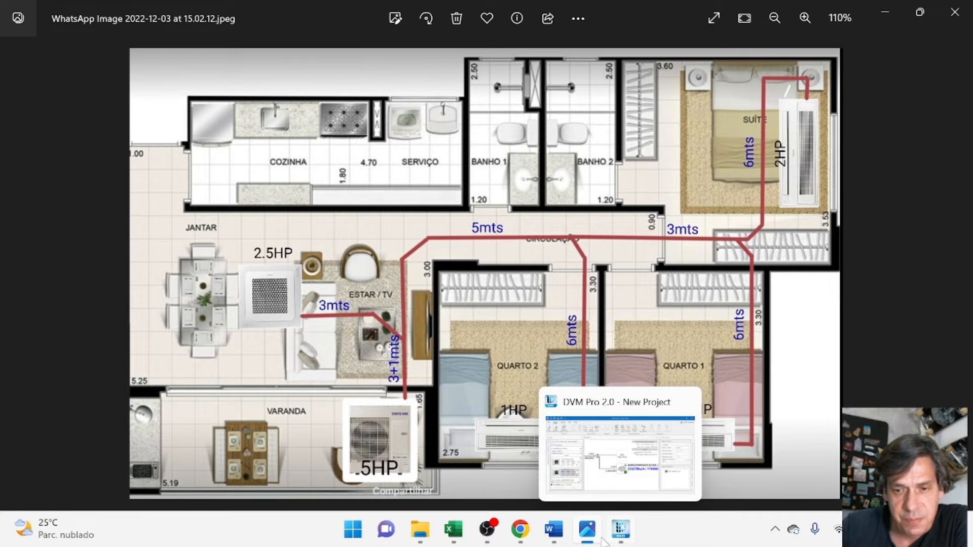
left_click(621, 541)
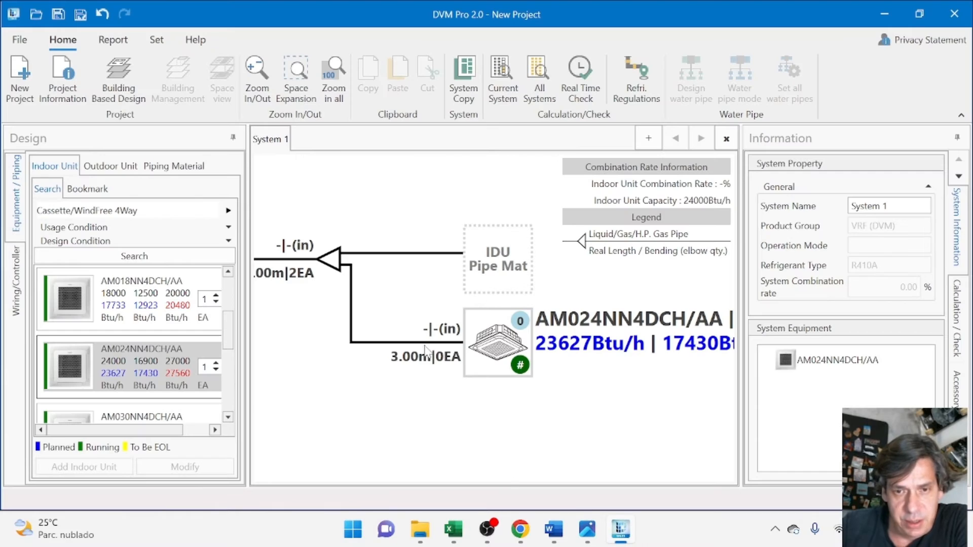
left_click(443, 362)
type("1")
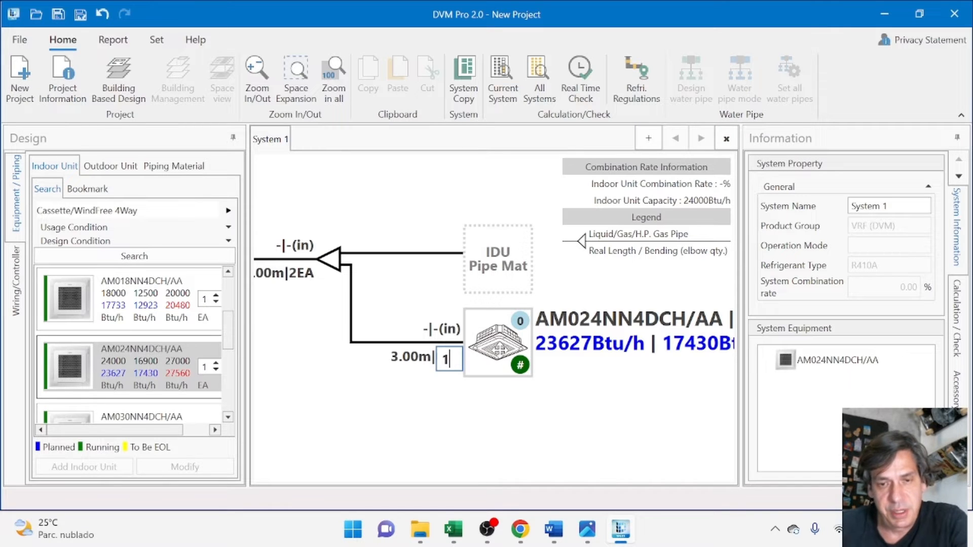
key("Return")
- Rename the AM024NN4DCH/AA cassette indoor unit as LIving Room
left_click(509, 357)
middle_click_drag(508, 348, 397, 332)
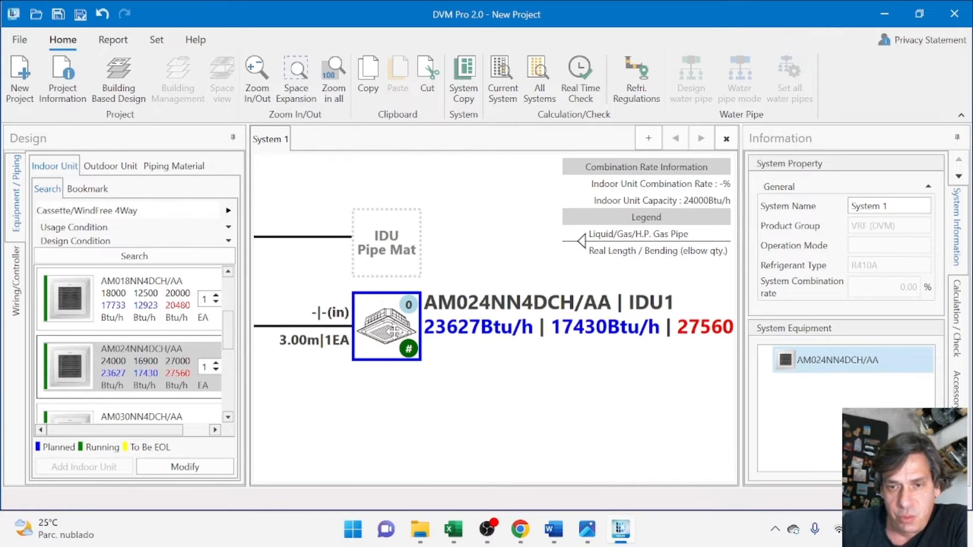
scroll(398, 333, "up", 1)
left_click(956, 446)
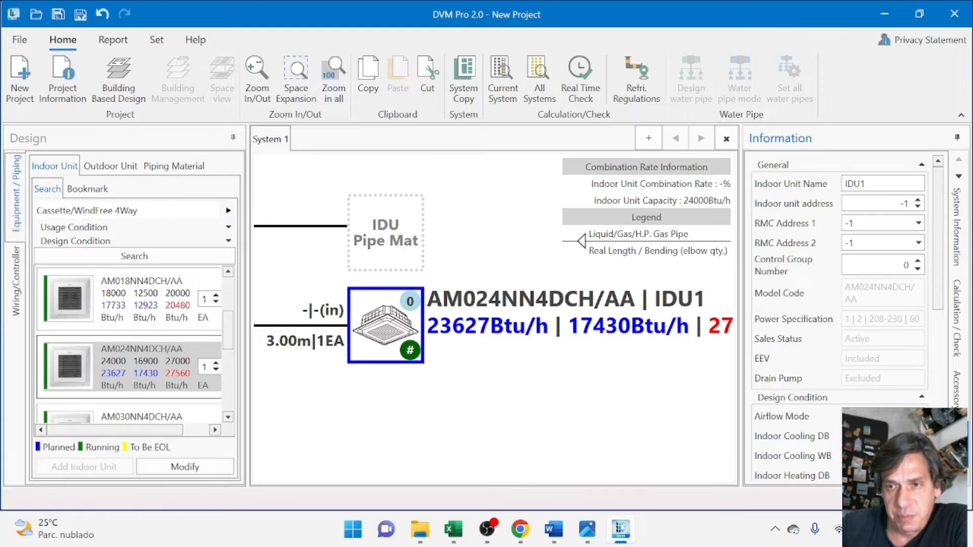
left_click(866, 183)
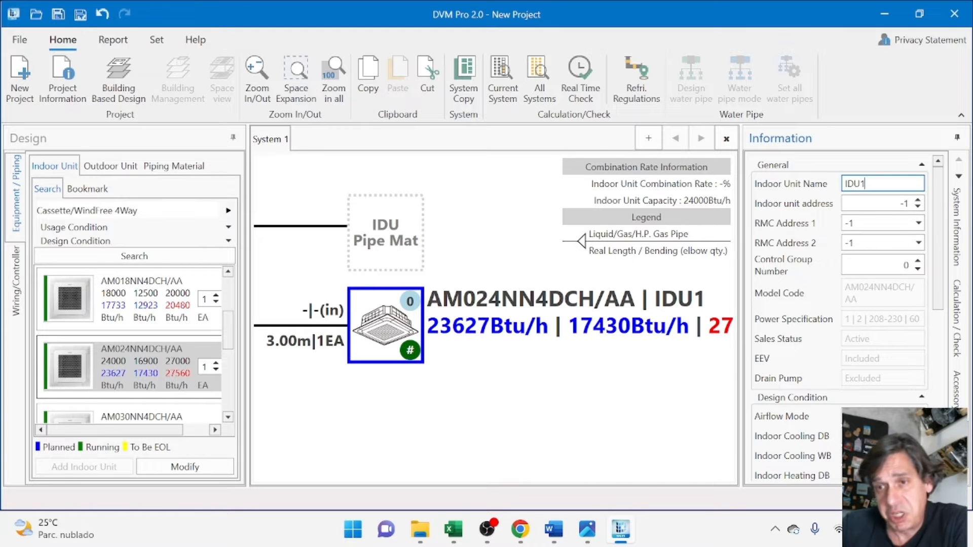
double_click(860, 183)
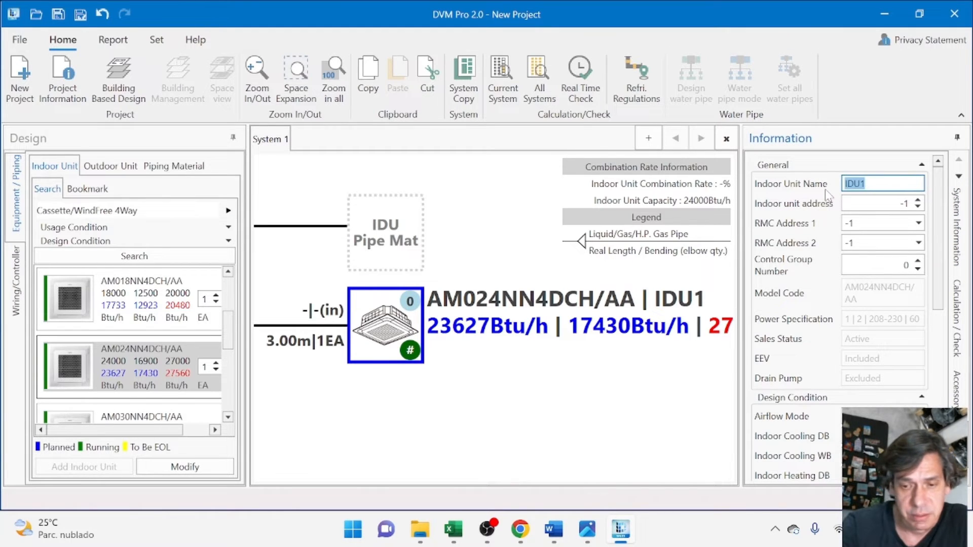
type("LIving")
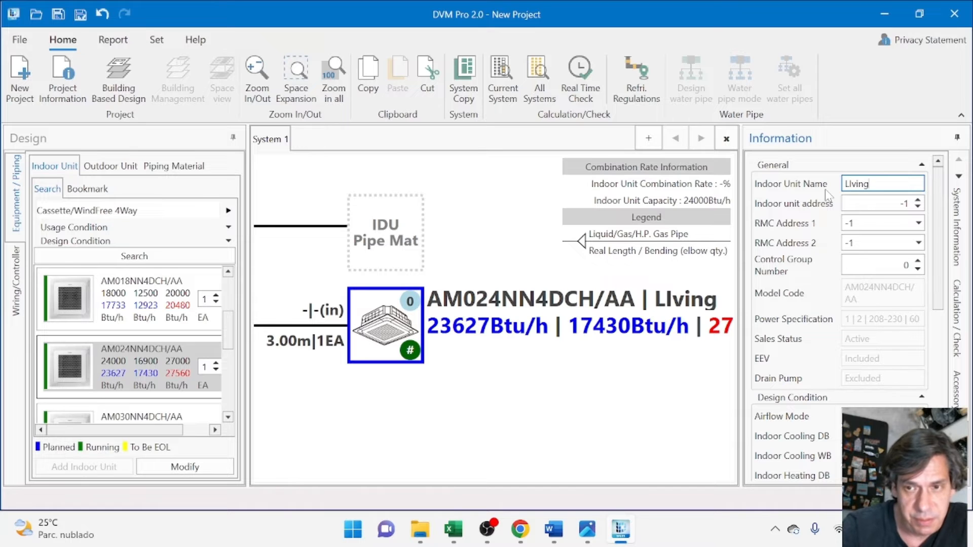
type(" Room")
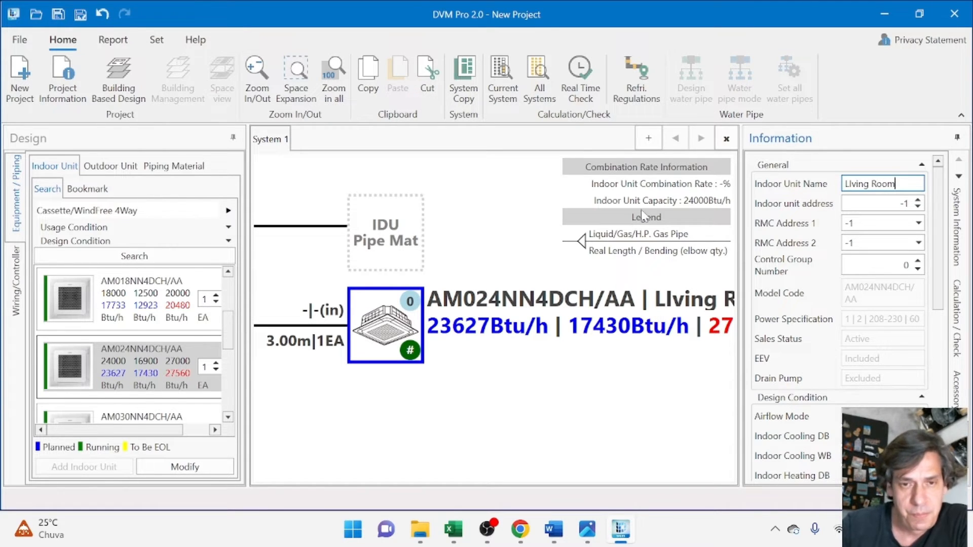
left_click_drag(400, 244, 574, 301)
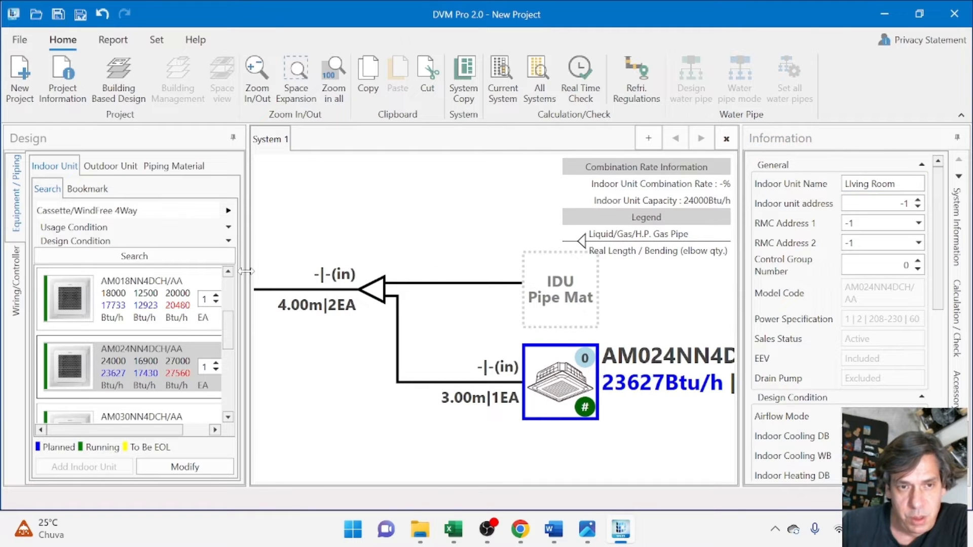
- Add a second 2 Port Y-joint on the open upper branch of the first Y-joint
left_click(191, 168)
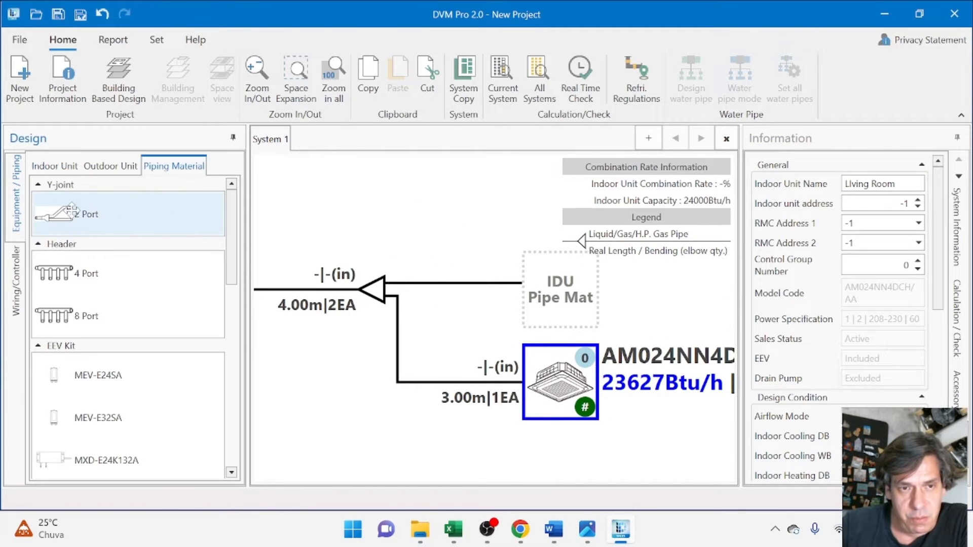
left_click_drag(57, 215, 421, 188)
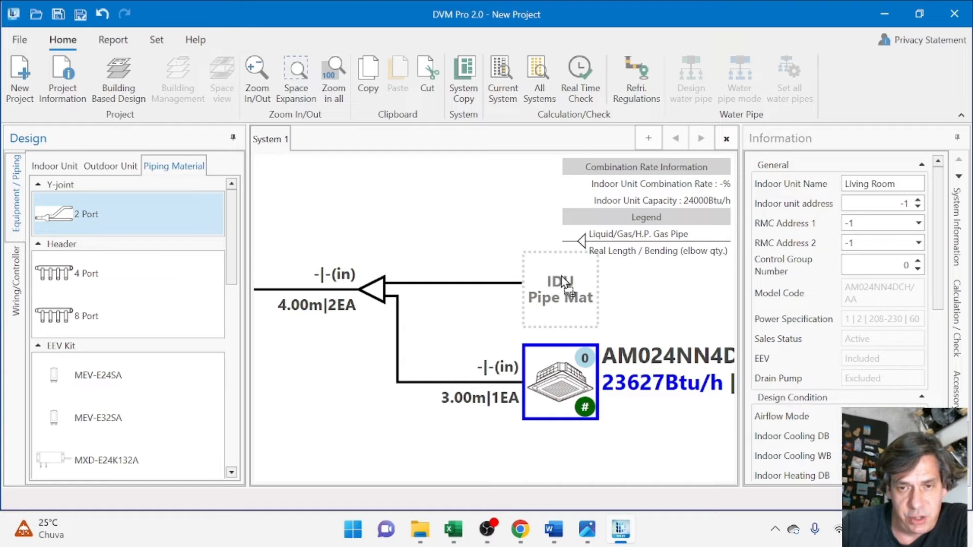
left_click_drag(563, 282, 564, 283)
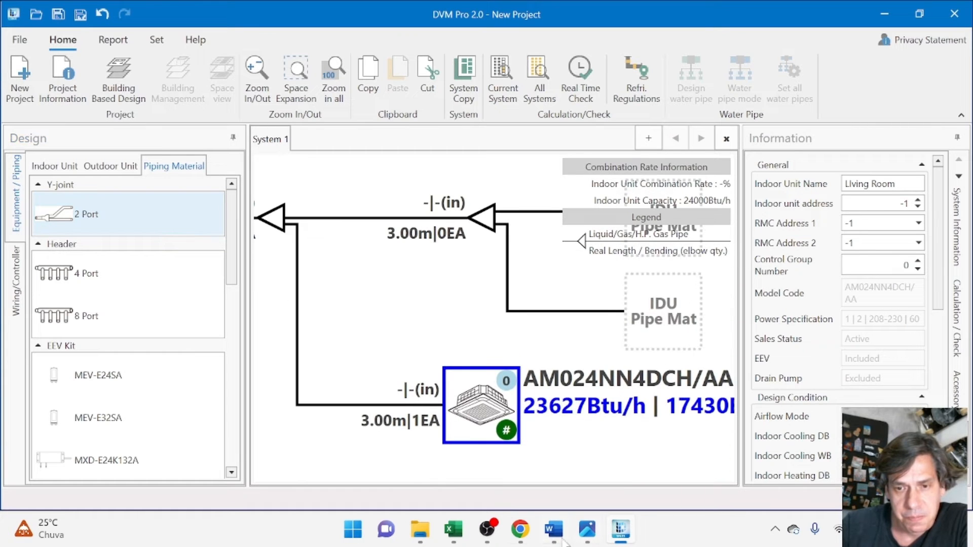
- Check the corridor pipe run on the floor plan and set the pipe between the two Y-joints to 5 m with 1 elbow
left_click(588, 540)
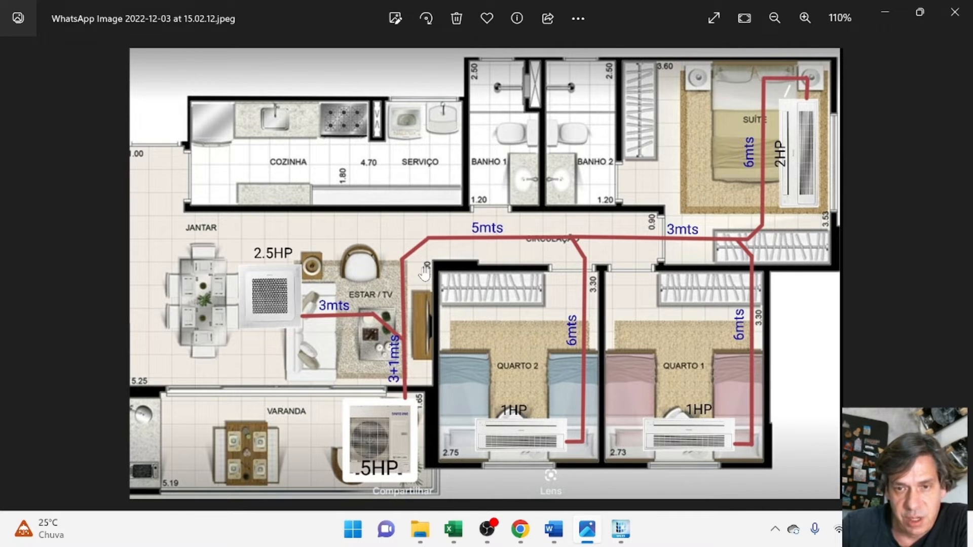
mouse_move(530, 539)
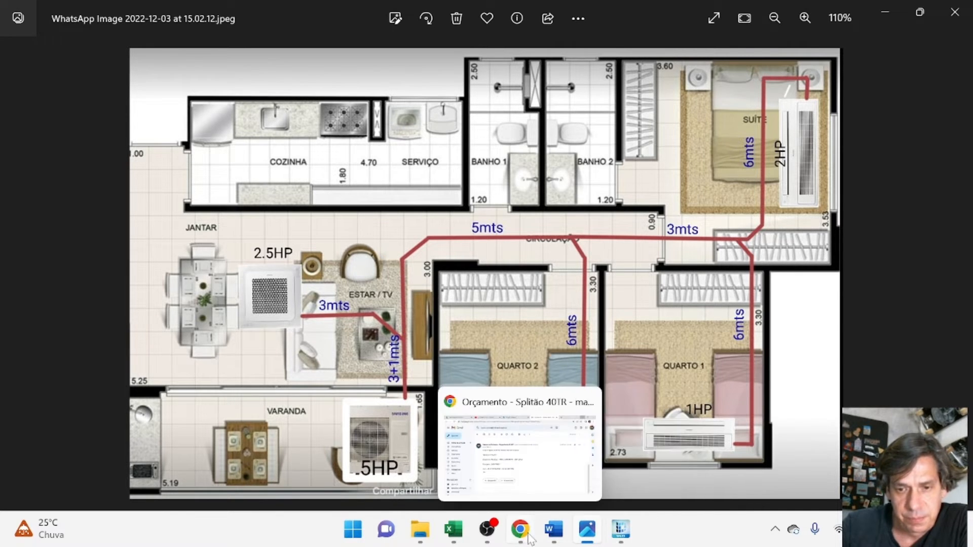
left_click(621, 530)
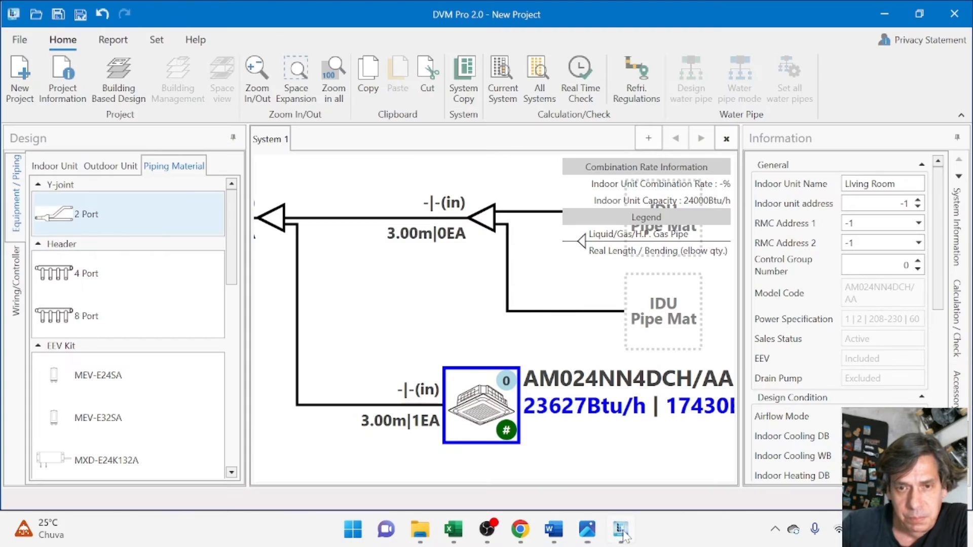
double_click(409, 237)
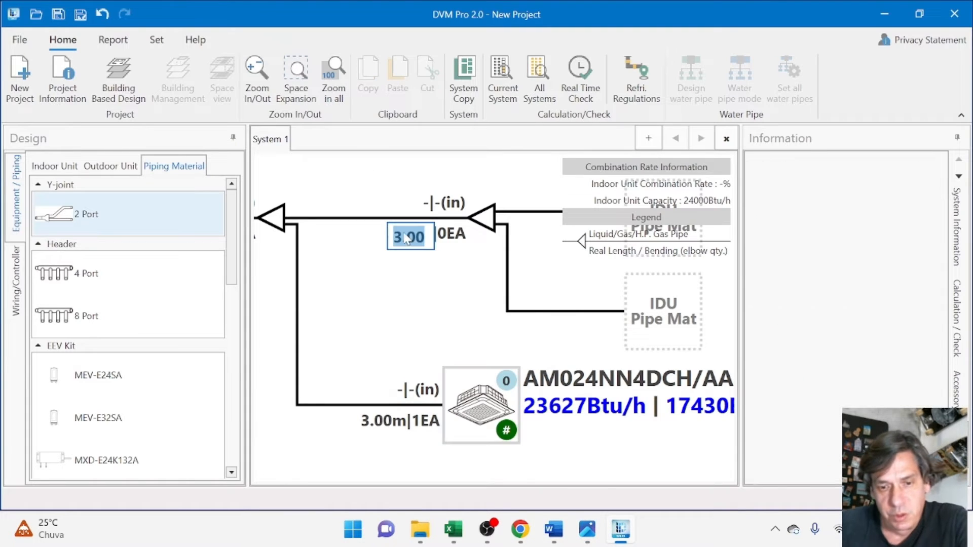
type("5")
left_click(452, 235)
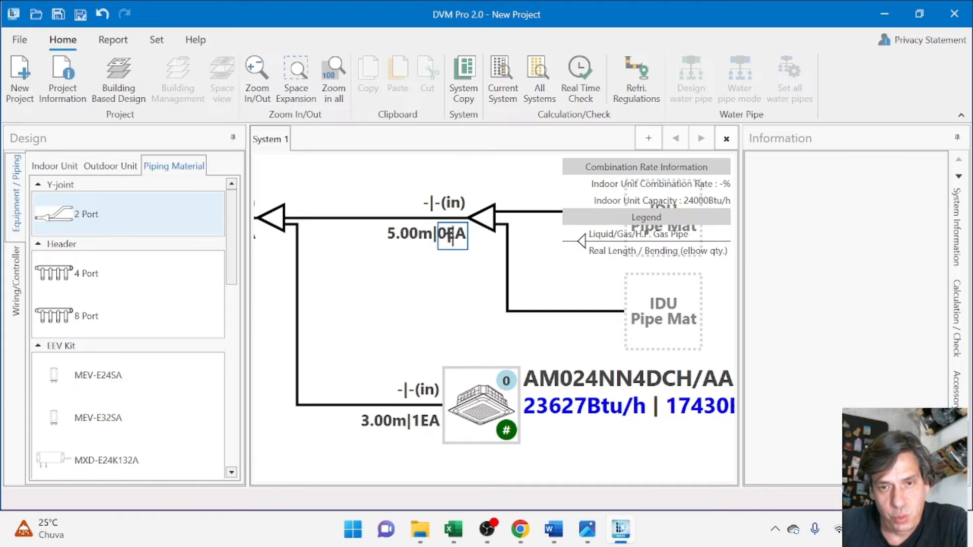
type("1")
left_click(521, 311)
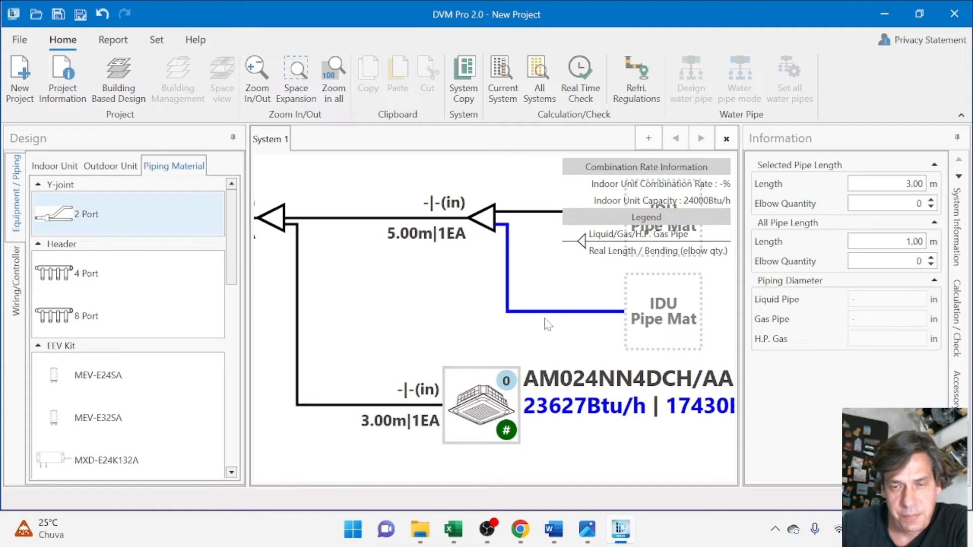
- Add a third 2 Port Y-joint on the second Y-joint's upper branch and check the bedroom runs on the floor plan
left_click_drag(545, 318, 403, 295)
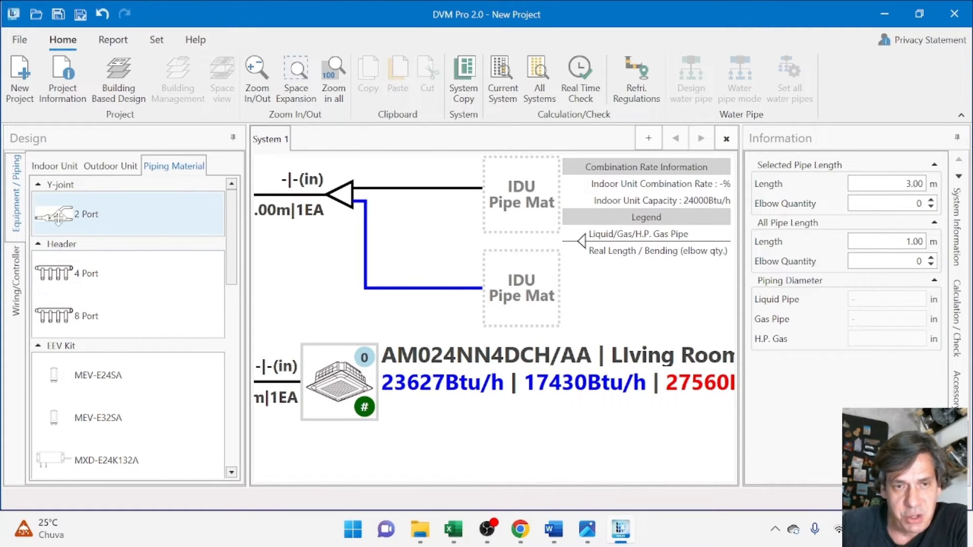
left_click_drag(425, 265, 393, 281)
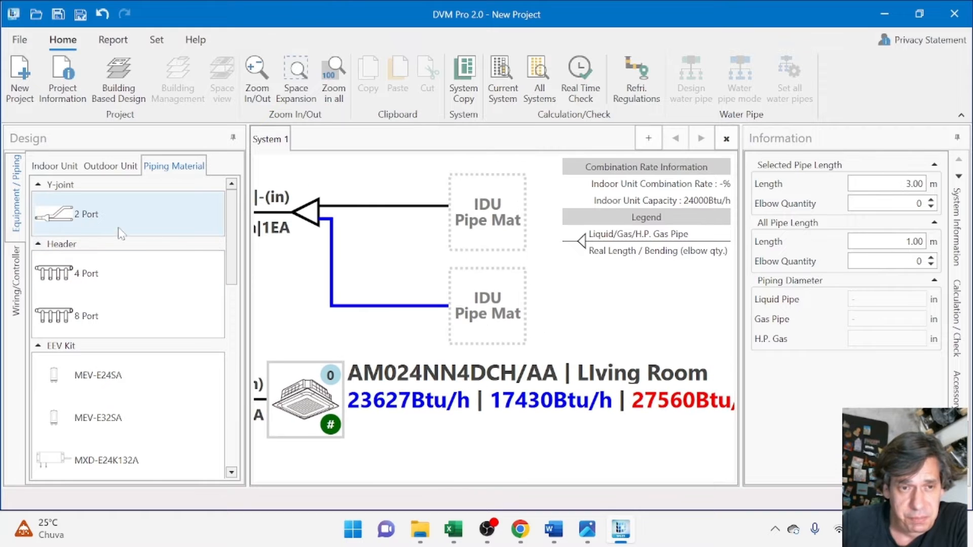
left_click_drag(91, 228, 479, 234)
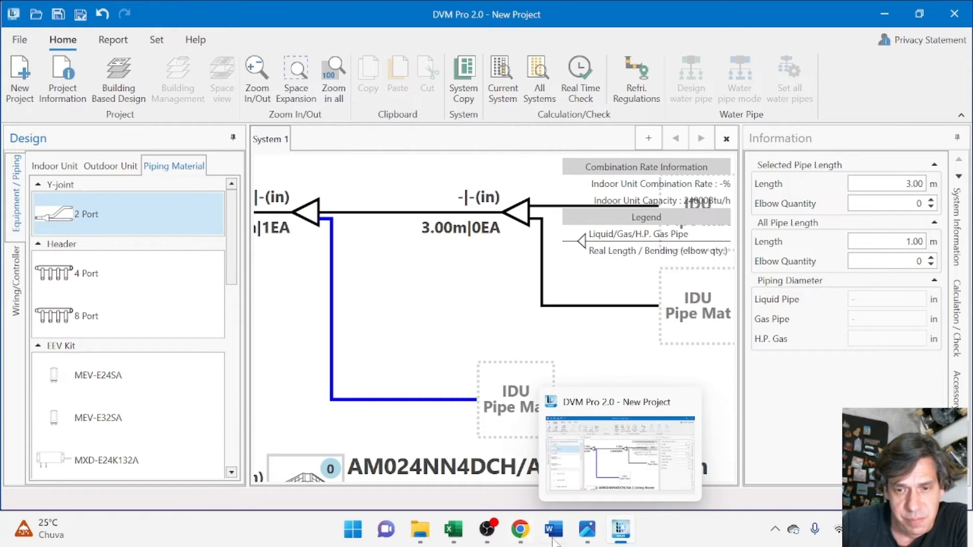
left_click(587, 529)
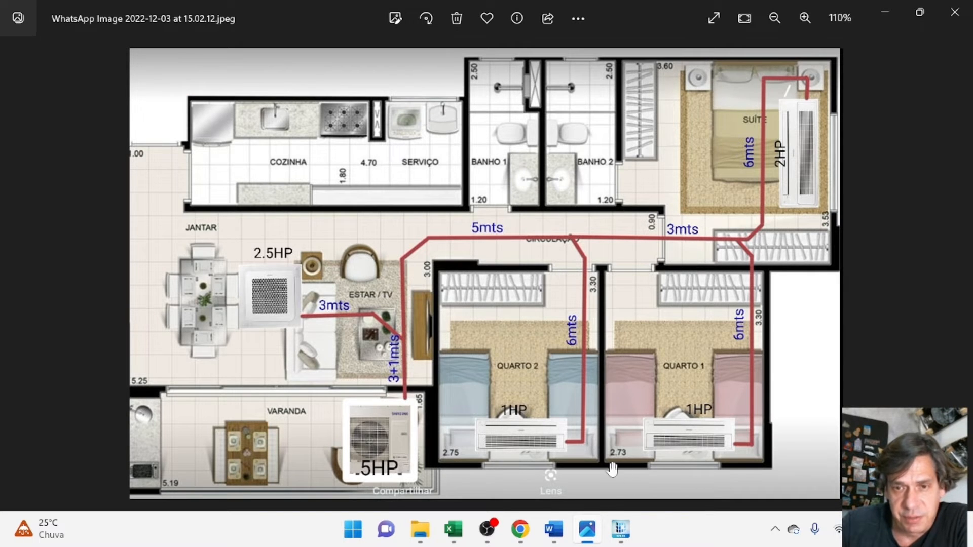
left_click(623, 538)
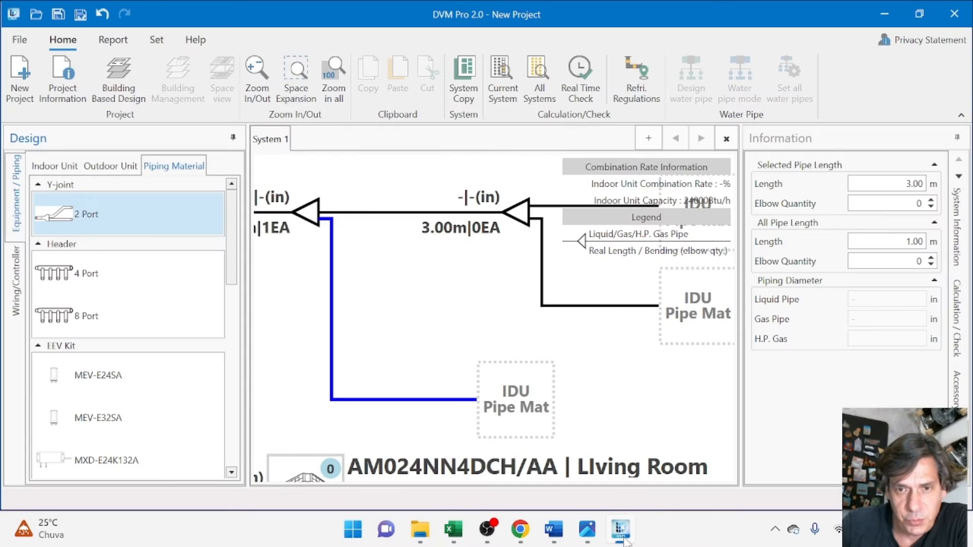
- Search the Cassette/WindFree 1Way indoor units and place the 9500 Btu/h AM009NN1DCH/AZ on the second Y-joint's lower branch
middle_click_drag(621, 373, 646, 321)
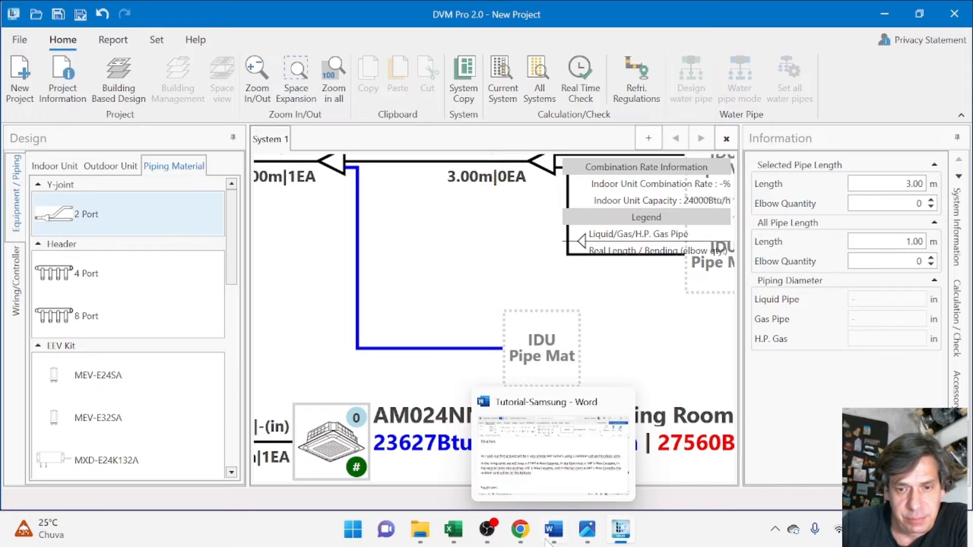
left_click(75, 168)
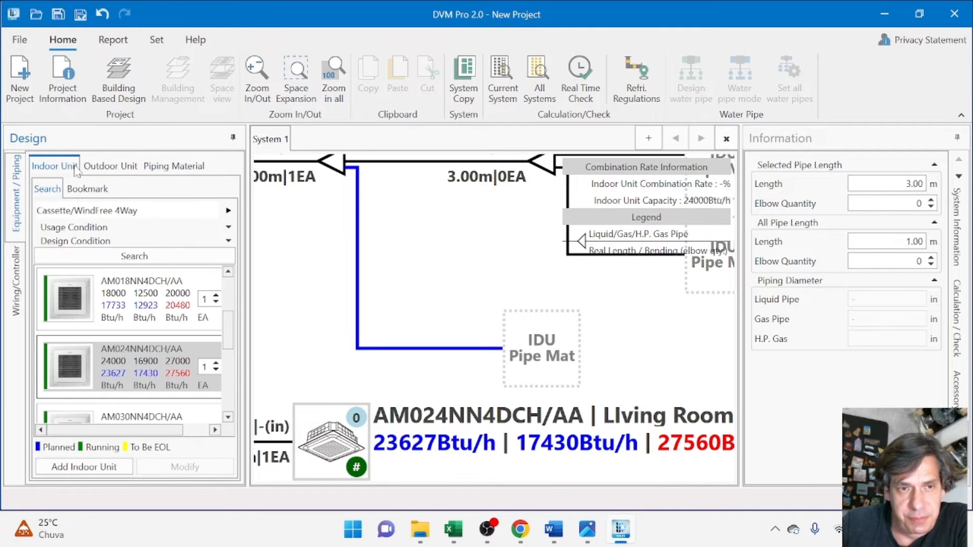
left_click(228, 210)
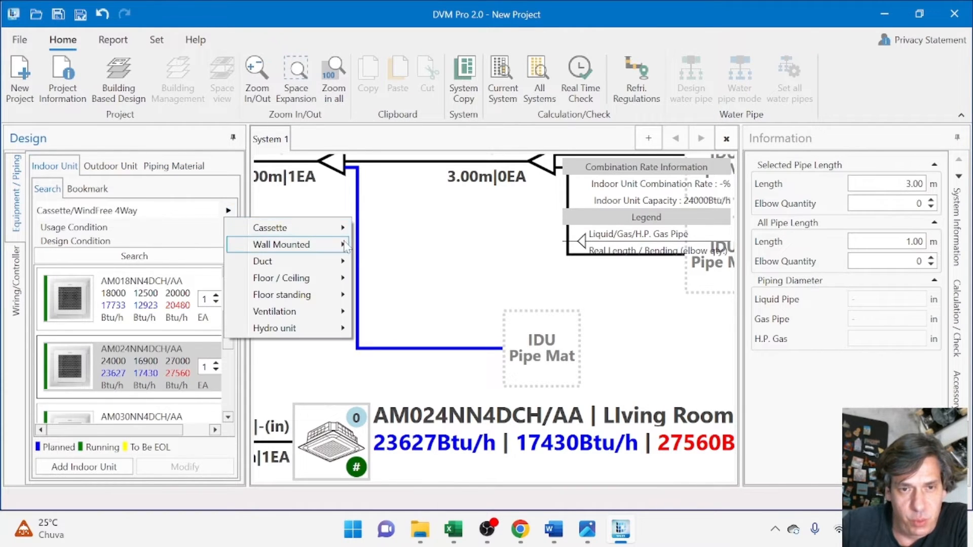
mouse_move(340, 229)
mouse_move(483, 231)
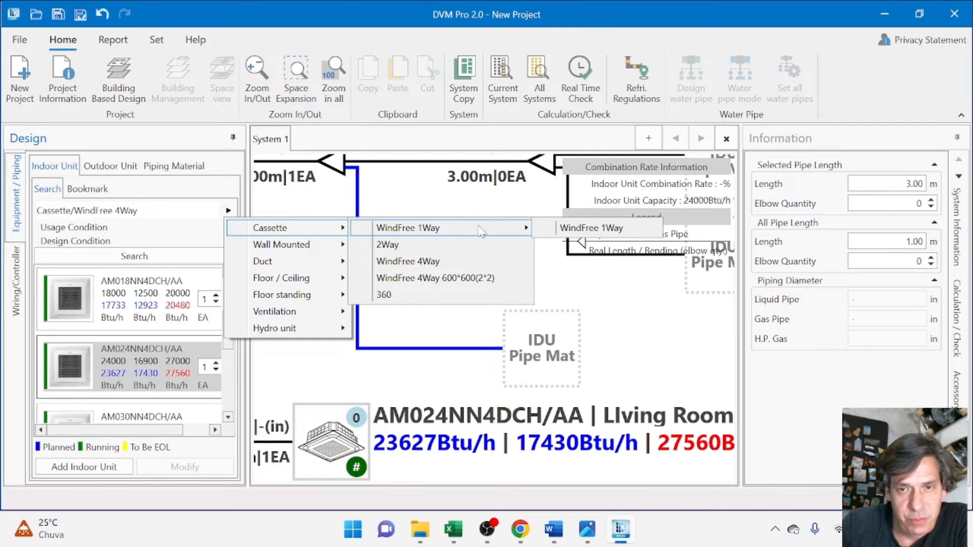
left_click(601, 229)
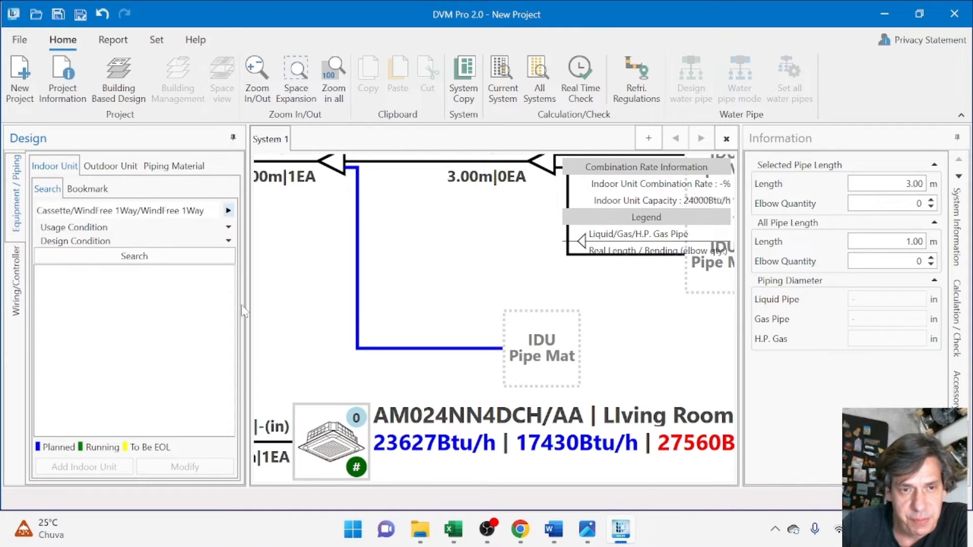
left_click(183, 255)
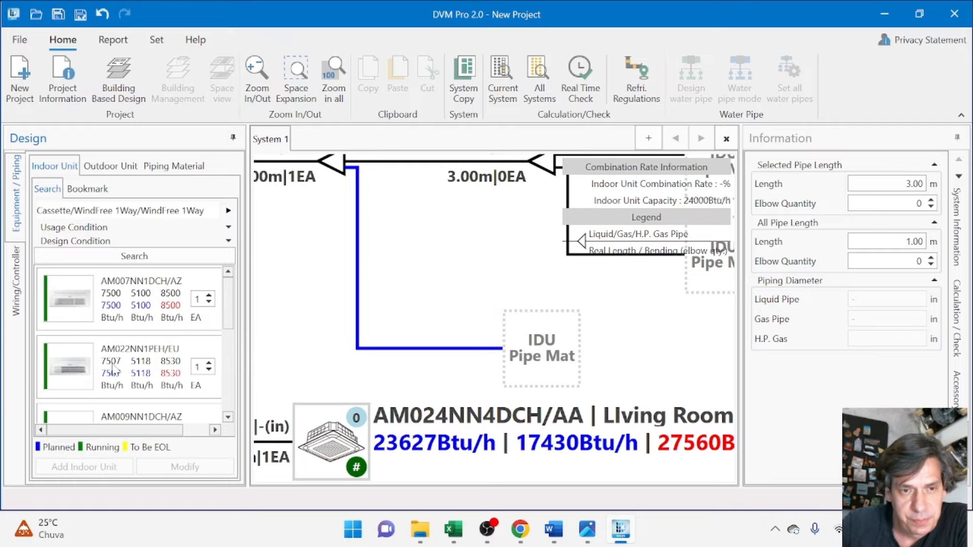
left_click(227, 417)
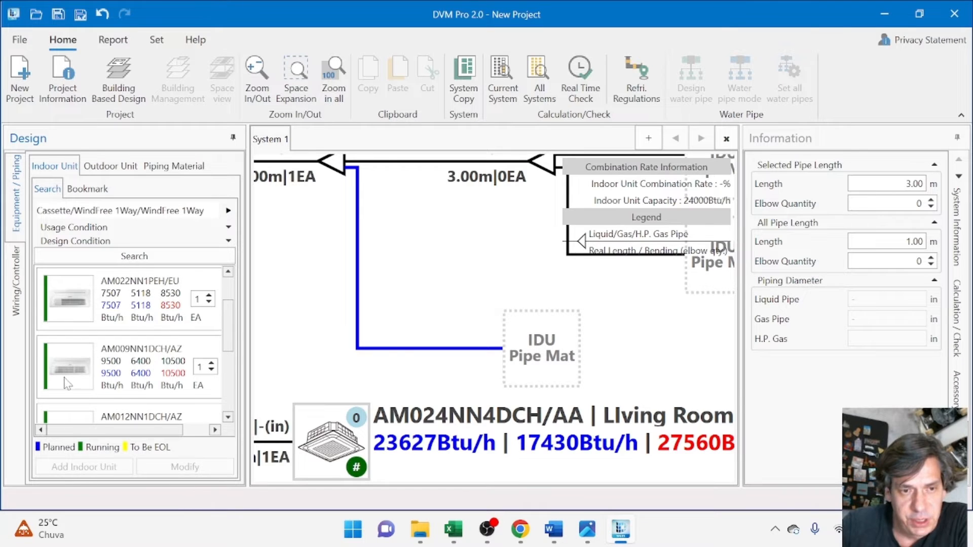
left_click_drag(69, 383, 557, 351)
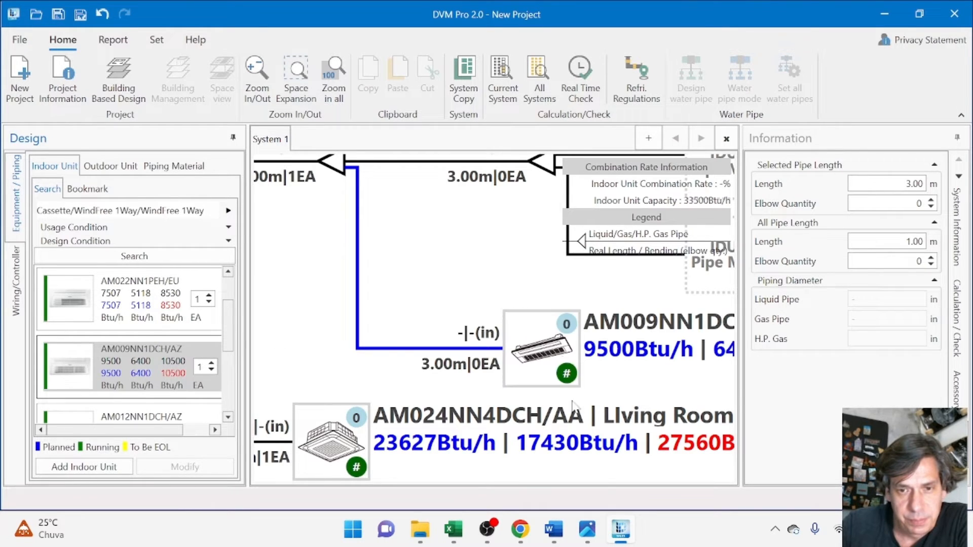
- Check the bedroom pipe run on the floor plan and set the 1Way cassette's branch pipe to 6 m with 2 elbows
left_click(583, 531)
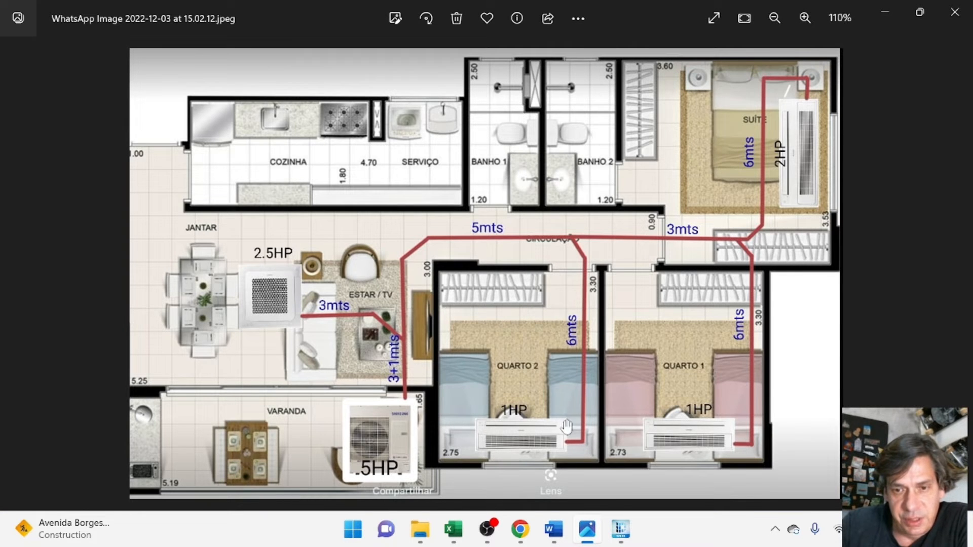
left_click(621, 530)
double_click(441, 365)
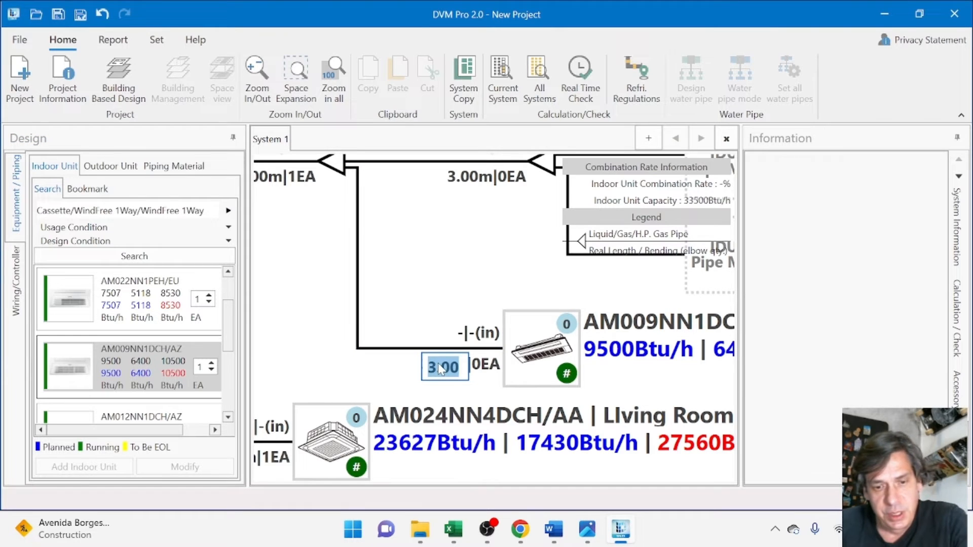
type("6")
key("Tab")
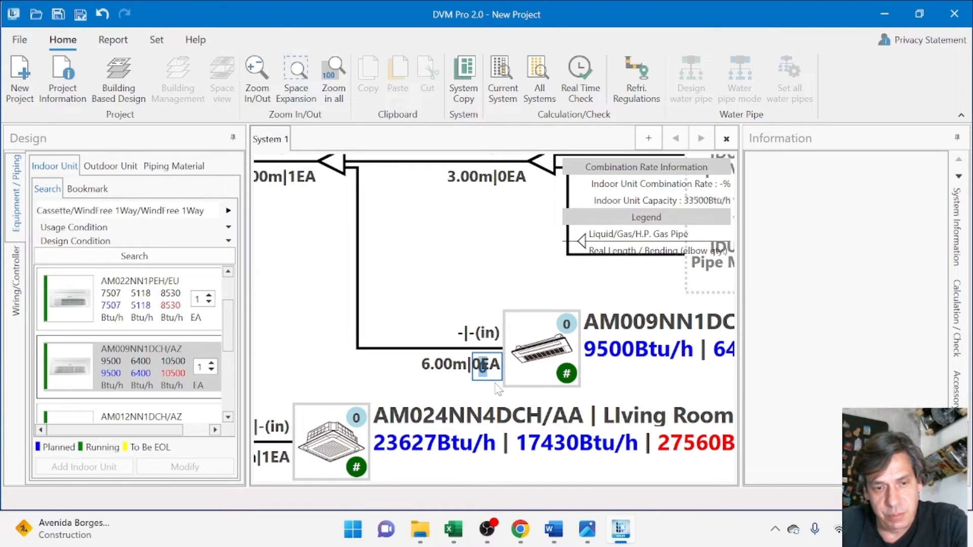
type("2")
key("Return")
- Copy the AM009NN1DCH/AZ cassette and paste it onto the third Y-joint's lower branch
left_click(560, 317)
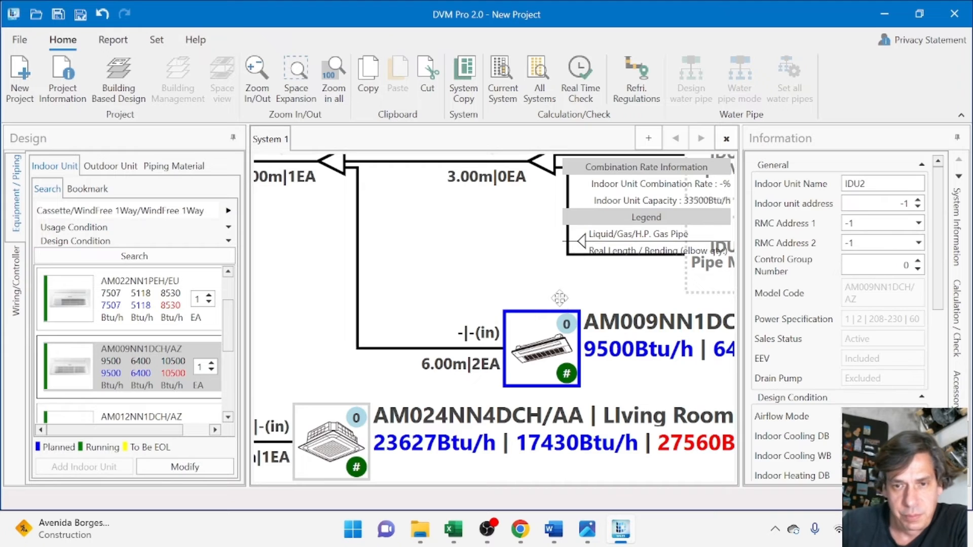
middle_click_drag(559, 298, 426, 354)
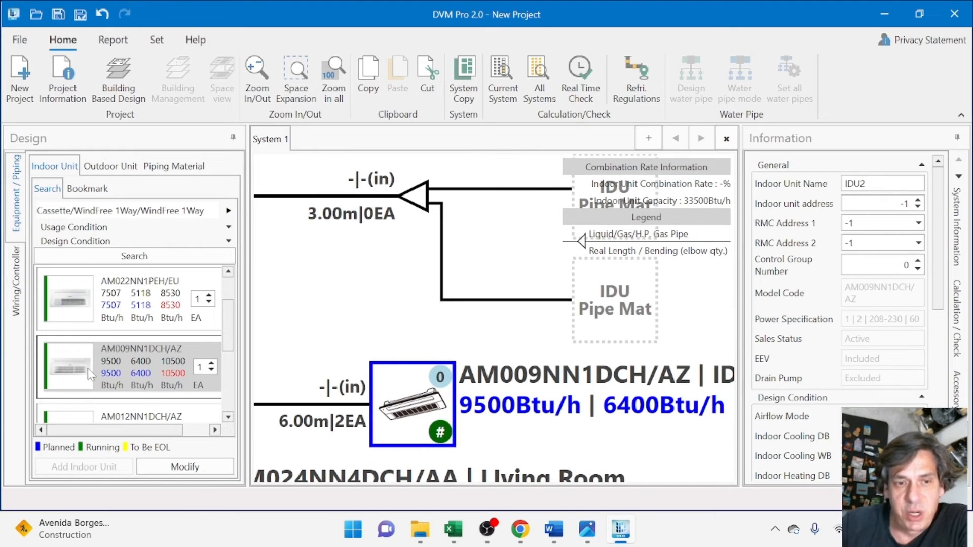
mouse_move(87, 368)
left_mouse_down()
mouse_move(617, 304)
mouse_move(127, 345)
mouse_move(89, 374)
left_mouse_up()
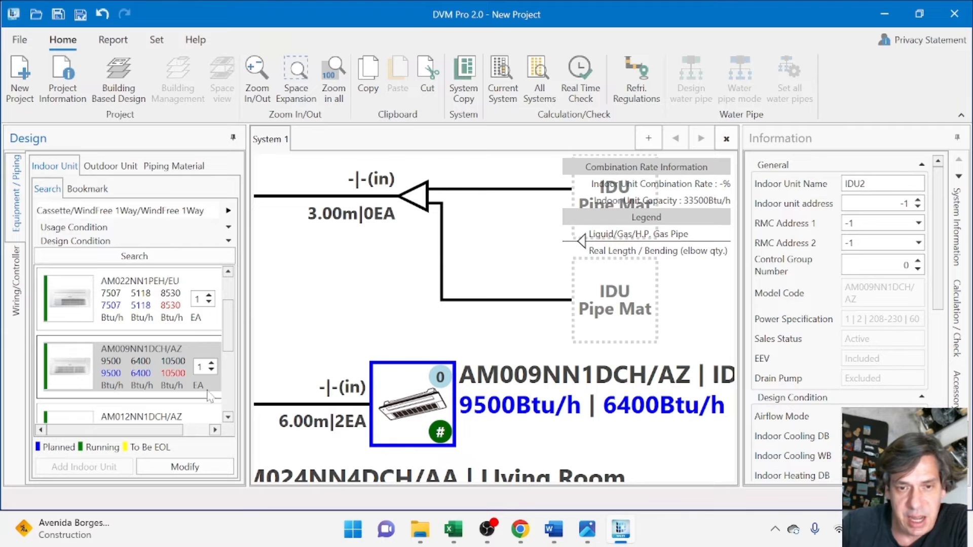
left_click(388, 420)
right_click(393, 429)
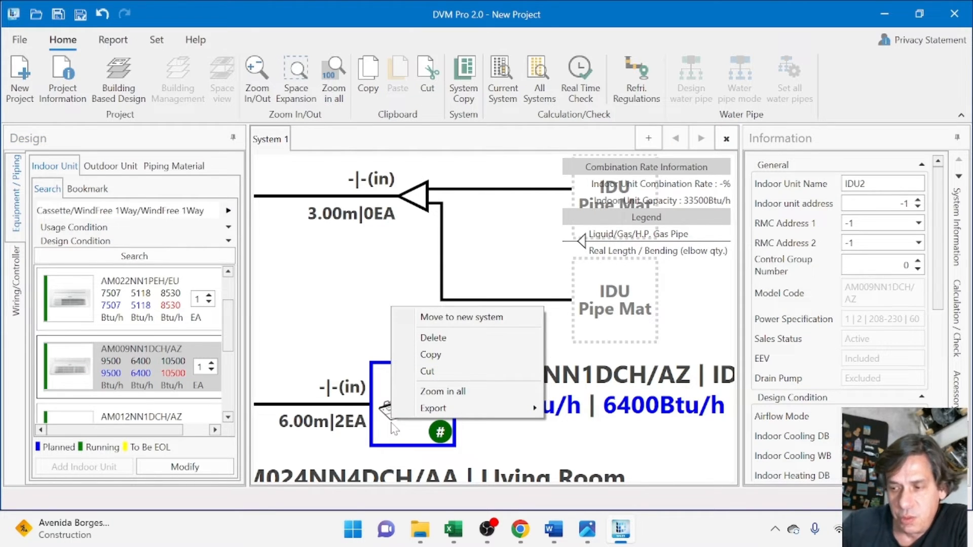
left_click(467, 355)
left_click(602, 299)
right_click(602, 298)
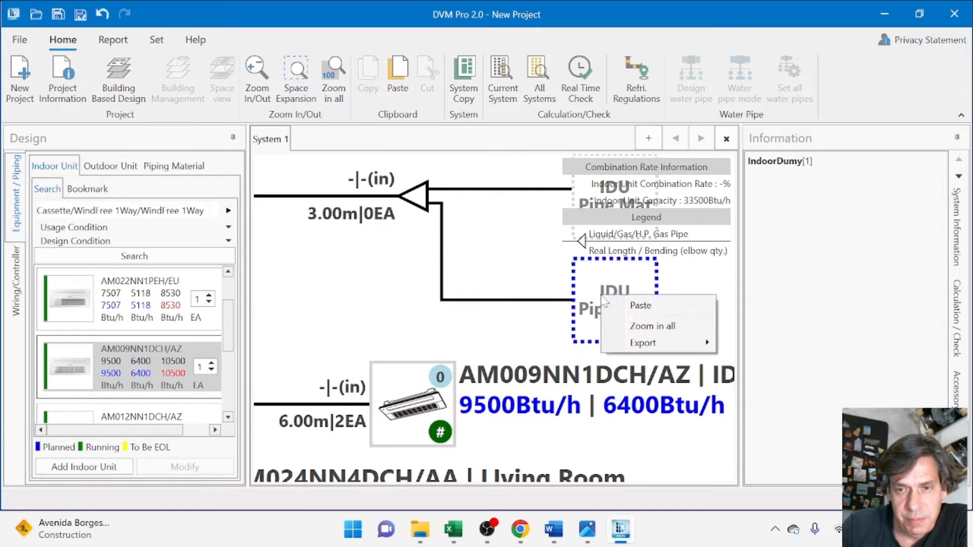
left_click(662, 307)
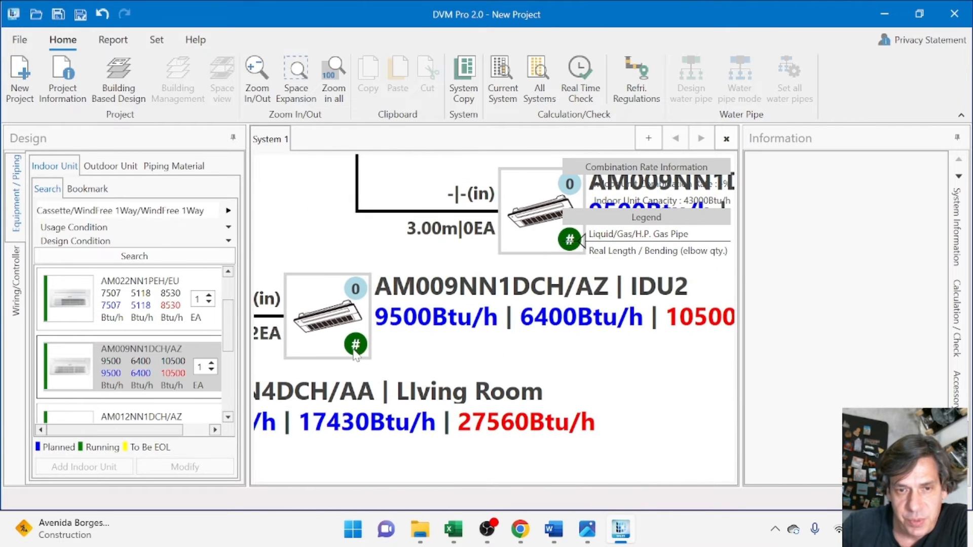
- Rename the AM009NN1DCH/AZ indoor unit on the second Y-joint's branch as Room 1
left_click(336, 332)
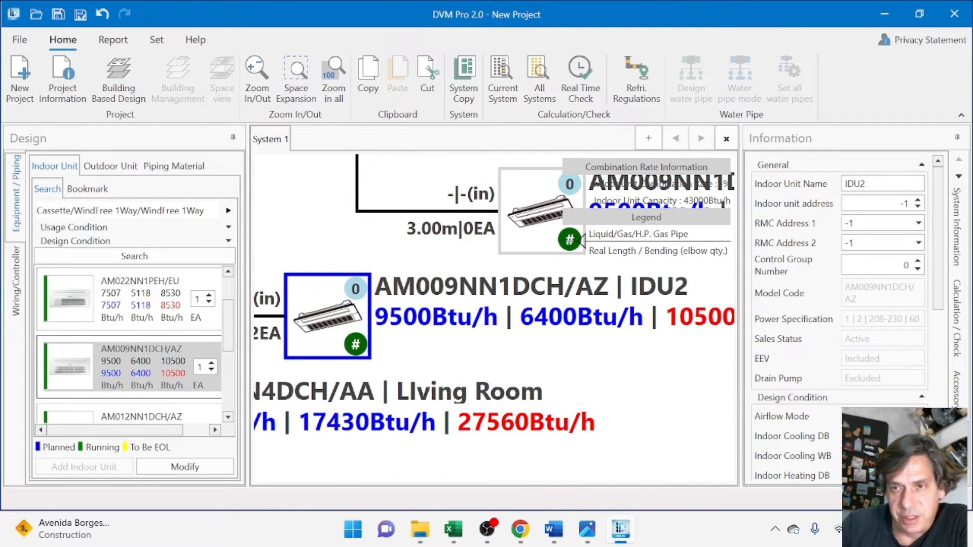
left_click_drag(873, 185, 785, 206)
type("R")
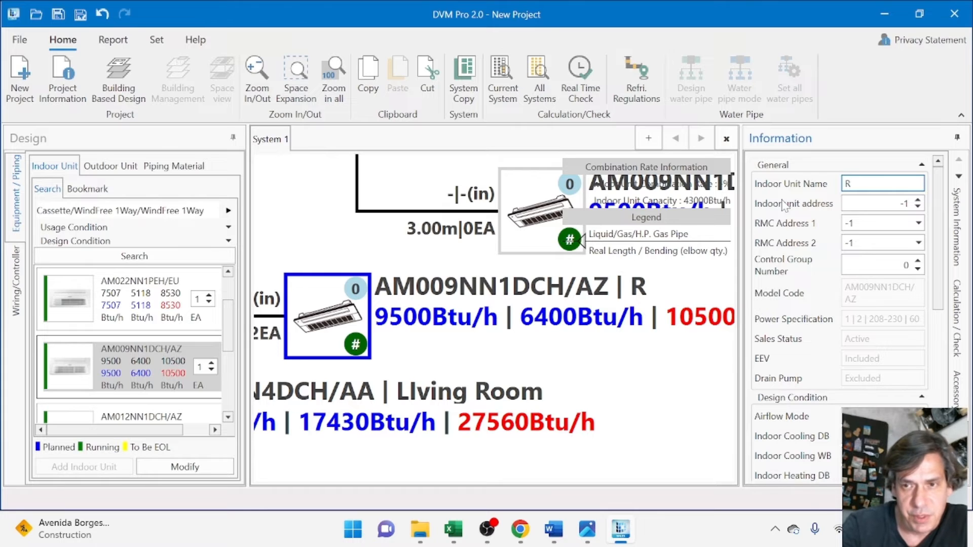
type("omm")
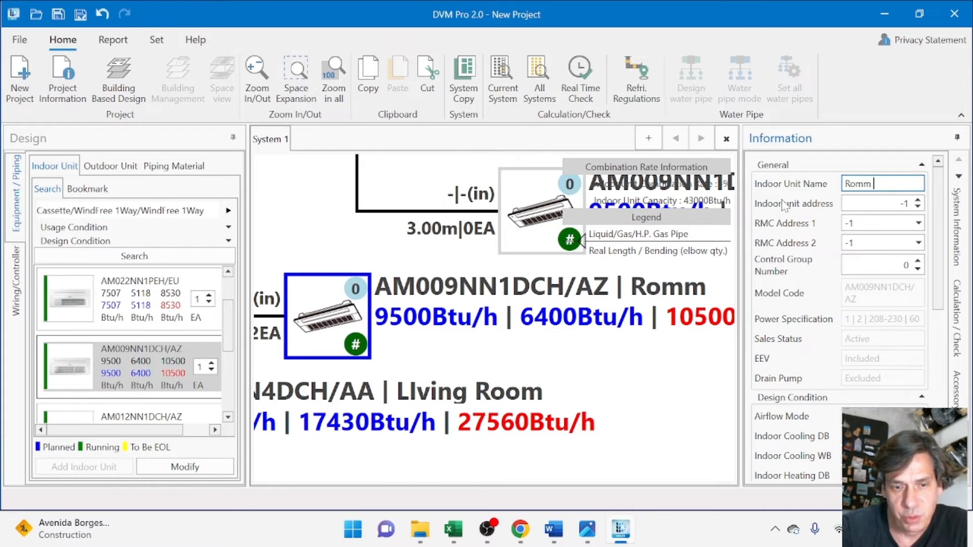
key("BackSpace")
key("BackSpace")
type("om 1")
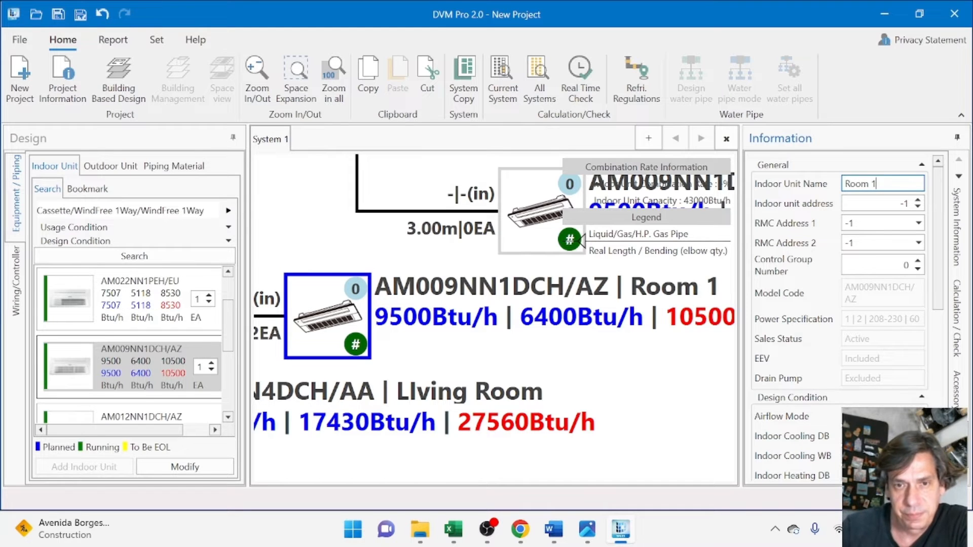
- Set the pipe to the cassette on the third Y-joint's lower branch to 6 m with 2 elbows
middle_click_drag(574, 245, 613, 395)
scroll(611, 396, "down", 1)
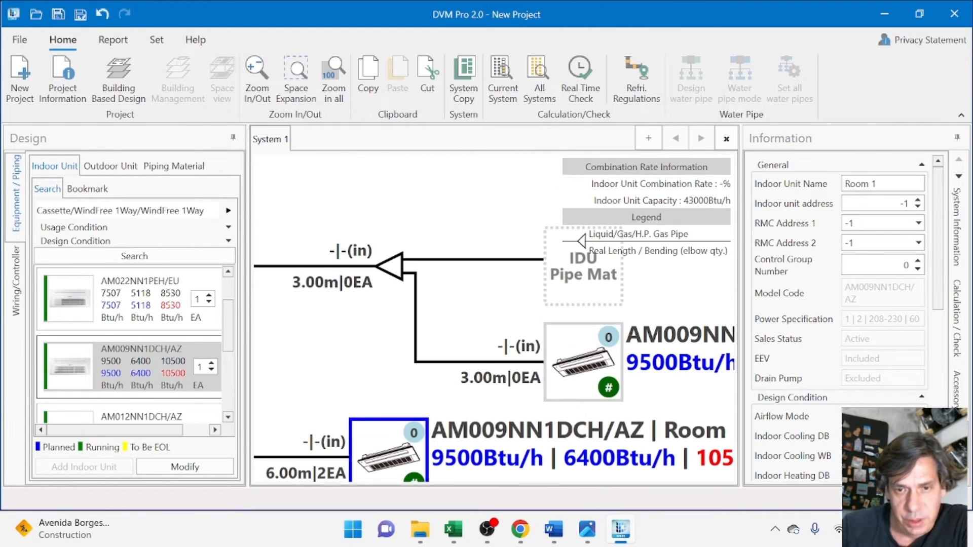
left_click(479, 386)
type("6")
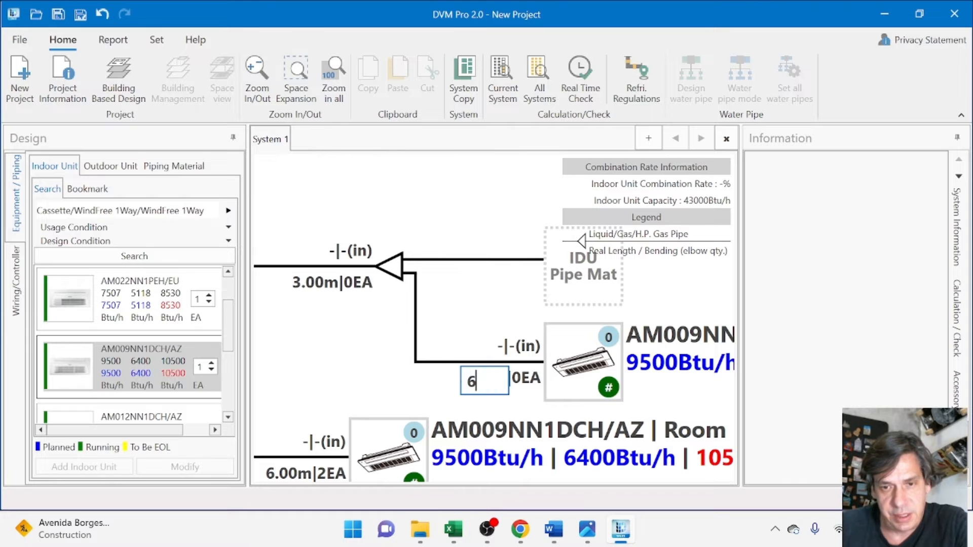
left_click(521, 380)
type("2")
- Rename the AM009NN1DCH/AZ indoor unit on the third Y-joint's lower branch as Room 2
left_click(605, 370)
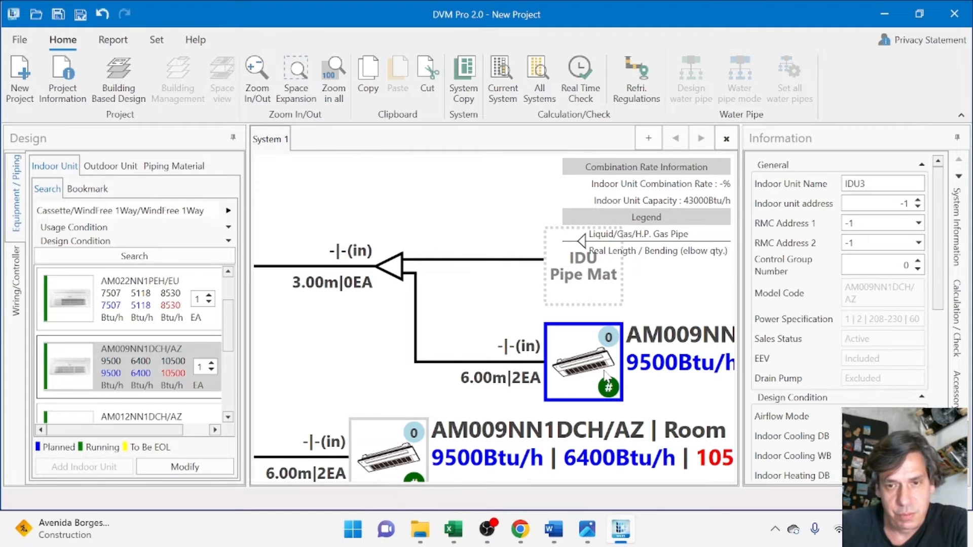
double_click(882, 183)
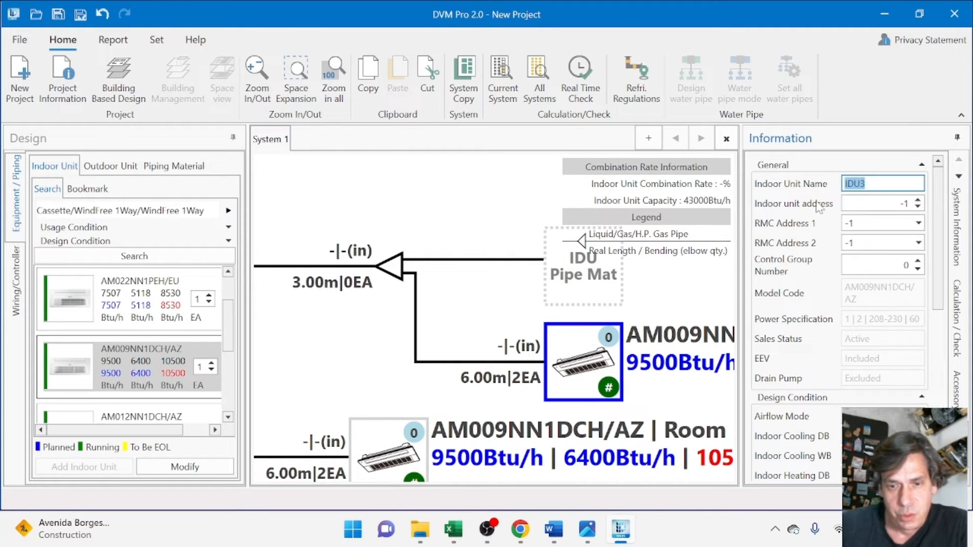
type("Room 2")
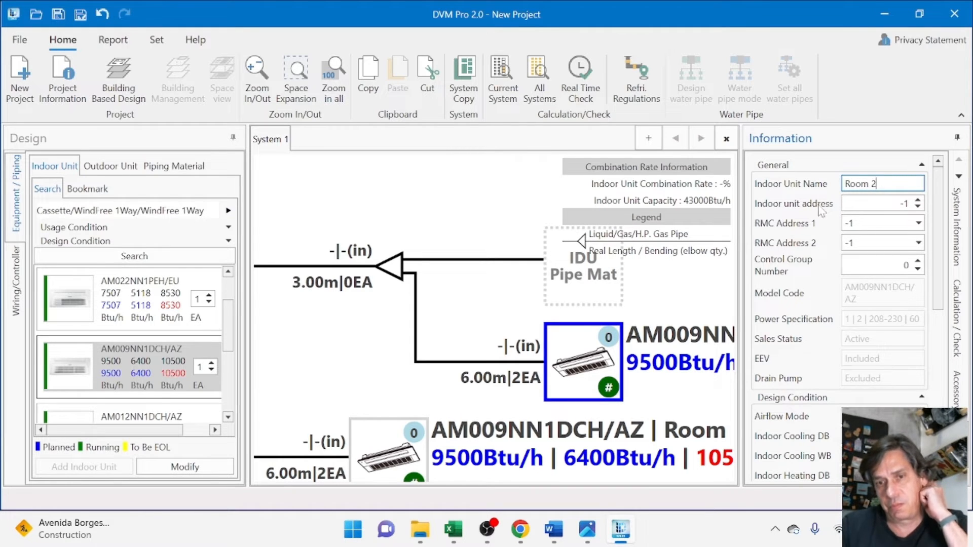
- Check the suite's unit on the floor plan image and place an AM018NN1DCH/AZ cassette on the third Y-joint's upper branch
left_click(587, 529)
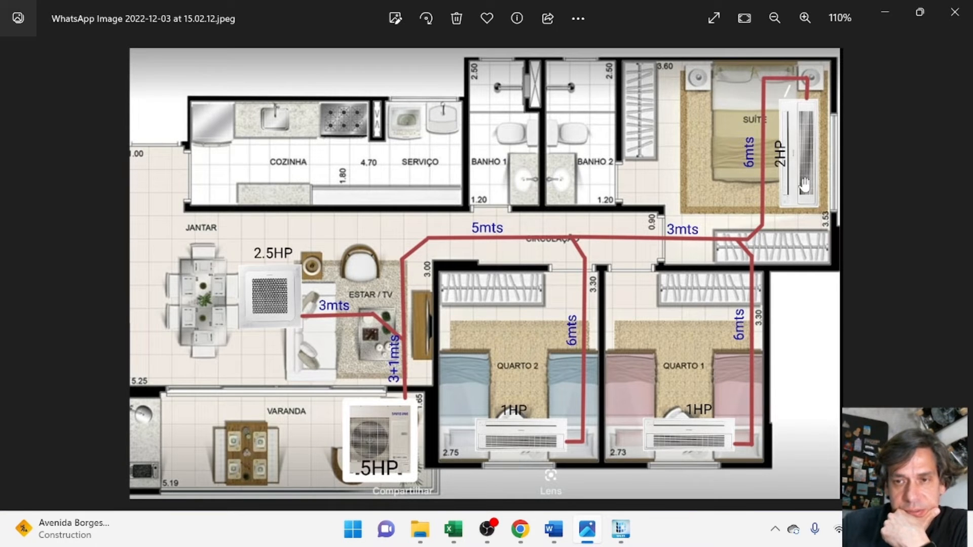
left_click(623, 537)
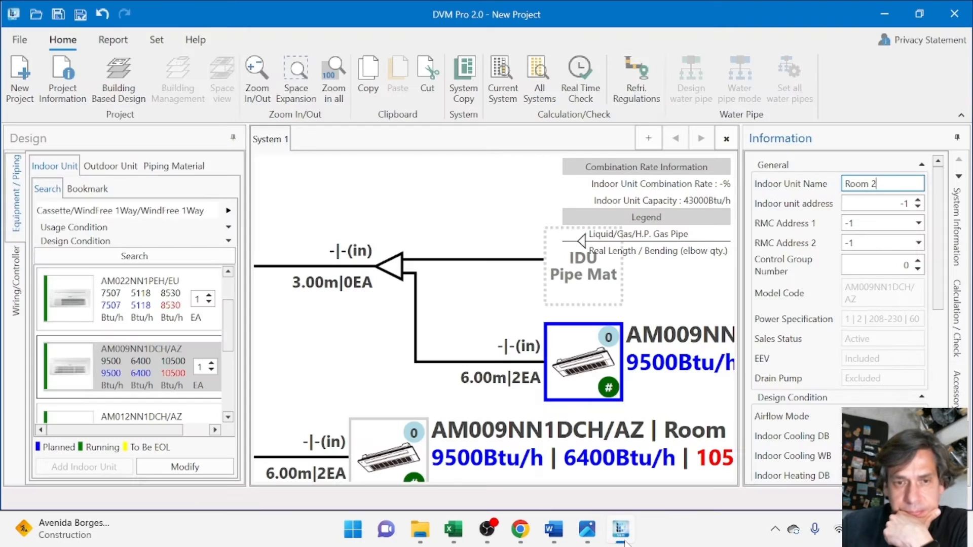
left_click(227, 417)
left_click(227, 417)
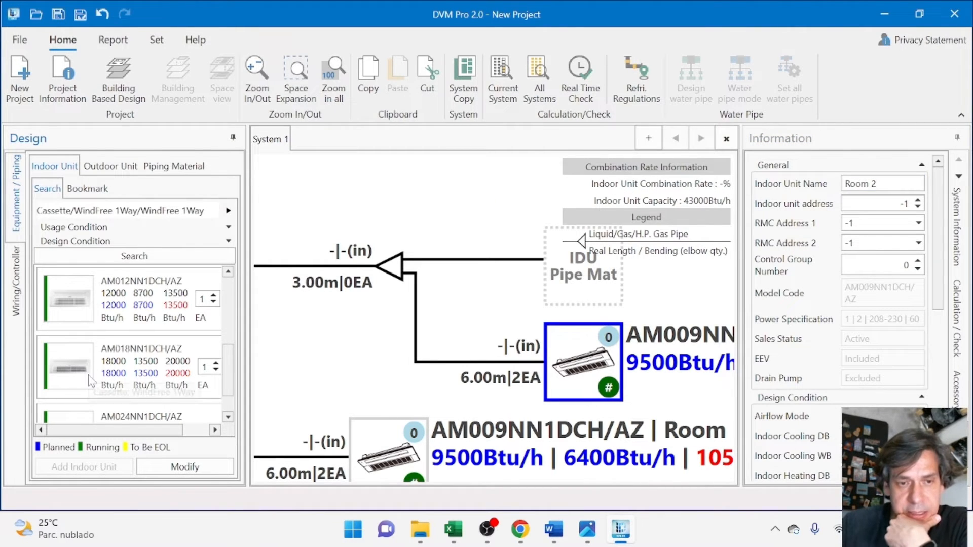
left_click_drag(87, 373, 605, 279)
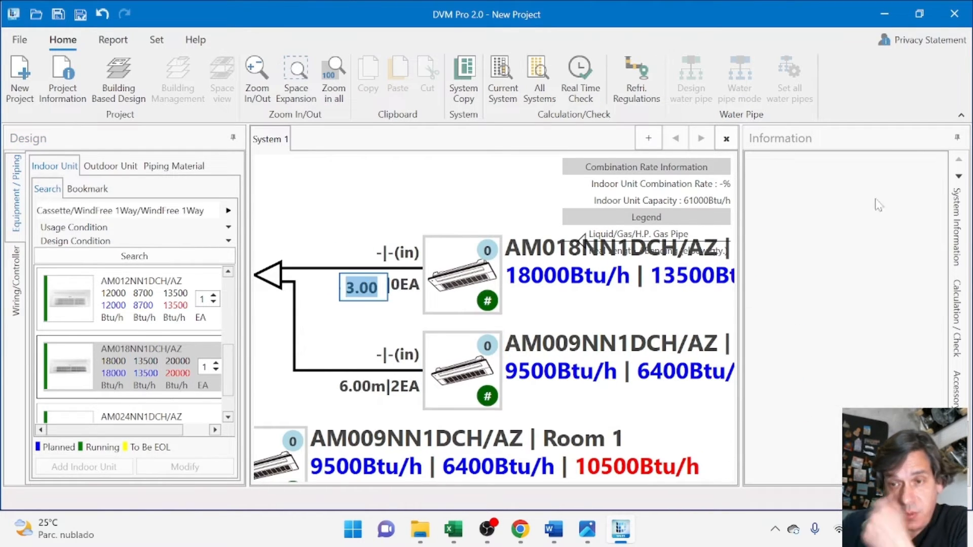
- Set the AM018NN1DCH/AZ cassette's branch pipe to 6 m with 2 elbows
type("6")
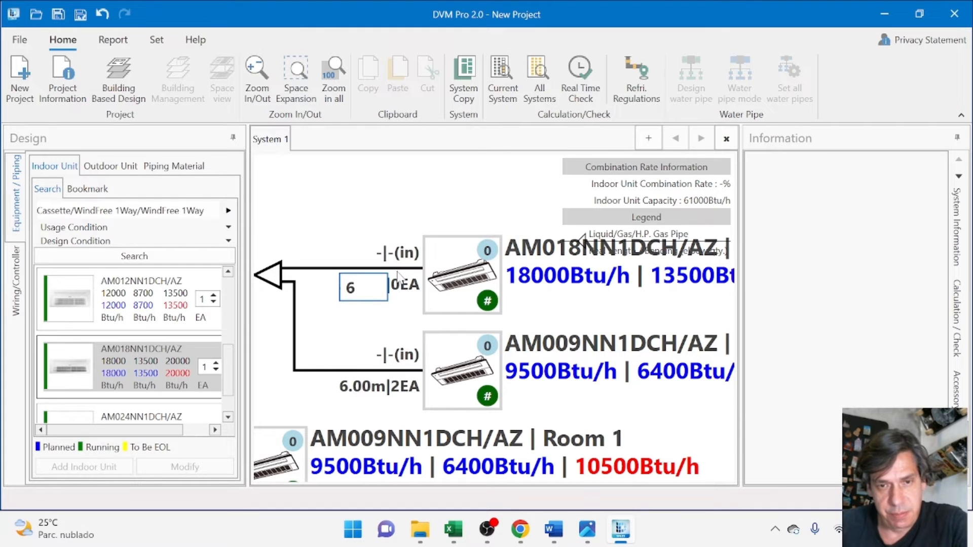
key("Tab")
type("2")
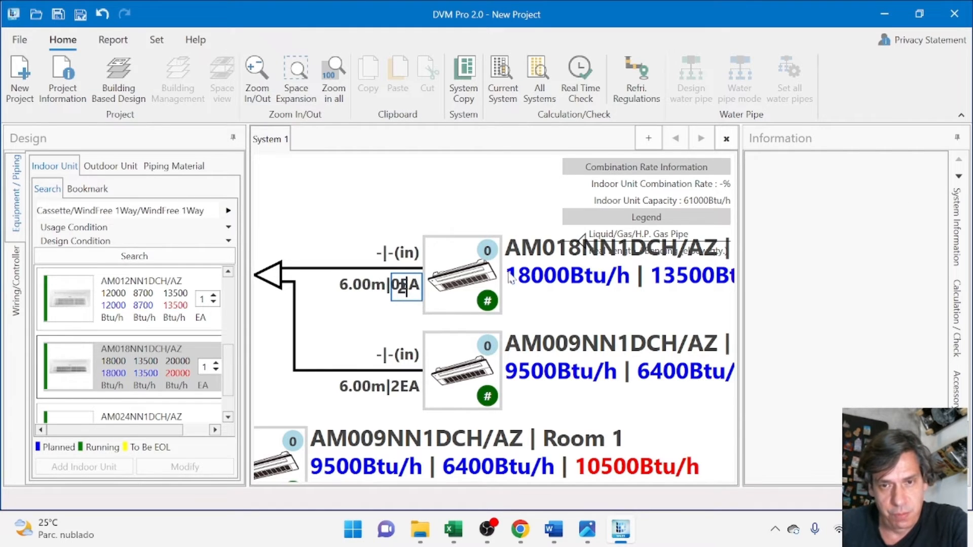
key("Return")
- Rename the AM018NN1DCH/AZ indoor unit on the third Y-joint's upper branch as Room 3
left_click(474, 272)
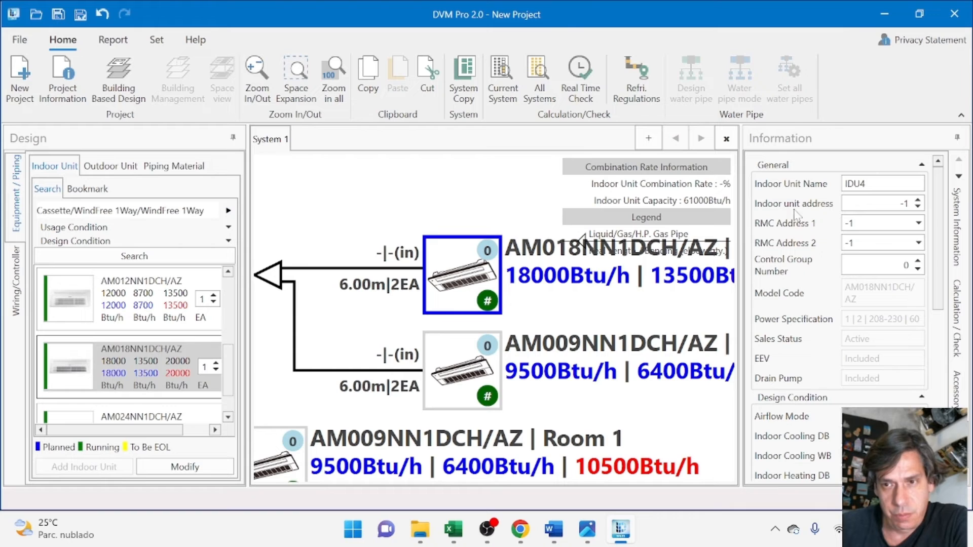
left_click(802, 189)
type("Room 3")
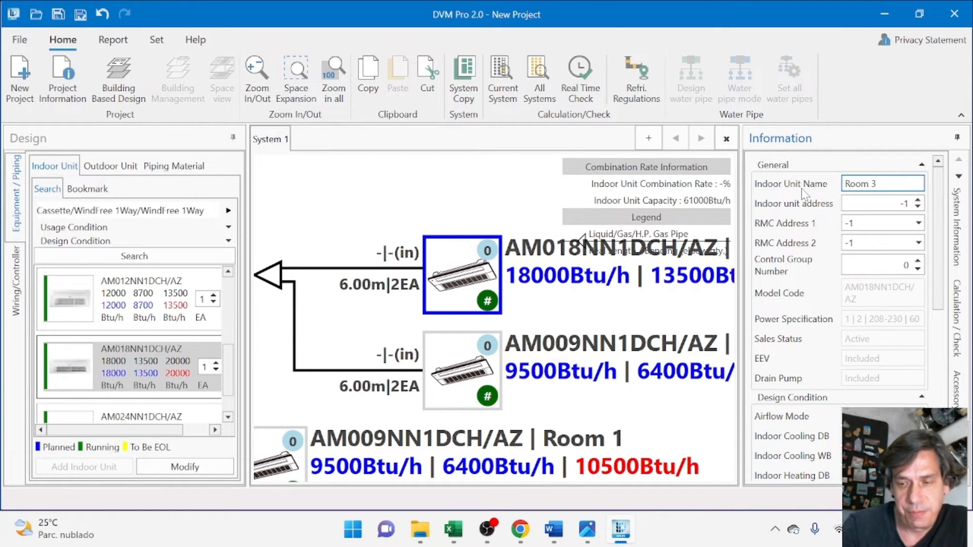
- Review the Y-joints, pipe lengths and indoor units along the piping diagram back to the outdoor unit placeholder
left_click_drag(329, 277, 522, 281)
left_click_drag(377, 273, 534, 244)
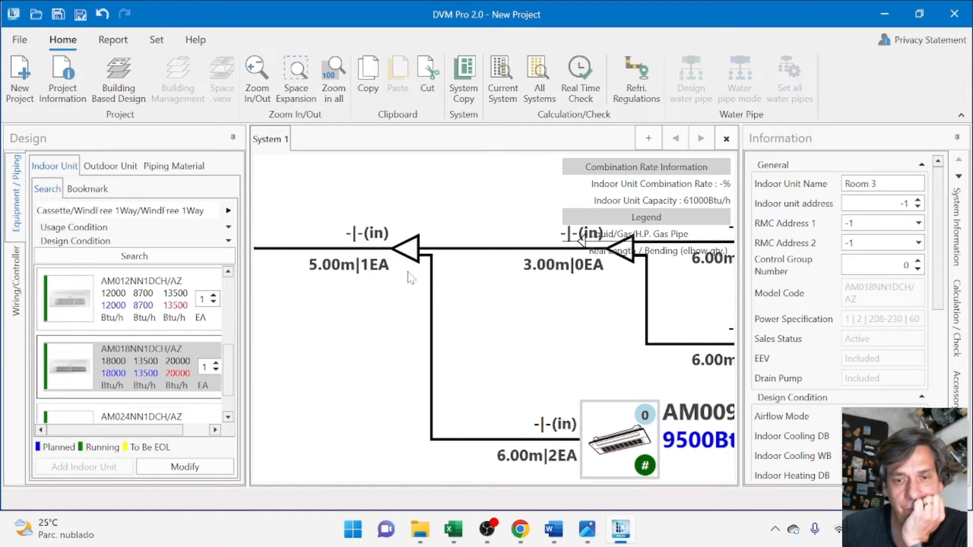
left_click_drag(401, 277, 522, 257)
scroll(435, 276, "down", 4)
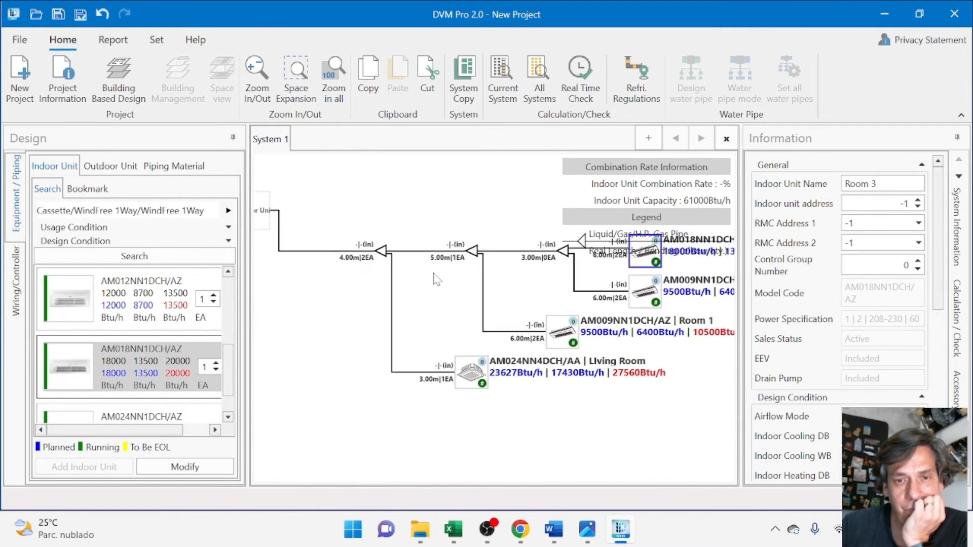
scroll(434, 276, "up", 4)
scroll(437, 280, "down", 3)
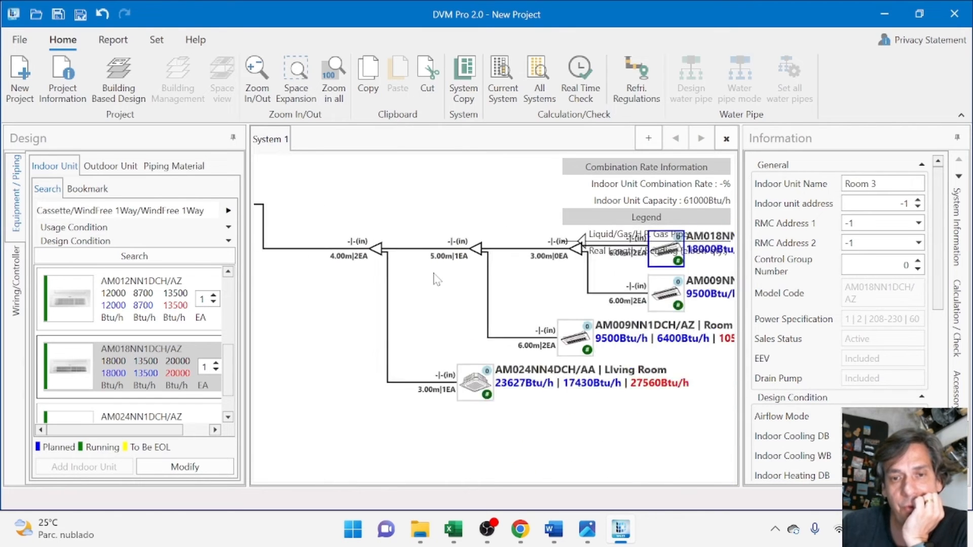
scroll(435, 274, "up", 4)
scroll(435, 274, "down", 3)
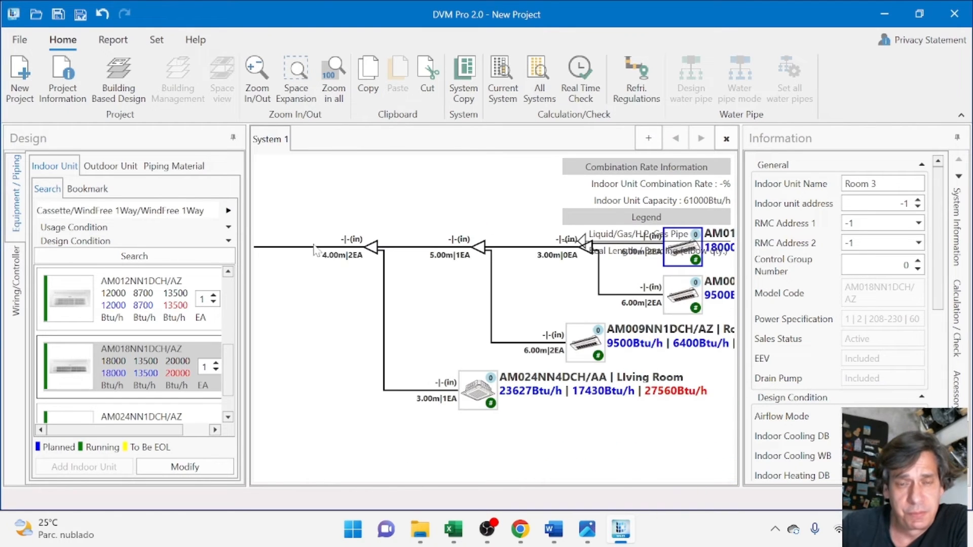
left_click_drag(312, 244, 547, 308)
left_click_drag(481, 291, 396, 265)
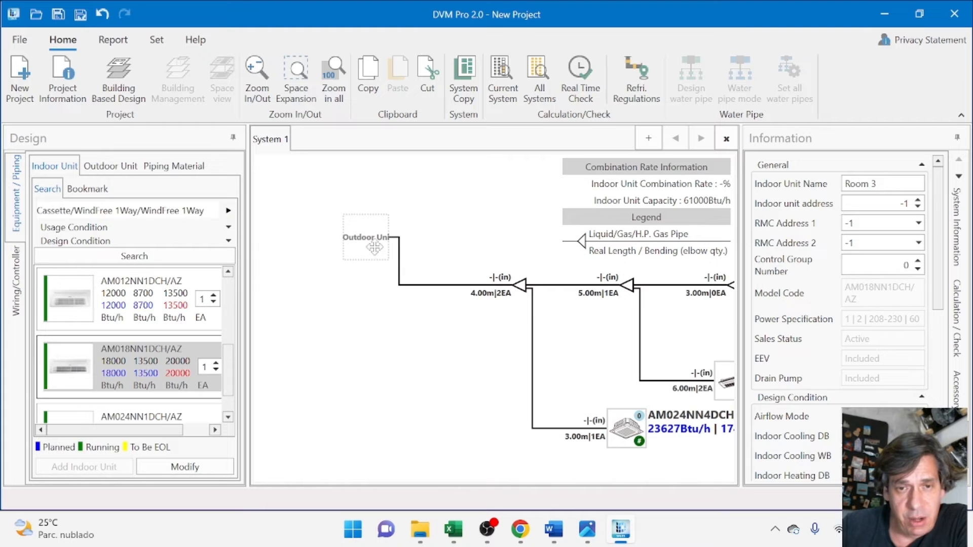
- Search the DVM S Eco Heat Pump outdoor units using the ECO_HP_Global combination table
left_click(382, 256)
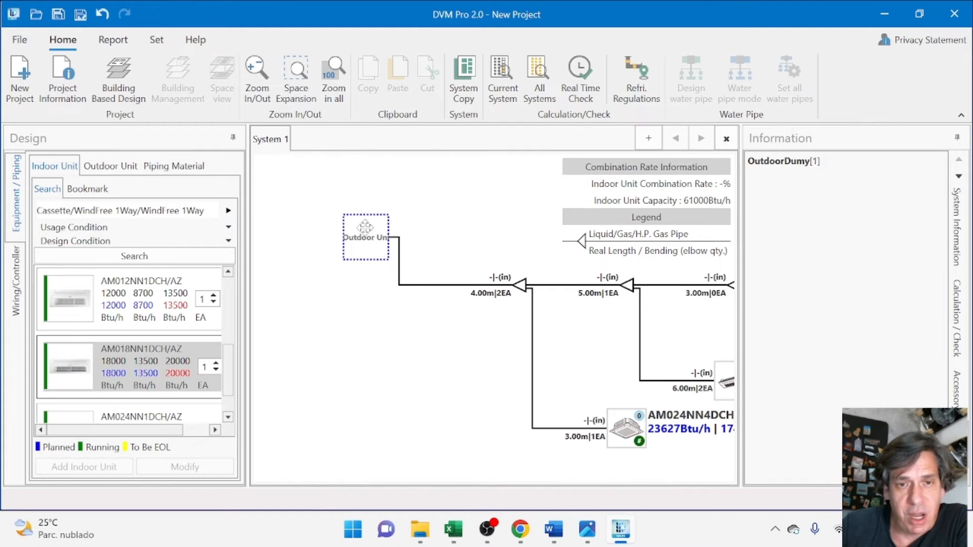
left_click(126, 172)
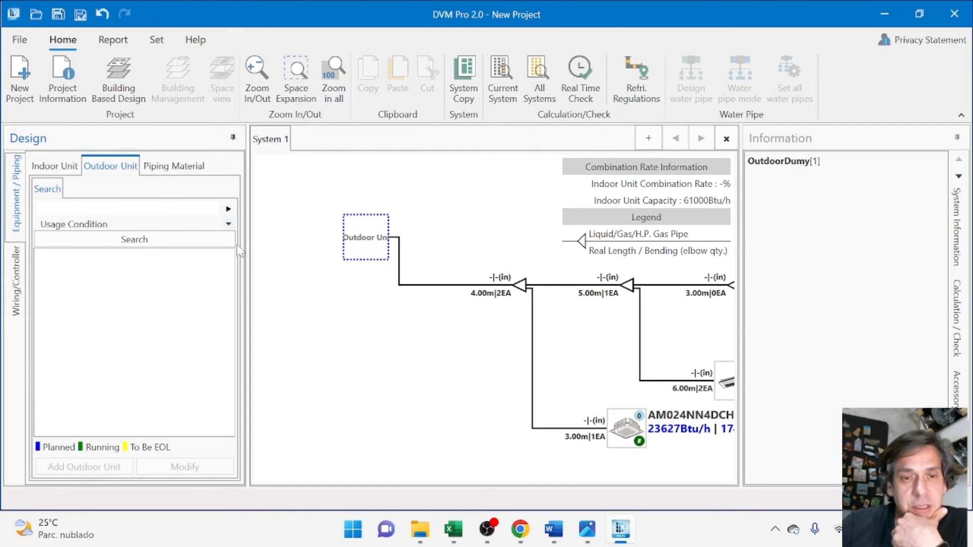
left_click(228, 210)
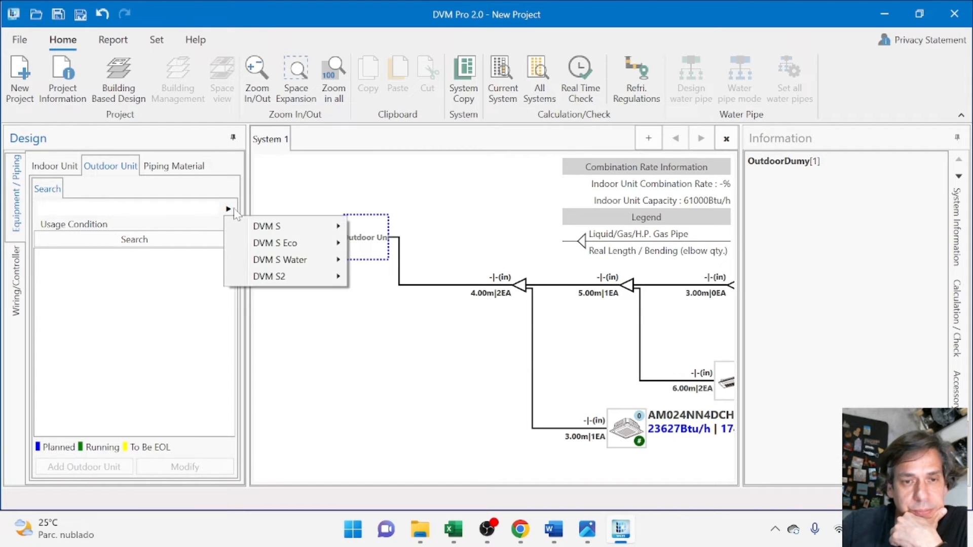
mouse_move(298, 246)
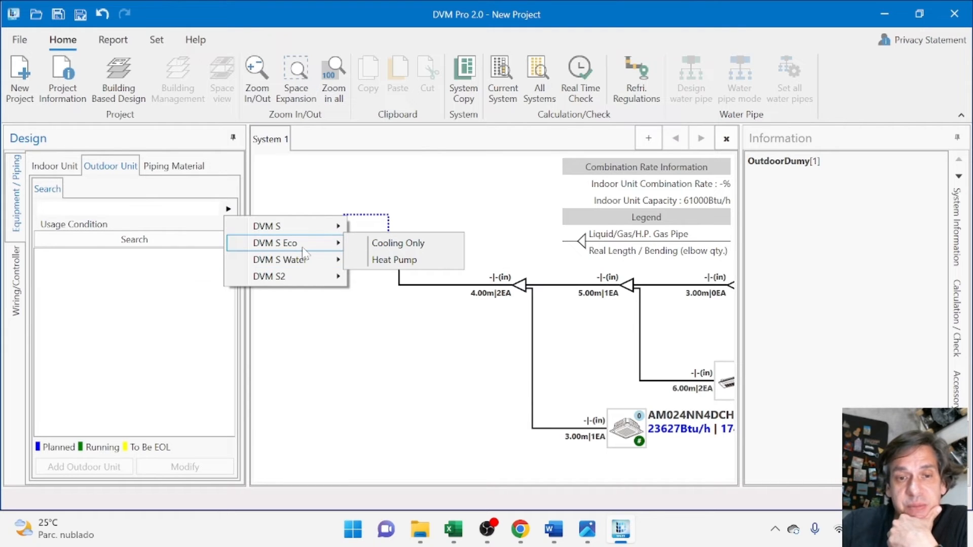
left_click(395, 261)
left_click(224, 247)
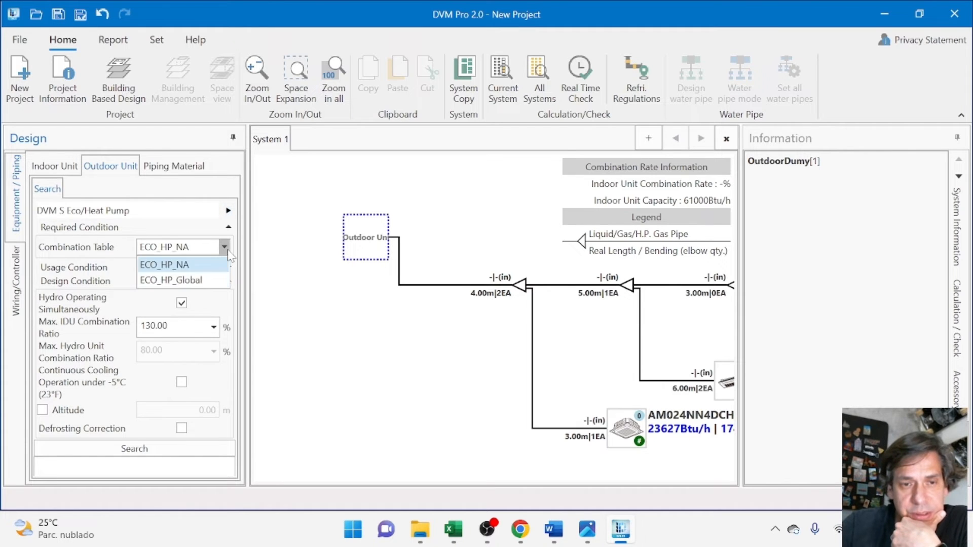
left_click(206, 281)
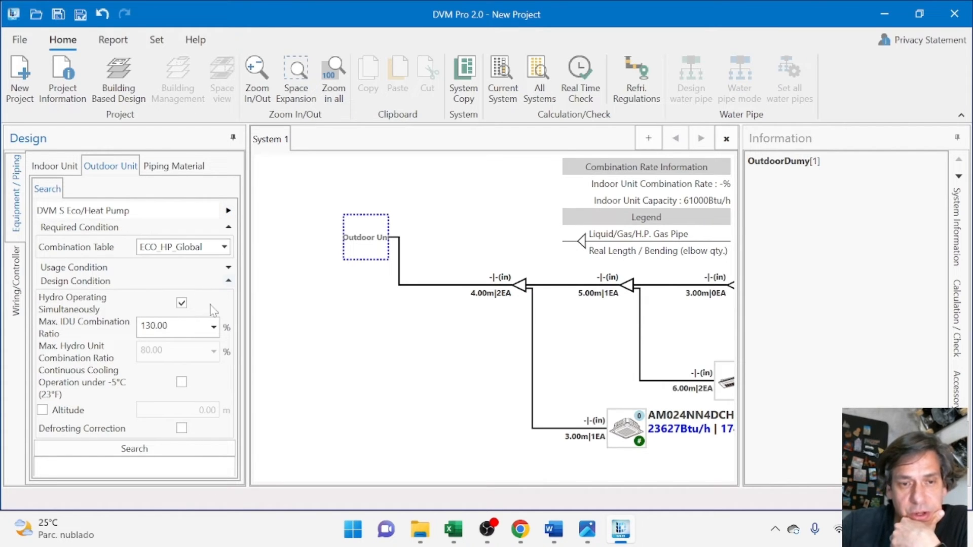
left_click(183, 451)
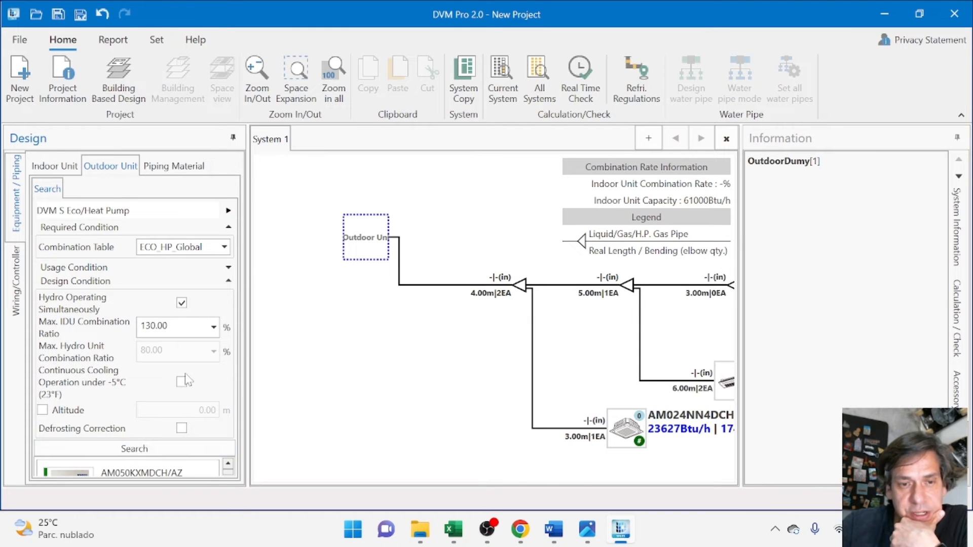
- Place the AM050KXMDCH/AZ outdoor unit on the outdoor unit placeholder at the start of the main pipe
left_click(229, 283)
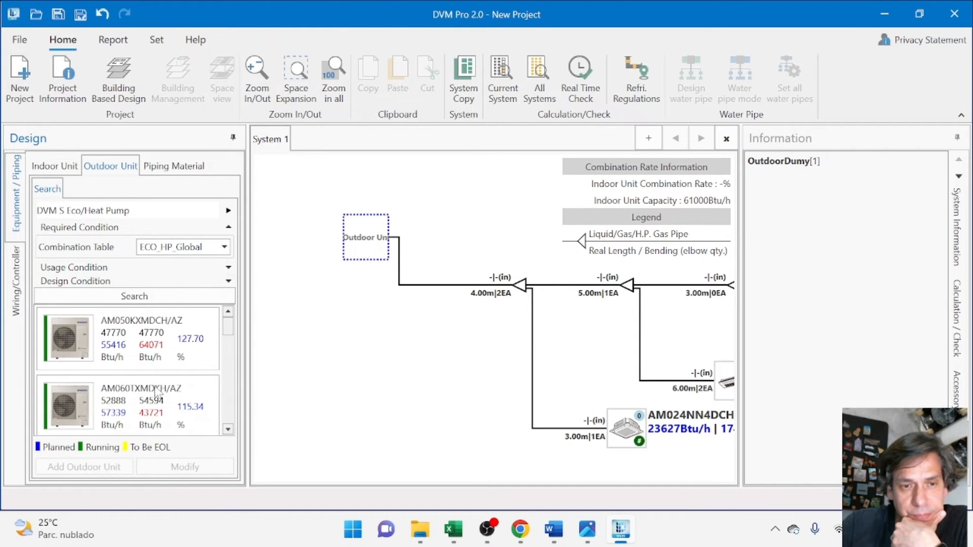
left_click(92, 357)
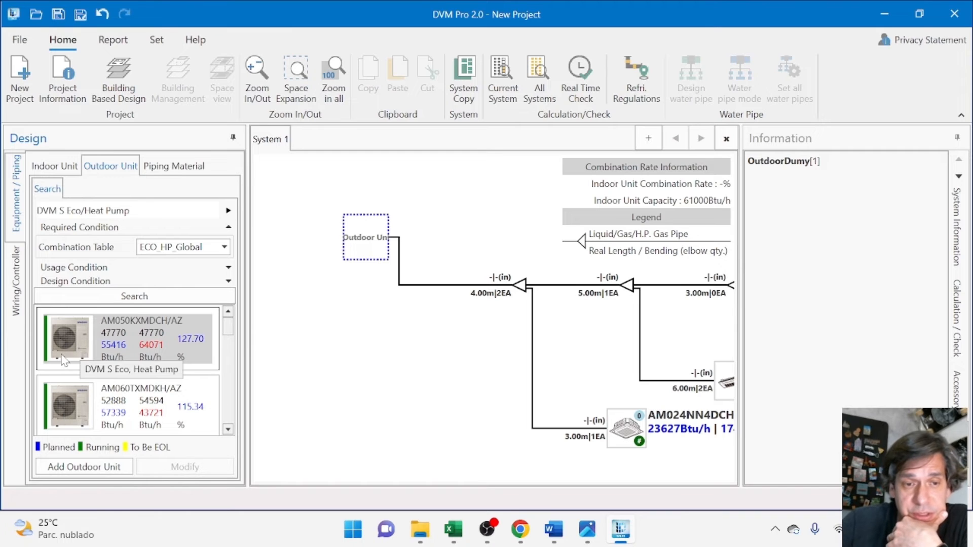
left_click_drag(64, 358, 378, 243)
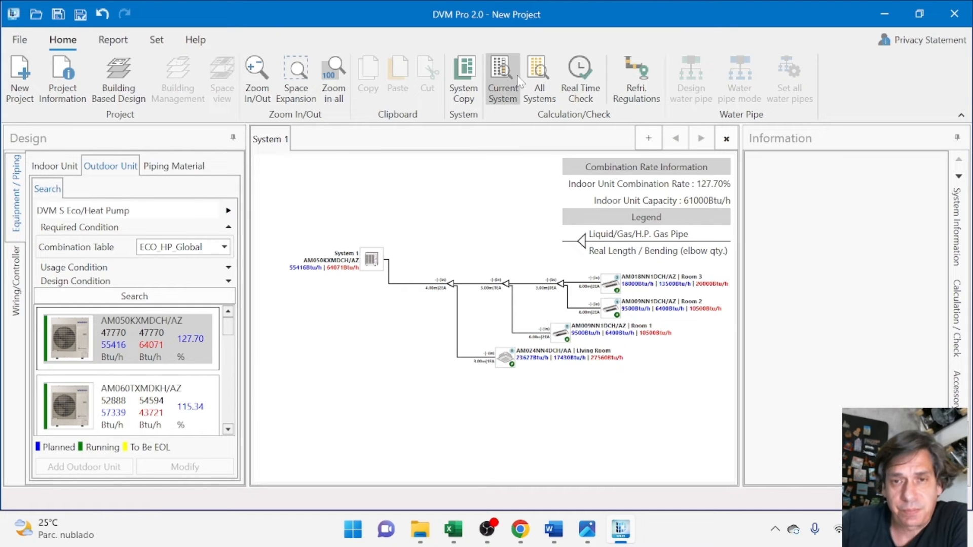
- Calculate all systems and review the Y-joint models, pipe diameters and calculation check messages
left_click(540, 76)
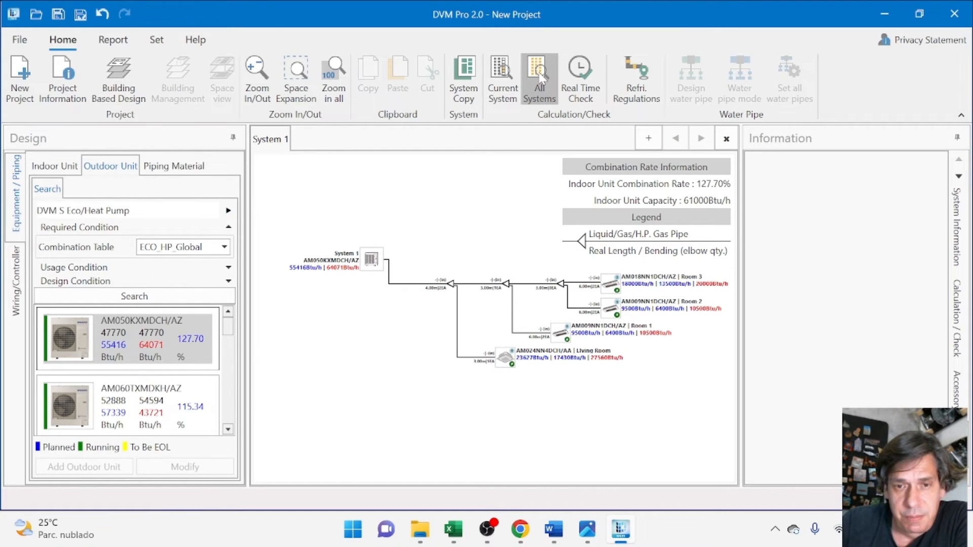
left_click_drag(545, 276, 498, 288)
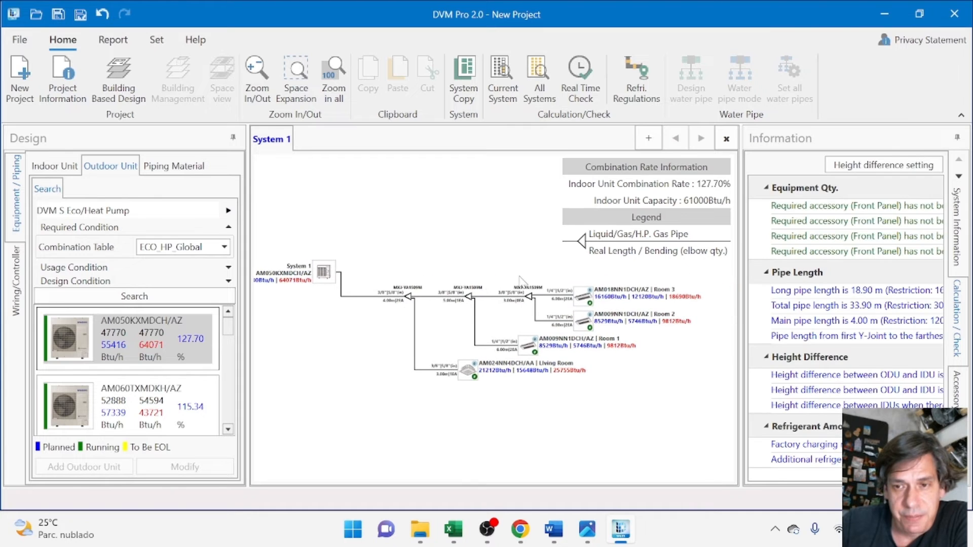
scroll(496, 344, "up", 5)
left_click_drag(397, 332, 426, 323)
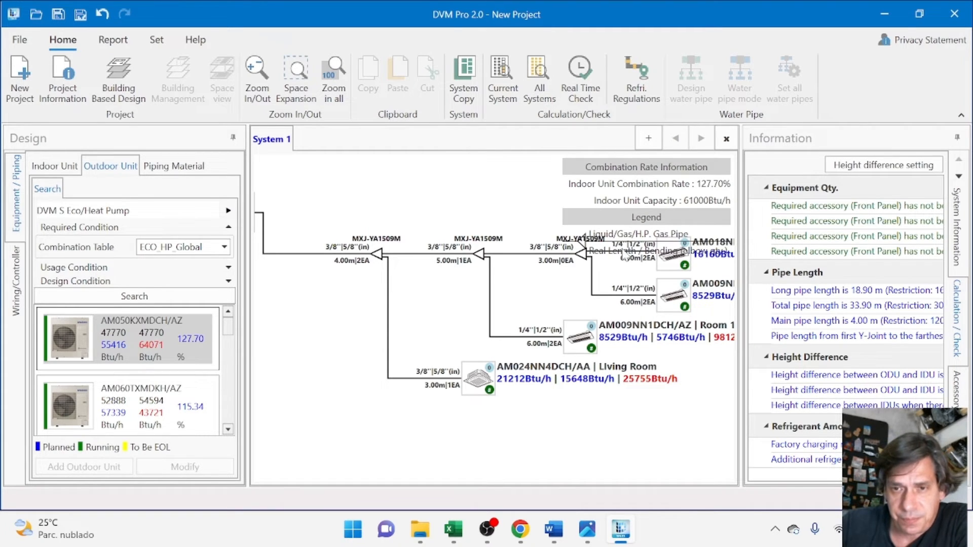
left_click_drag(560, 249, 450, 268)
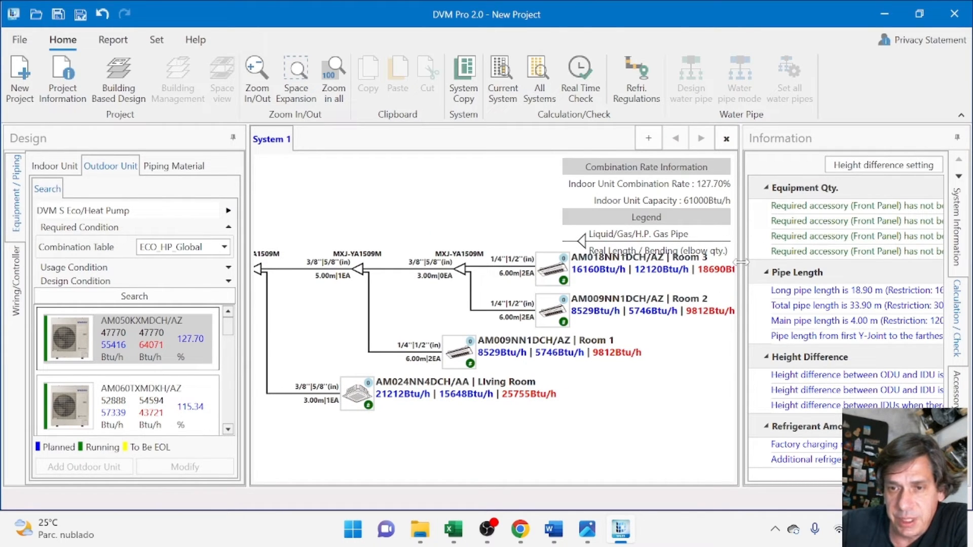
left_click_drag(741, 268, 626, 245)
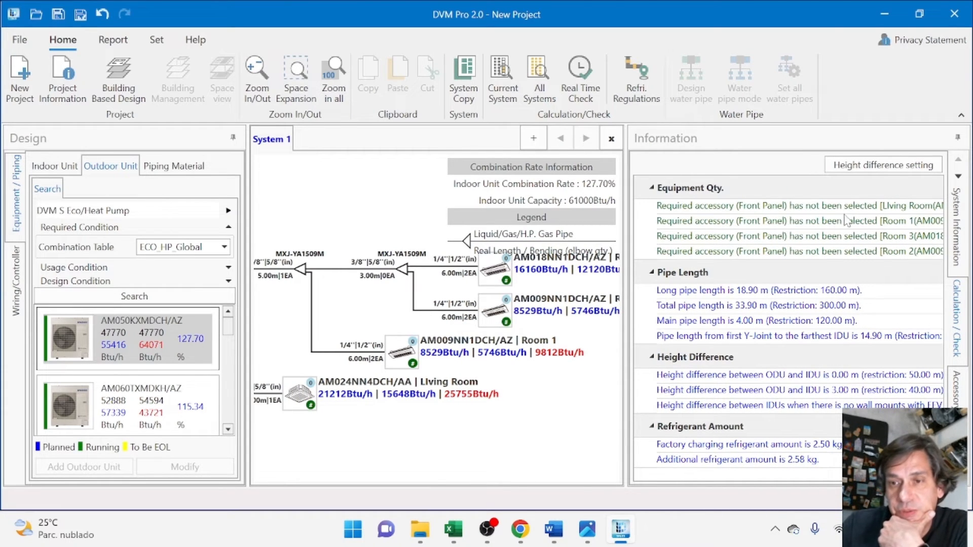
left_click_drag(627, 294, 787, 283)
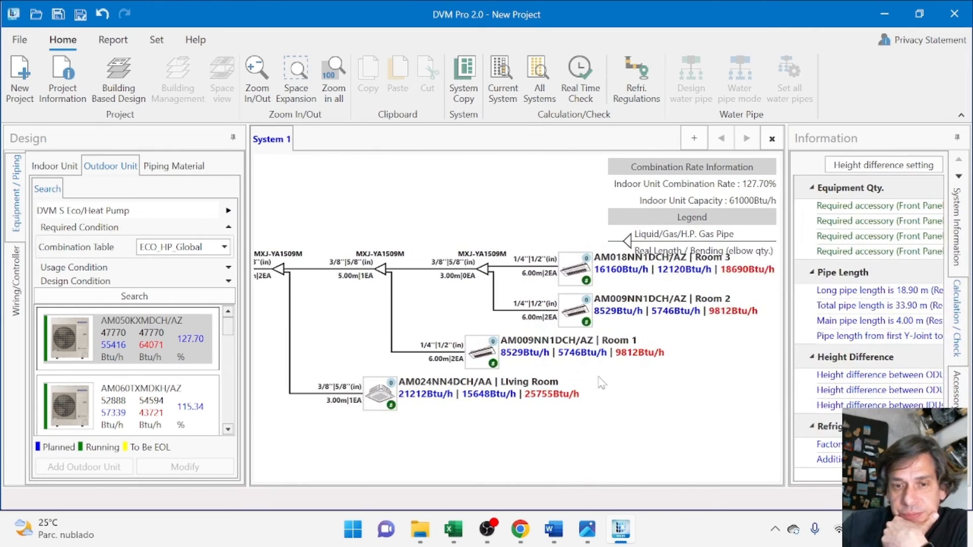
- Add the PC4NUFMAN front panel and AR-EH03E wireless remote controller accessories to the Living Room indoor unit
left_click_drag(512, 373, 584, 302)
scroll(424, 311, "up", 1)
left_click_drag(424, 312, 487, 314)
left_click(504, 338)
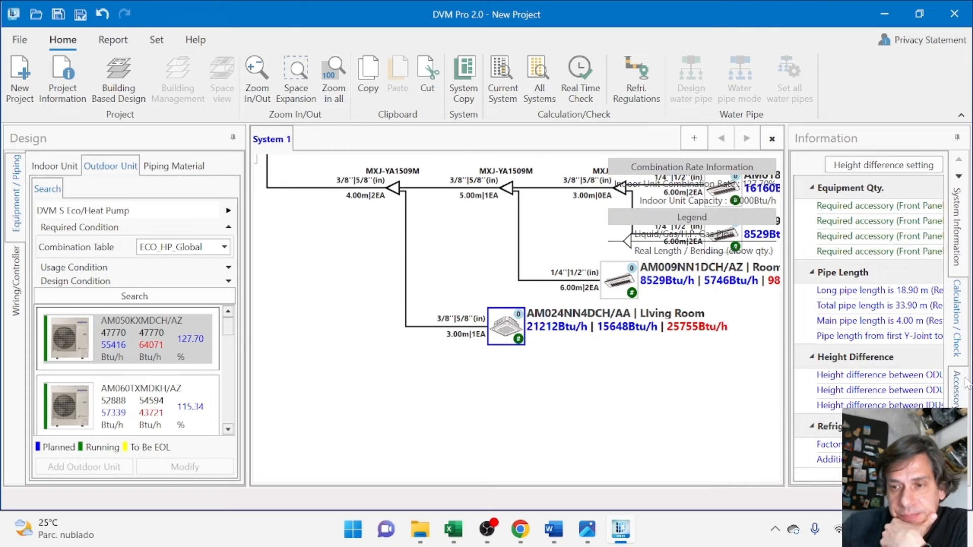
left_click(957, 398)
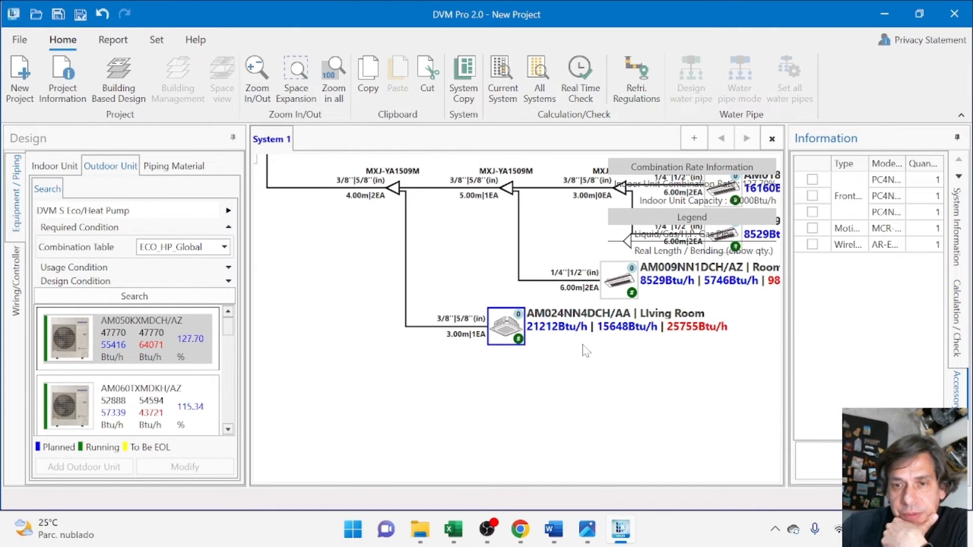
left_click_drag(787, 283, 658, 266)
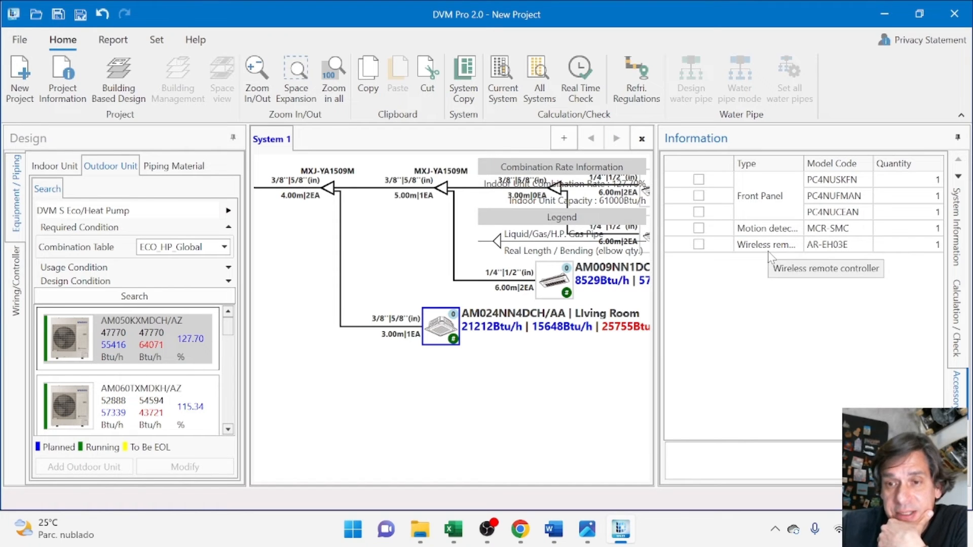
left_click(698, 196)
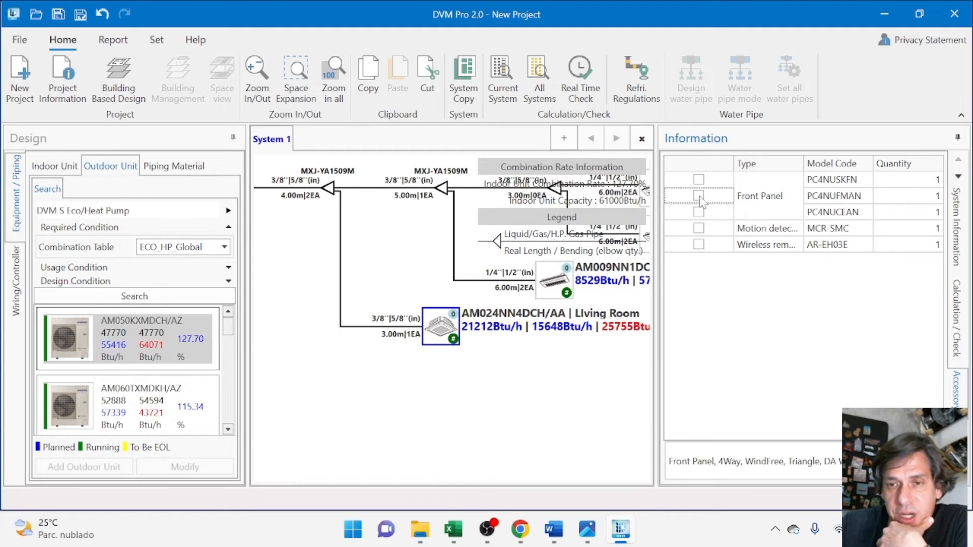
left_click(700, 245)
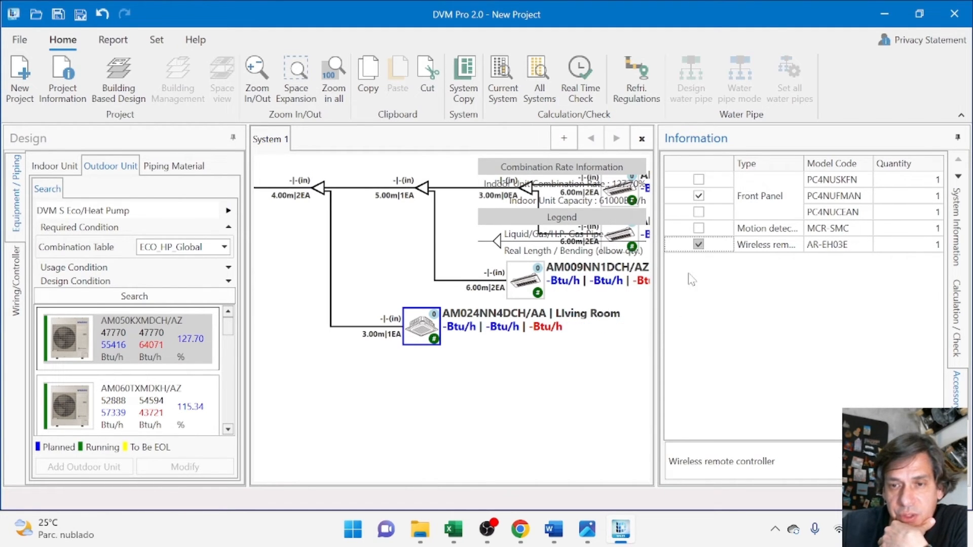
- Add the PC1NWFMAN front panel and AR-EH03E wireless remote controller to the Room 1 indoor unit
left_click(531, 292)
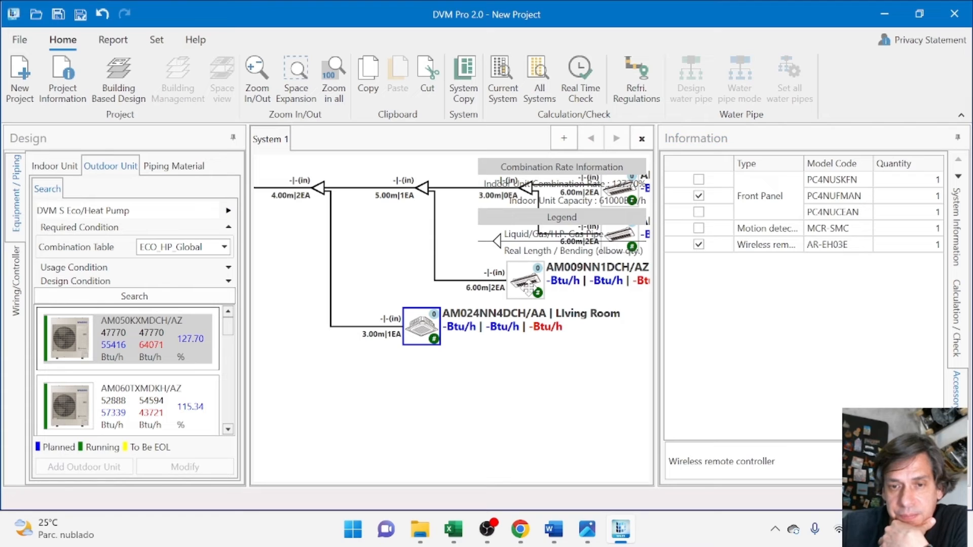
left_click(699, 181)
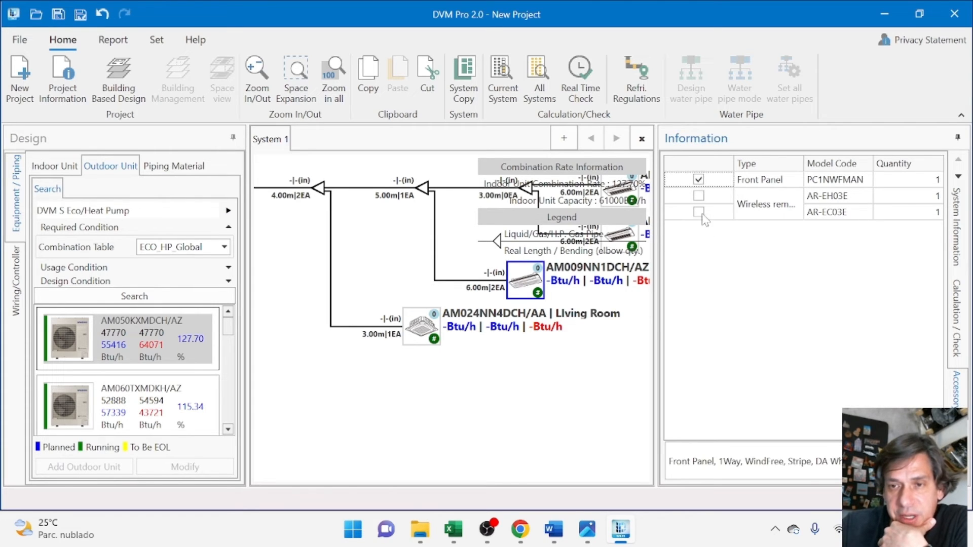
left_click(699, 197)
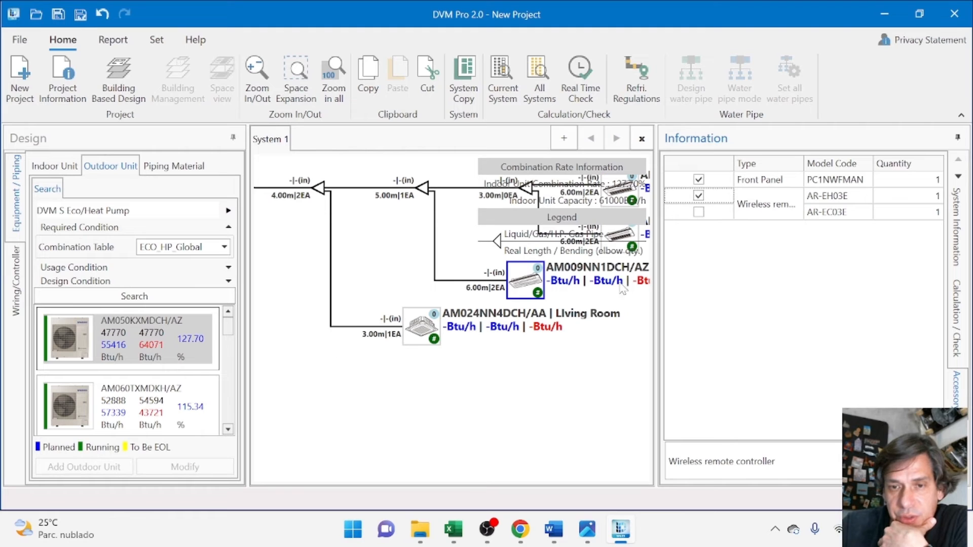
- Add the PC1NWFMAN front panel and AR-EH03E wireless remote controller to the Room 2 indoor unit
left_click_drag(577, 306, 439, 335)
scroll(439, 335, "up", 1)
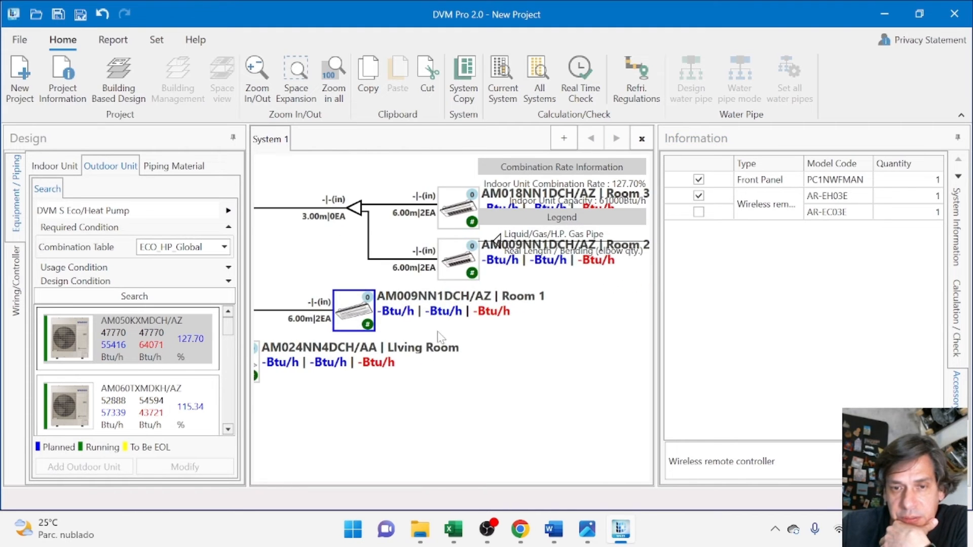
left_click(463, 273)
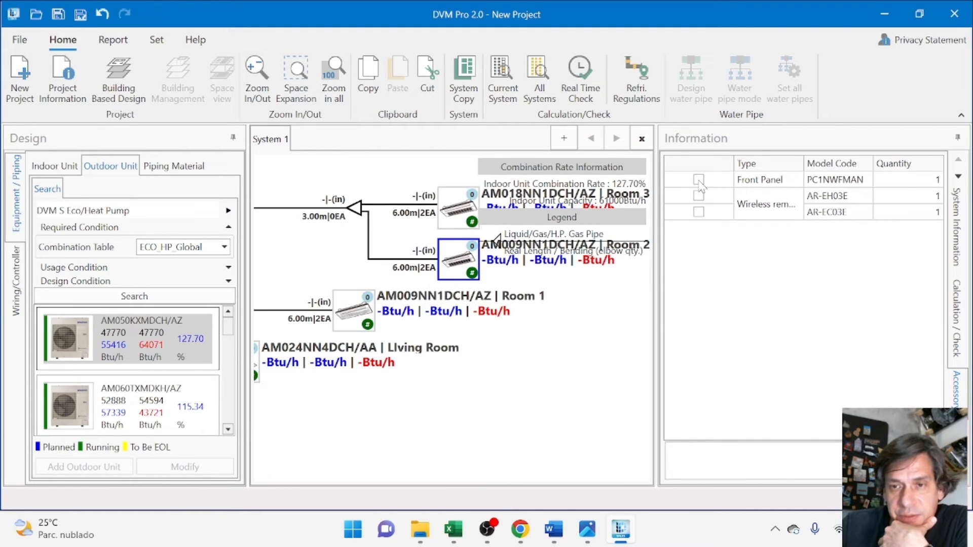
left_click(698, 180)
left_click(699, 196)
- Add the PC1BWFMAN front panel and AR-EH03E wireless remote controller to the Room 3 indoor unit
left_click_drag(601, 277, 520, 357)
left_click(385, 296)
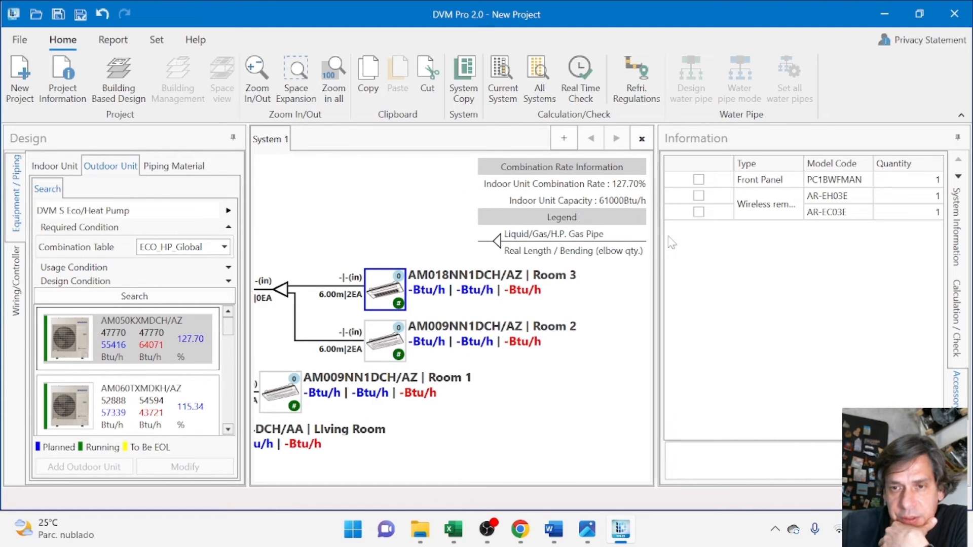
left_click(699, 180)
left_click(699, 197)
- Recalculate all systems with the selected accessories included
scroll(592, 306, "down", 1)
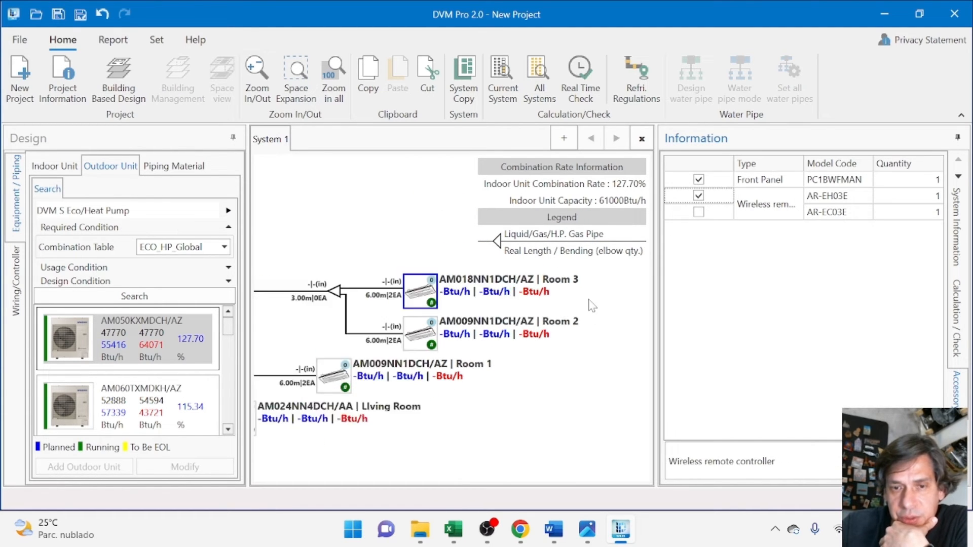
scroll(591, 306, "down", 1)
scroll(462, 256, "down", 1)
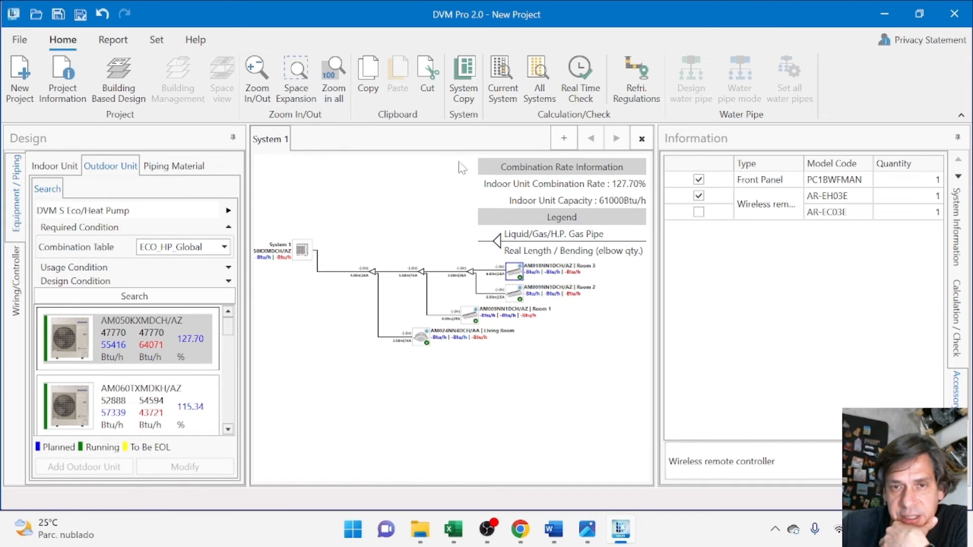
left_click(543, 87)
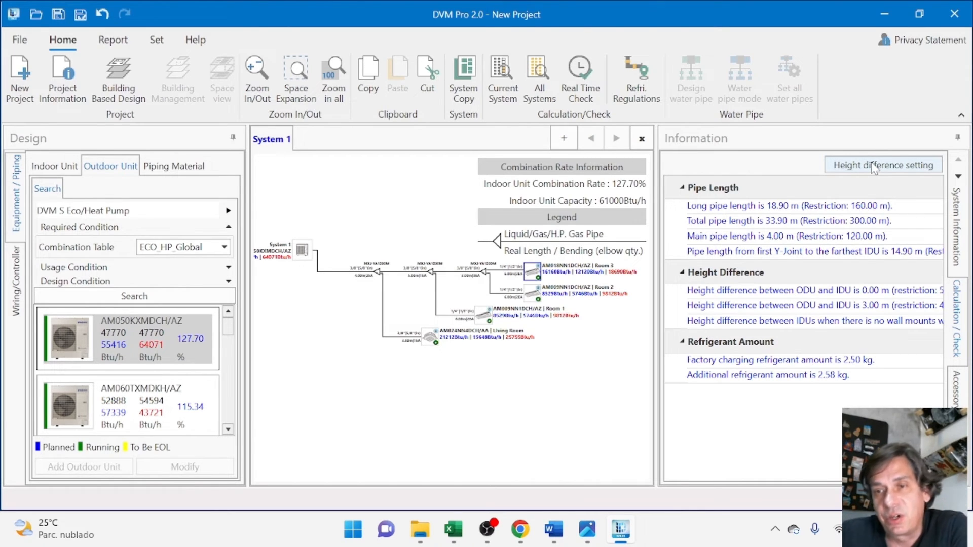
- Apply the height difference setting with the outdoor unit 3.00 m below the indoor units, and recalculate all systems
left_click(911, 166)
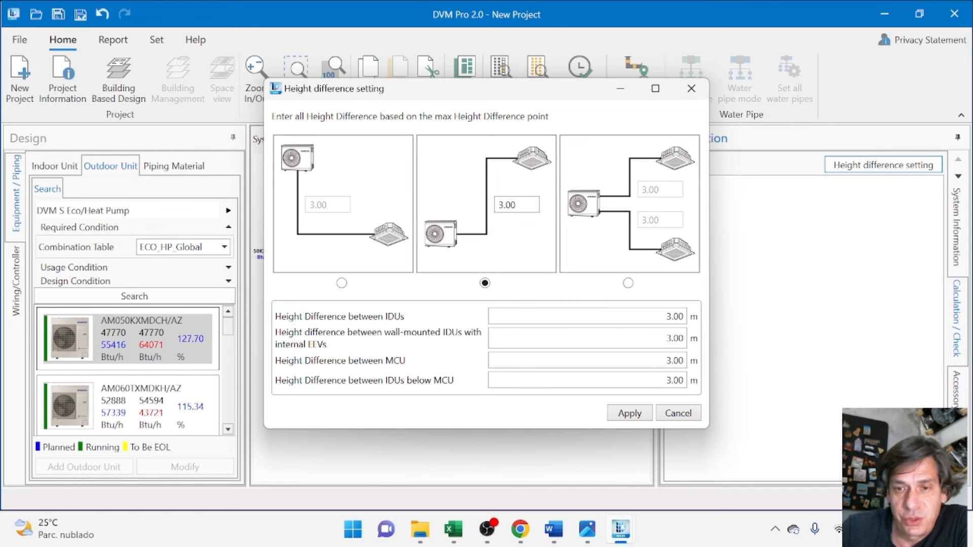
left_click(634, 416)
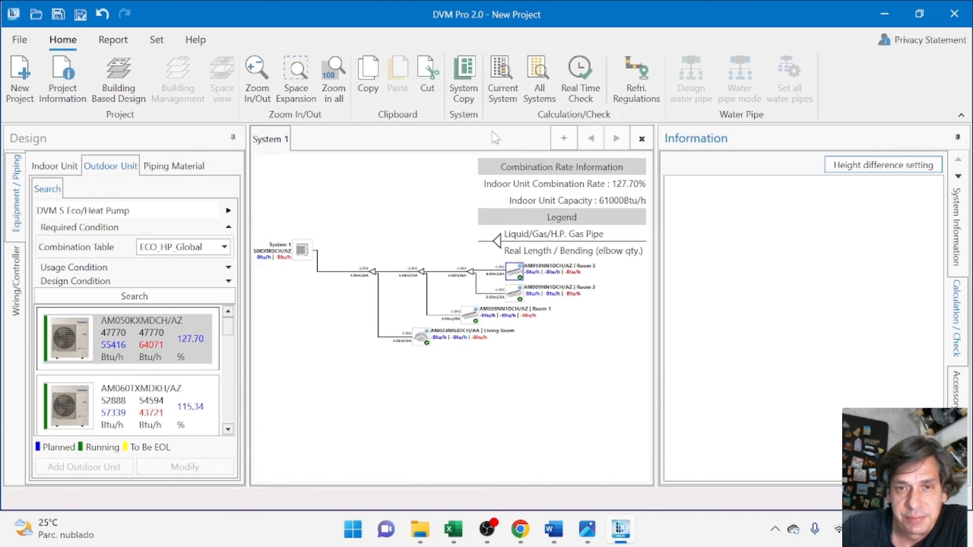
left_click(543, 92)
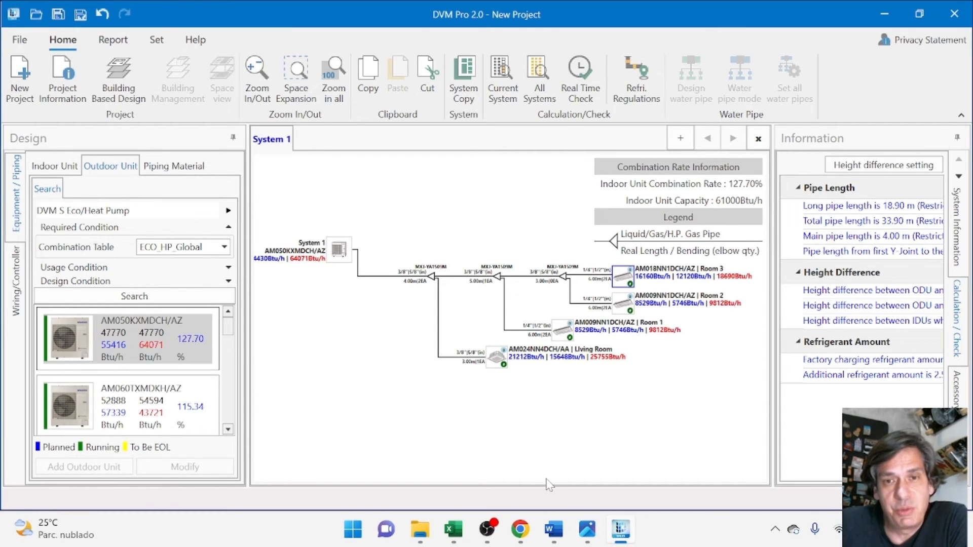
- Export the default basic report as a PDF named Tutorial in the VRF-Dezembro-22 folder
left_click(130, 44)
left_click(28, 67)
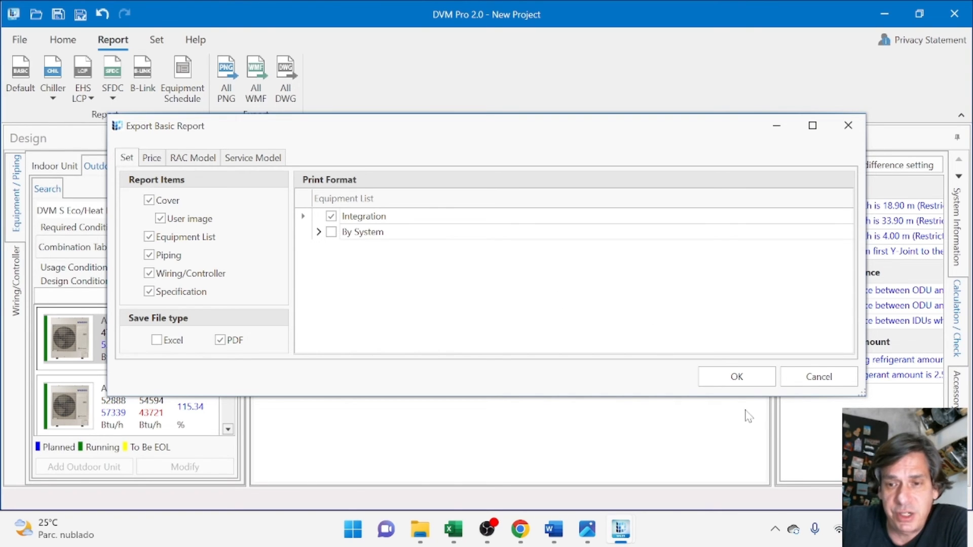
left_click(752, 383)
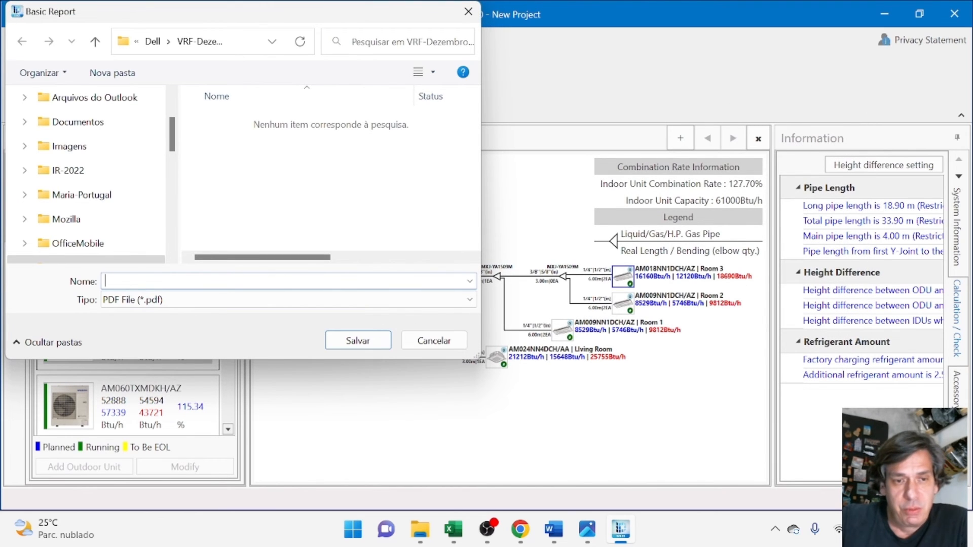
type("To")
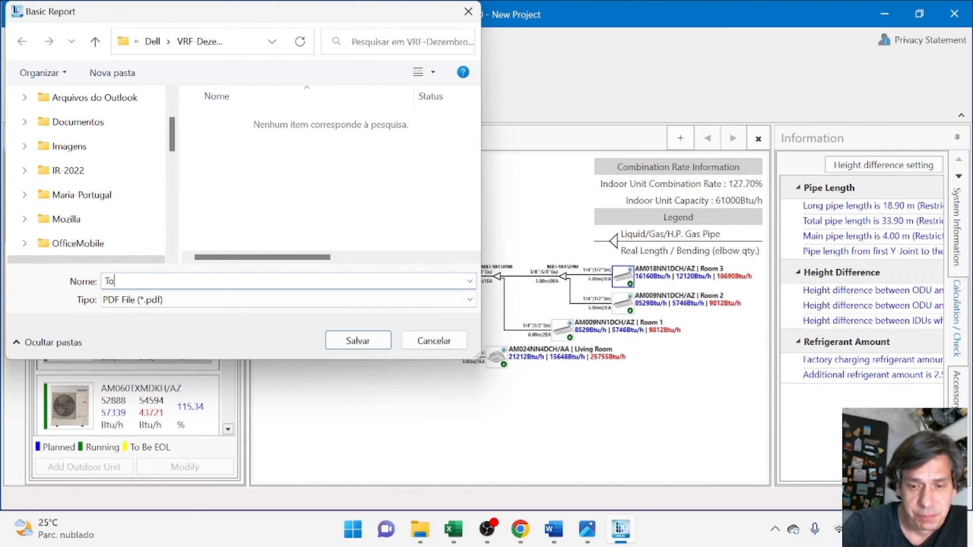
key("BackSpace")
type("utorial")
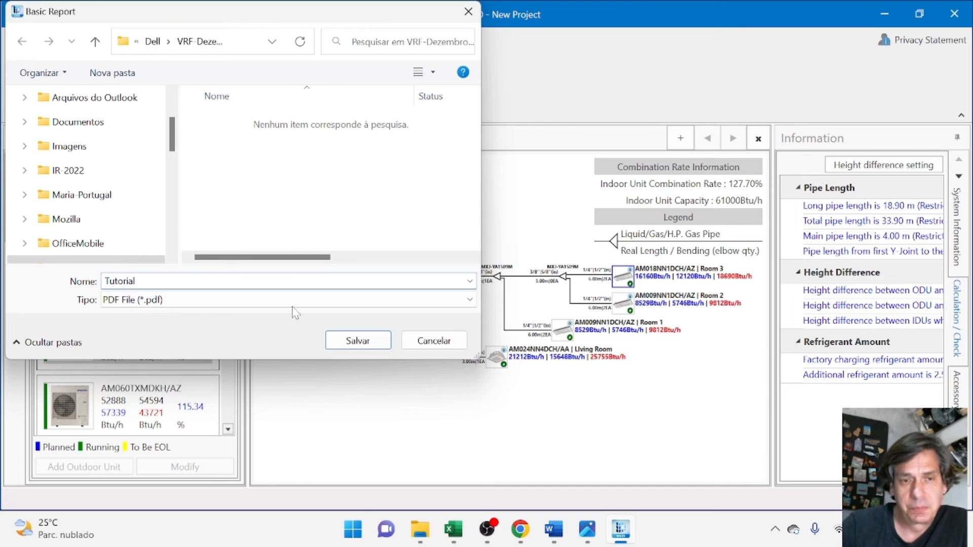
left_click(357, 340)
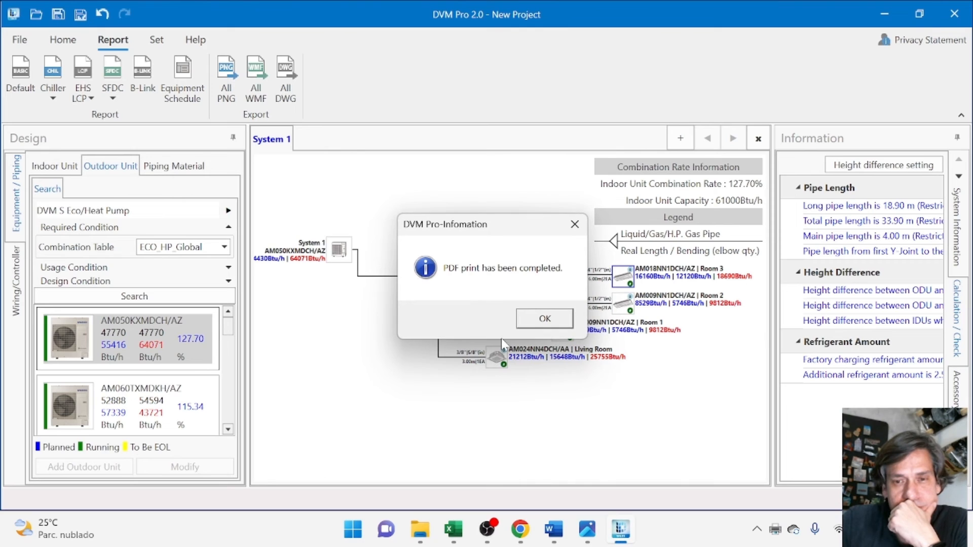
left_click(538, 325)
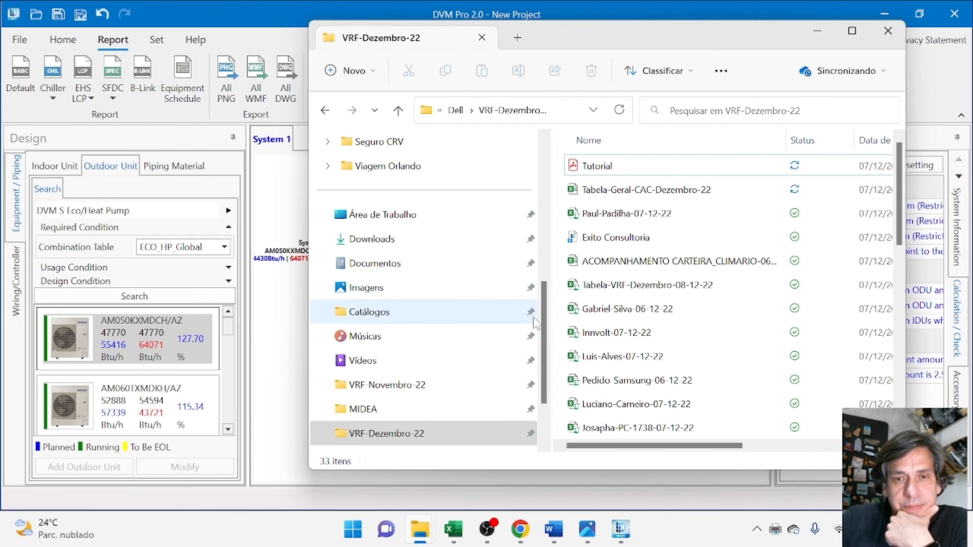
- Open the exported Tutorial PDF in Adobe Acrobat Reader and collapse the tools pane to widen the page view
left_click(608, 175)
double_click(606, 175)
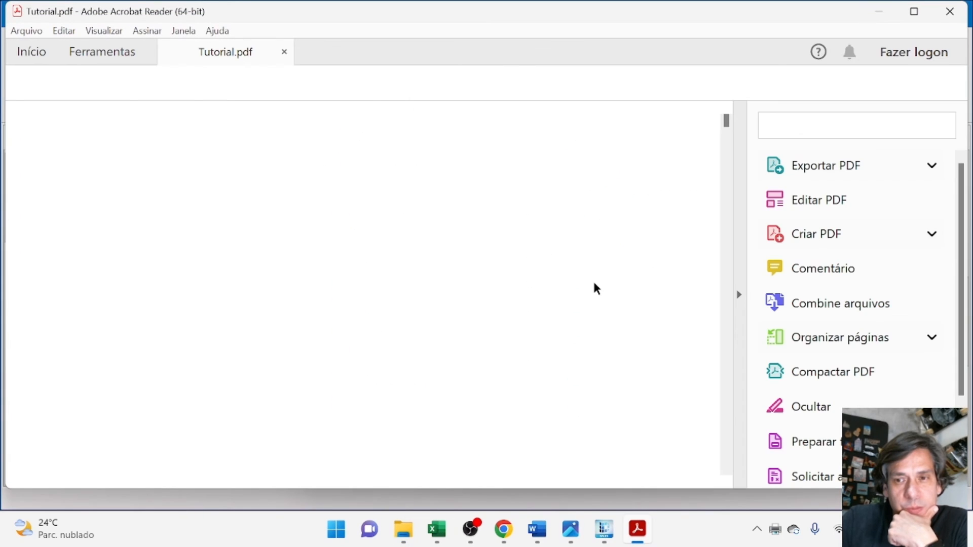
left_click(739, 294)
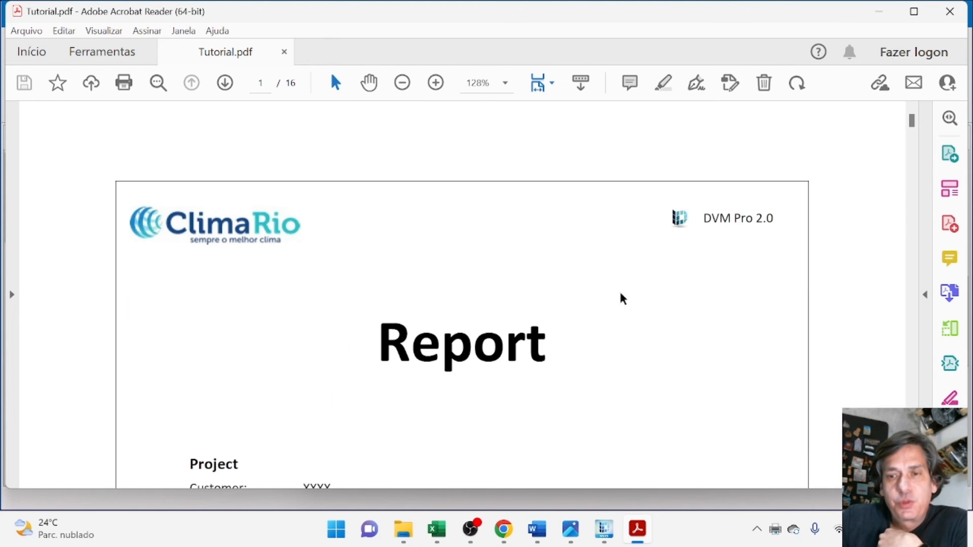
- Review the report's project details, abbreviation table, equipment list and refrigerant pipe quantities on pages 1 to 3
scroll(596, 293, "down", 5)
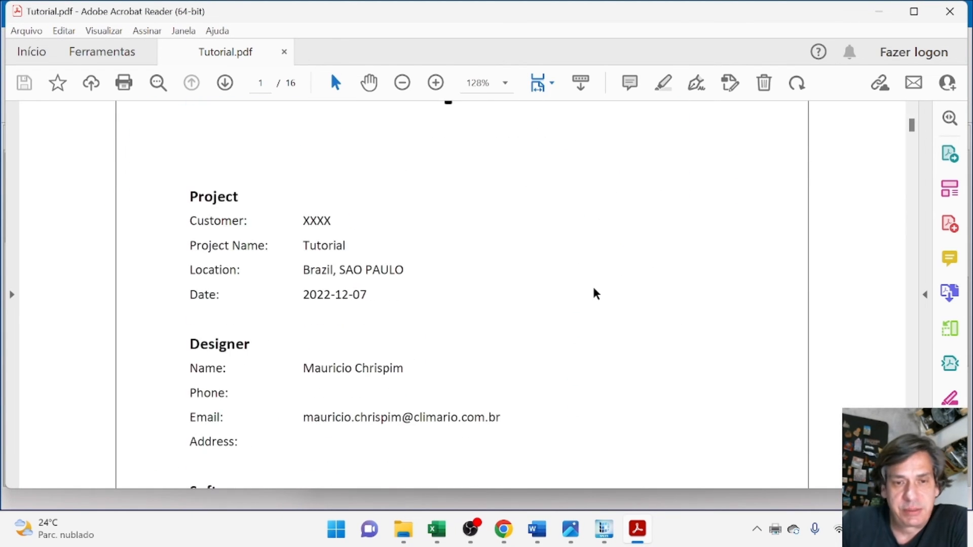
scroll(596, 294, "down", 6)
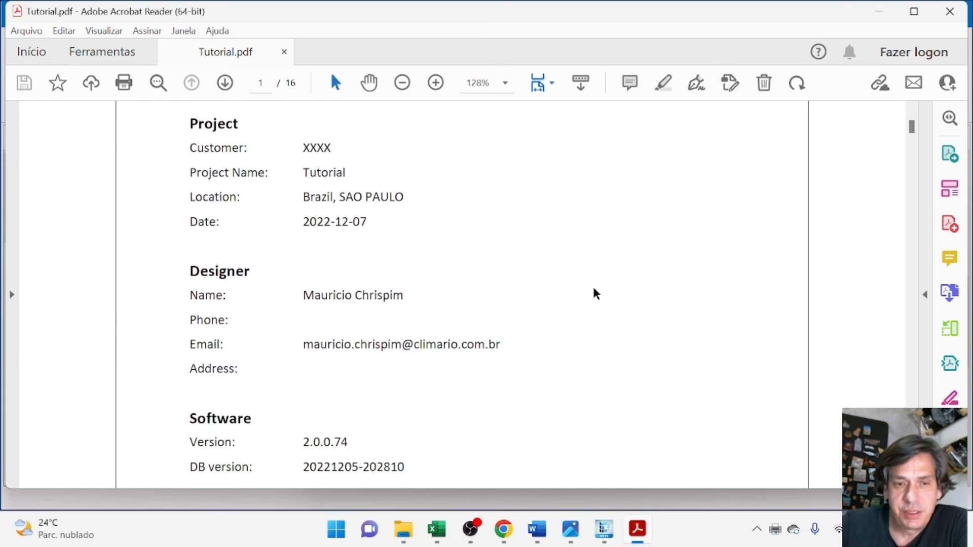
scroll(596, 293, "down", 12)
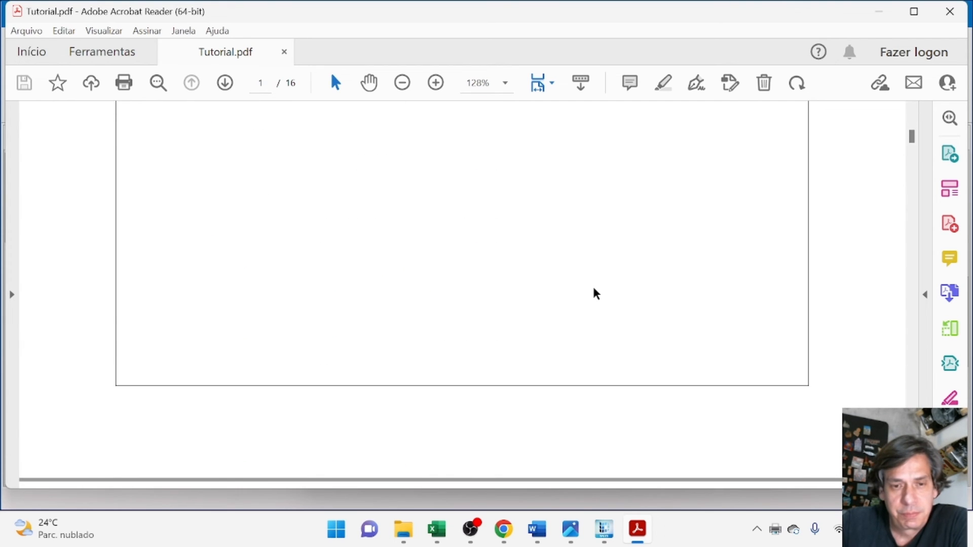
scroll(596, 294, "down", 20)
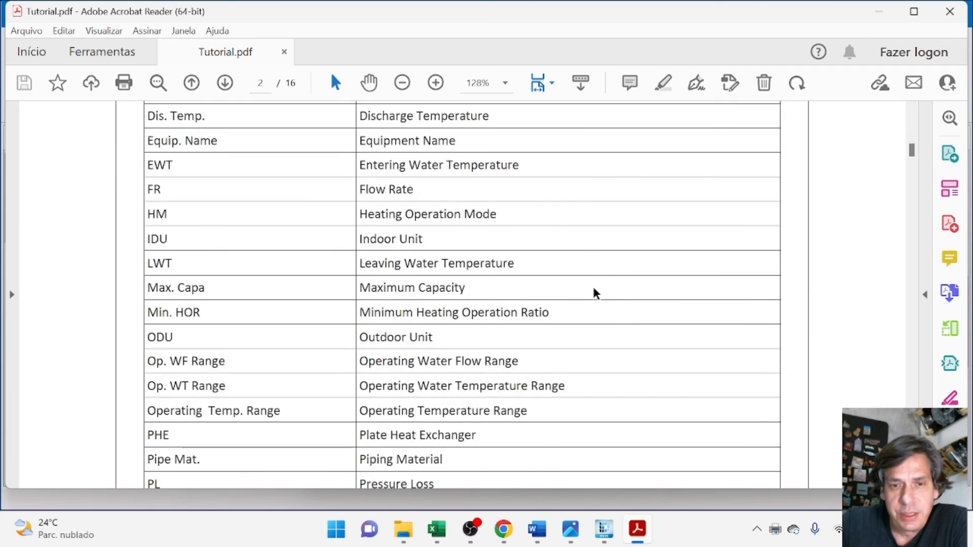
scroll(596, 294, "down", 5)
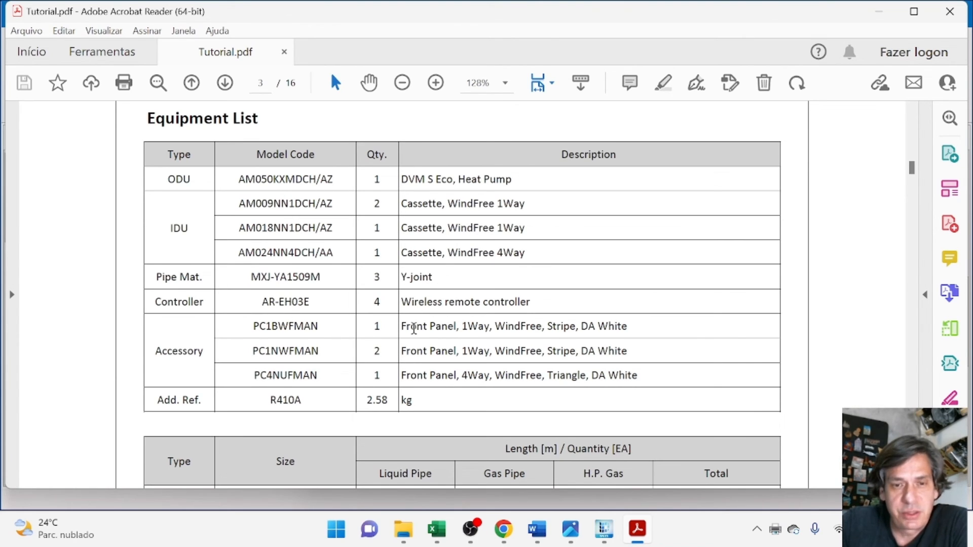
scroll(414, 329, "down", 3)
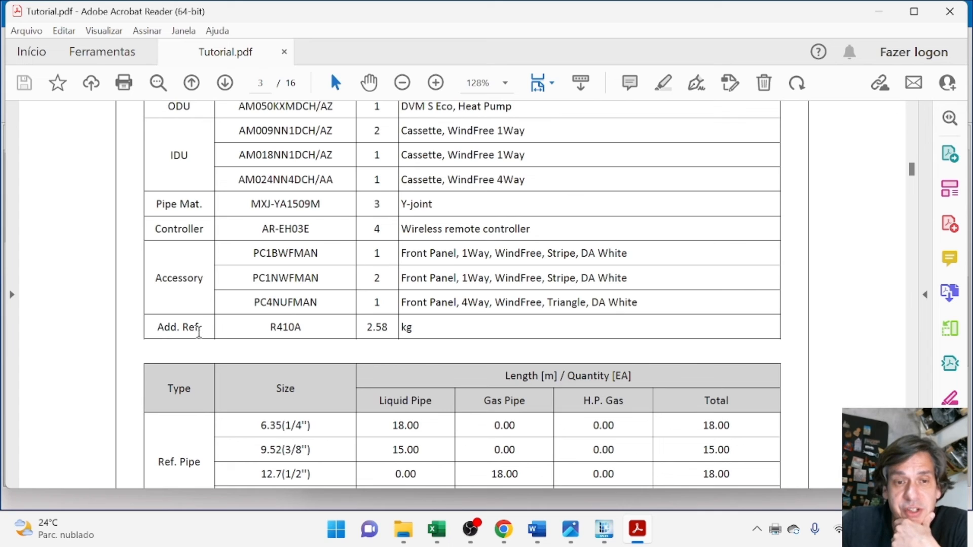
scroll(434, 348, "down", 5)
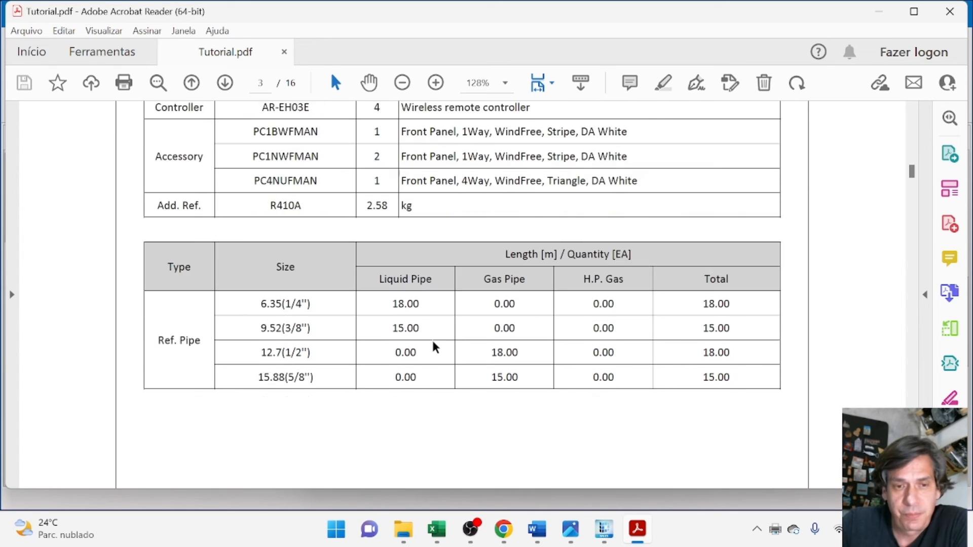
scroll(435, 347, "down", 1)
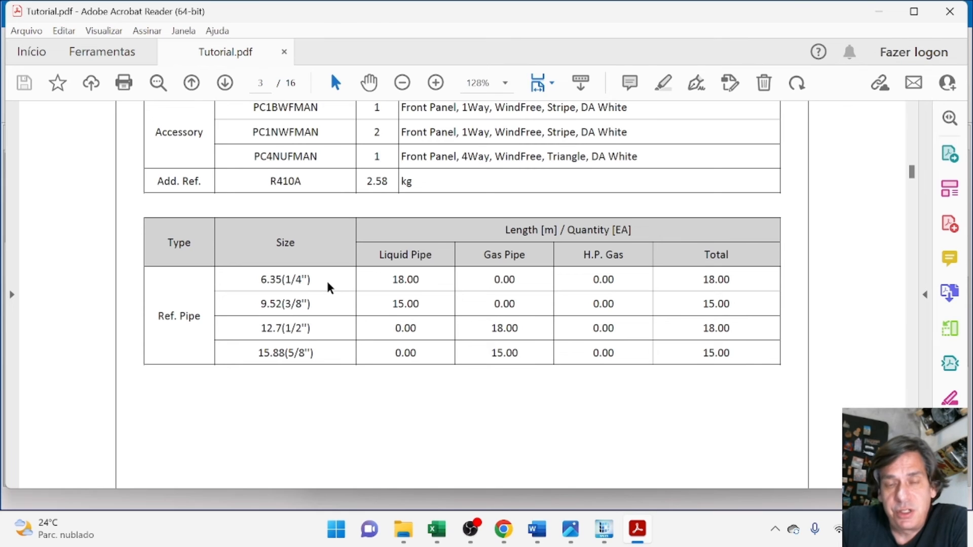
scroll(395, 314, "down", 7)
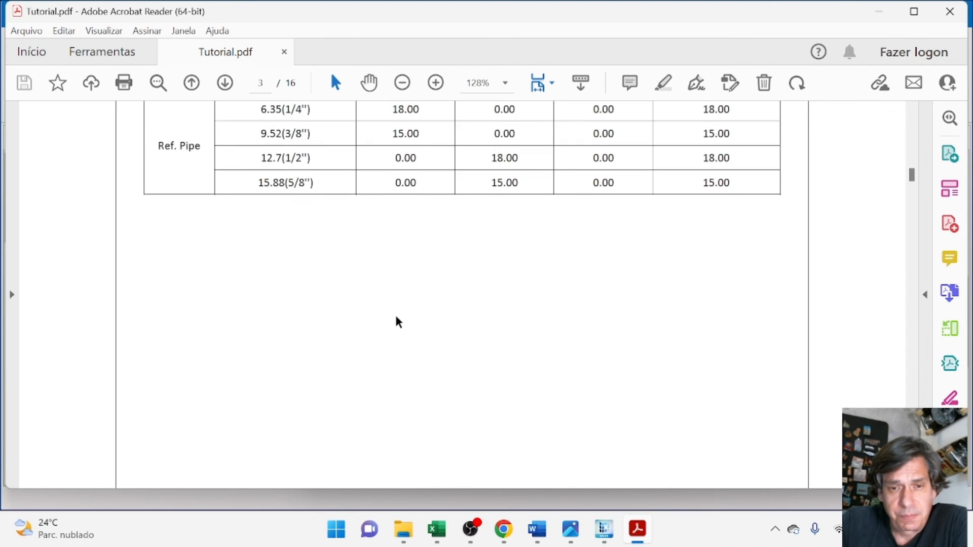
- Examine System 1's design conditions, outdoor and indoor unit capacities, accessories and combination ratio in the Piping section
scroll(398, 322, "down", 20)
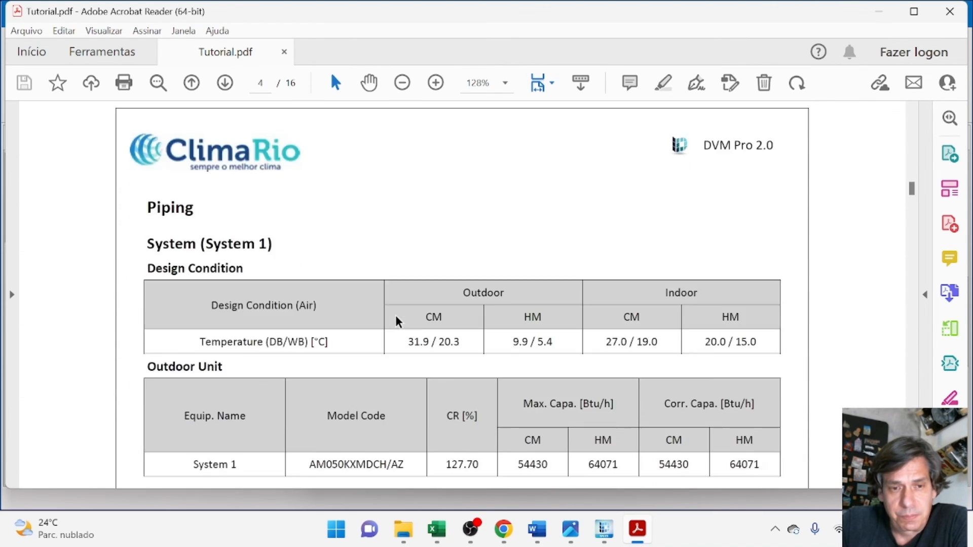
scroll(397, 321, "down", 3)
scroll(460, 252, "up", 1)
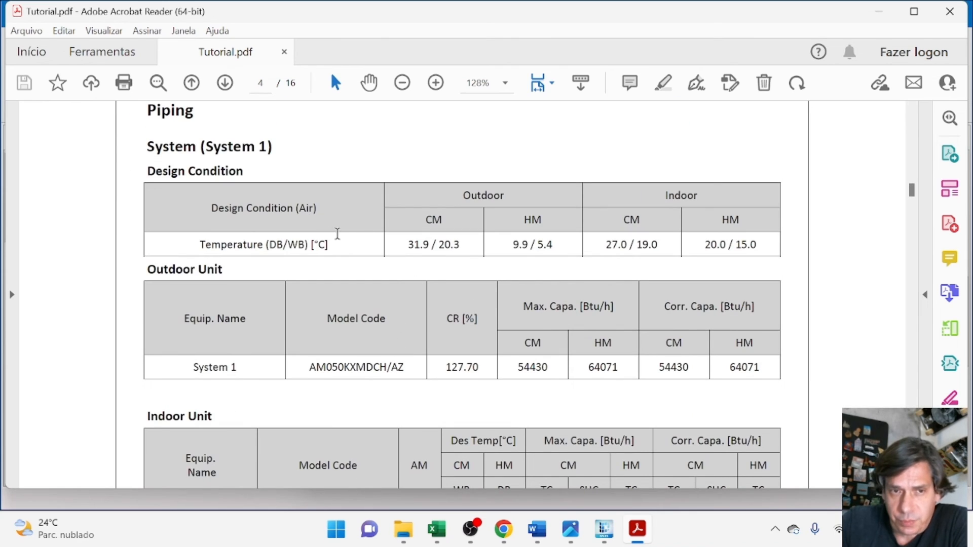
scroll(446, 256, "down", 5)
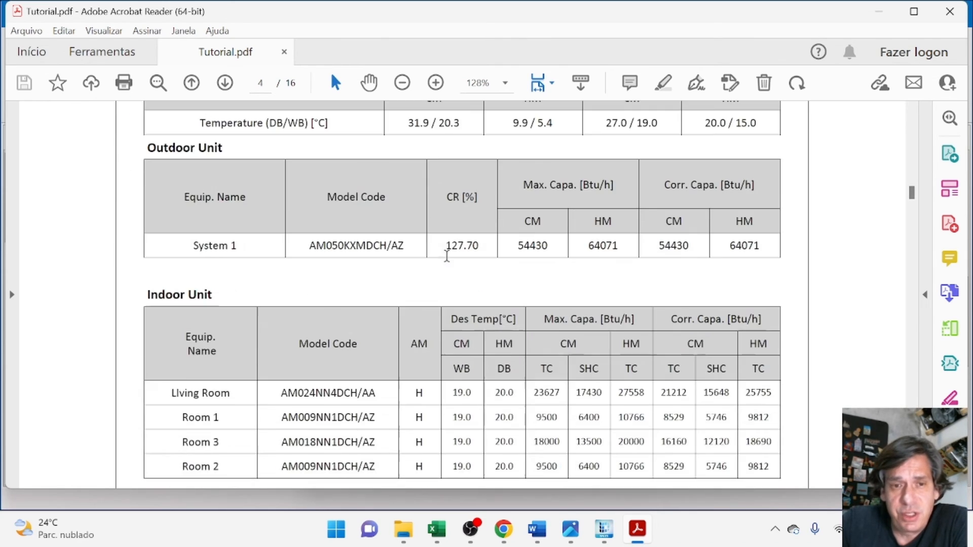
scroll(446, 256, "down", 15)
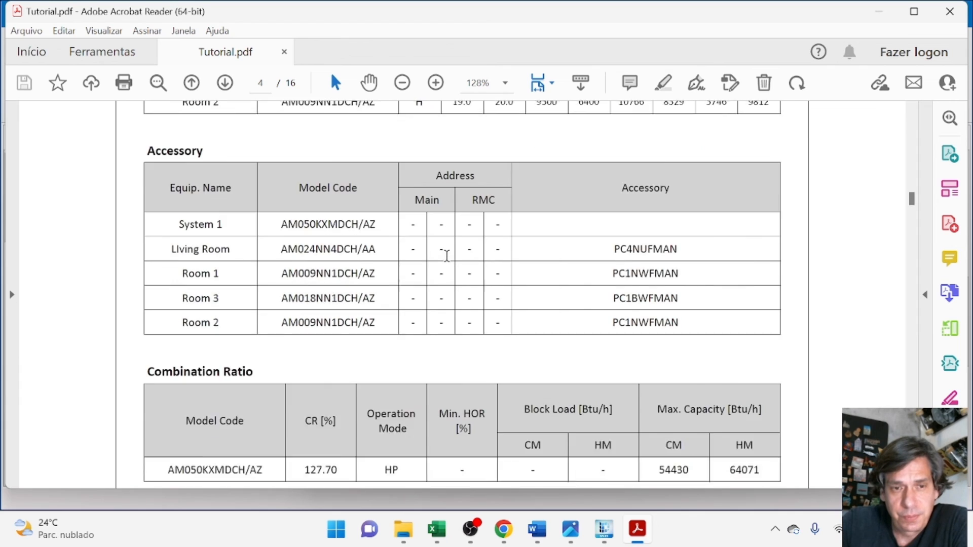
- Check System 1's pipe length and height restrictions, refrigerant amounts and piping diagram on pages 5 and 6
scroll(446, 255, "down", 20)
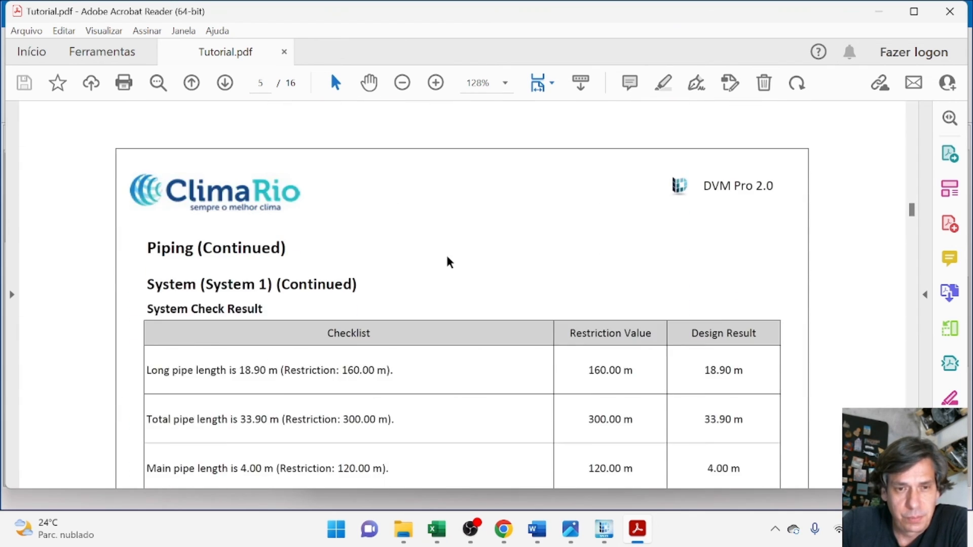
scroll(448, 261, "down", 8)
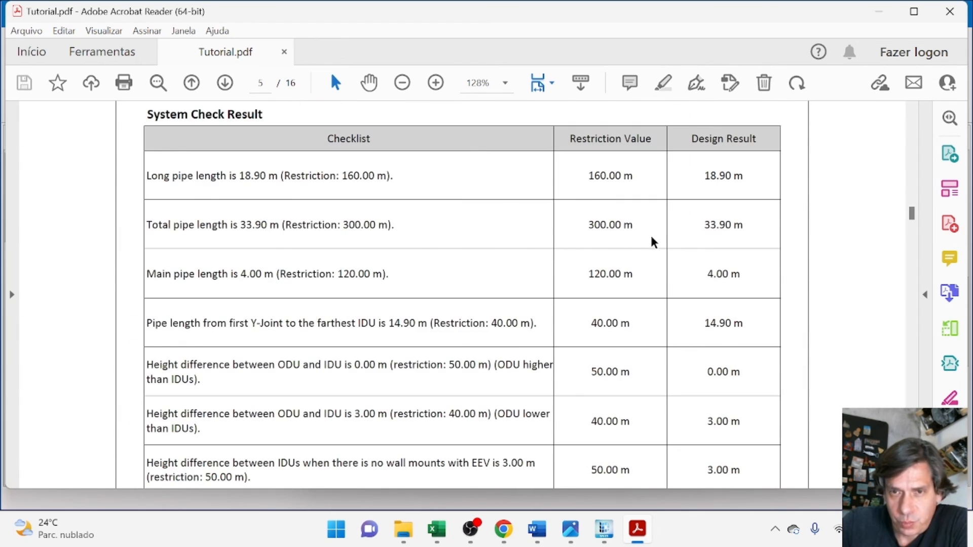
scroll(638, 233, "down", 2)
scroll(640, 235, "up", 1)
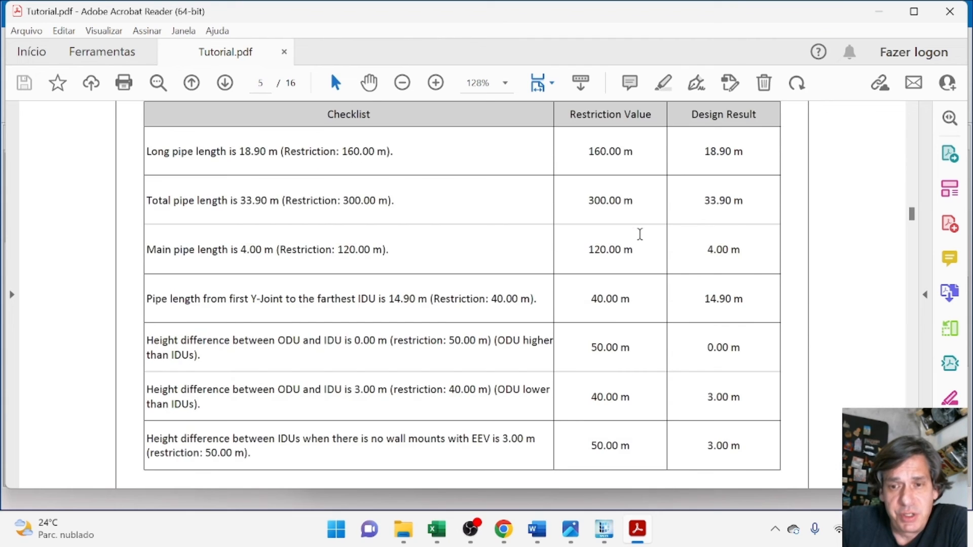
scroll(640, 234, "down", 10)
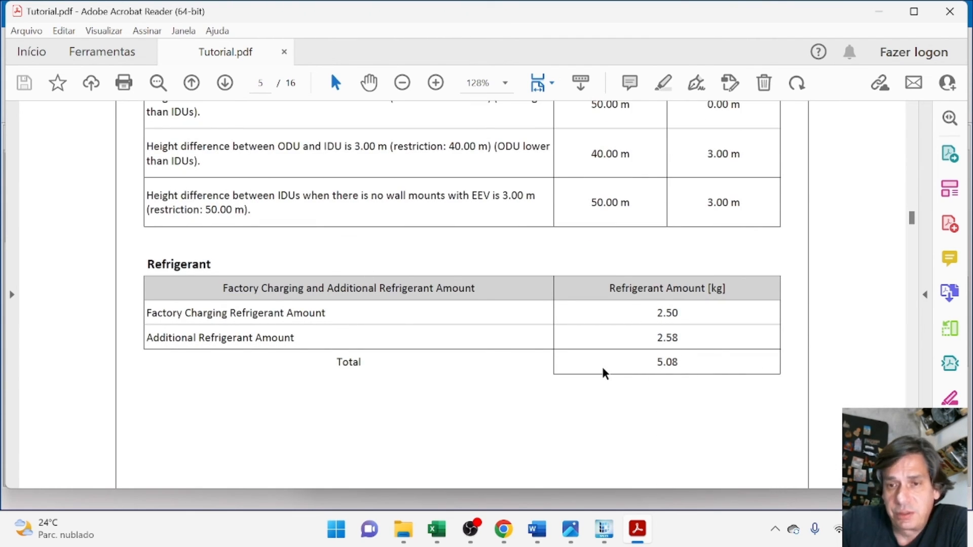
scroll(603, 374, "down", 20)
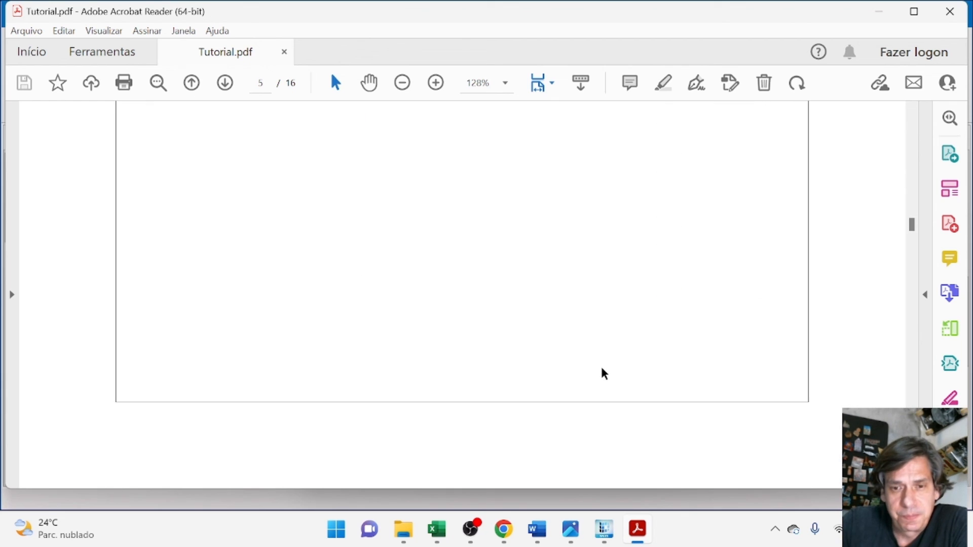
scroll(603, 373, "down", 10)
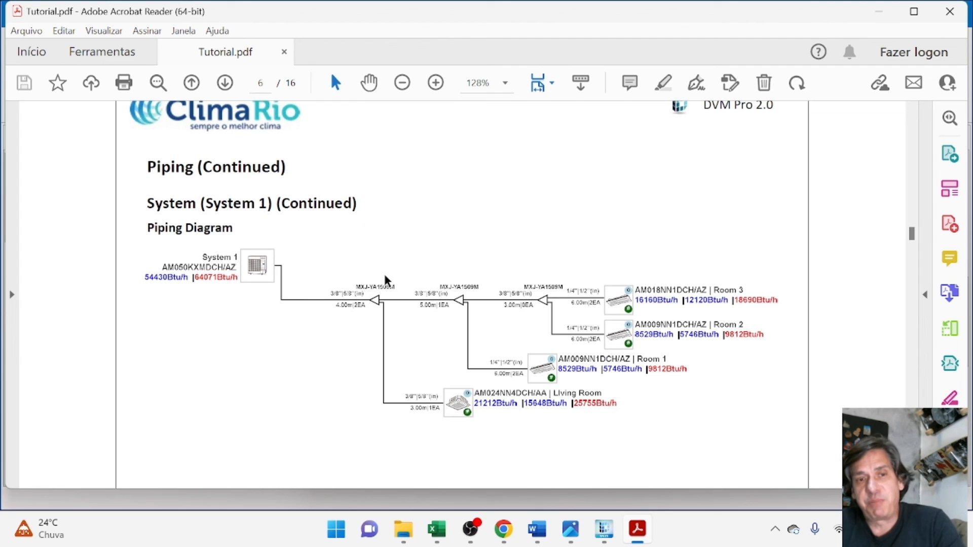
scroll(420, 325, "down", 12)
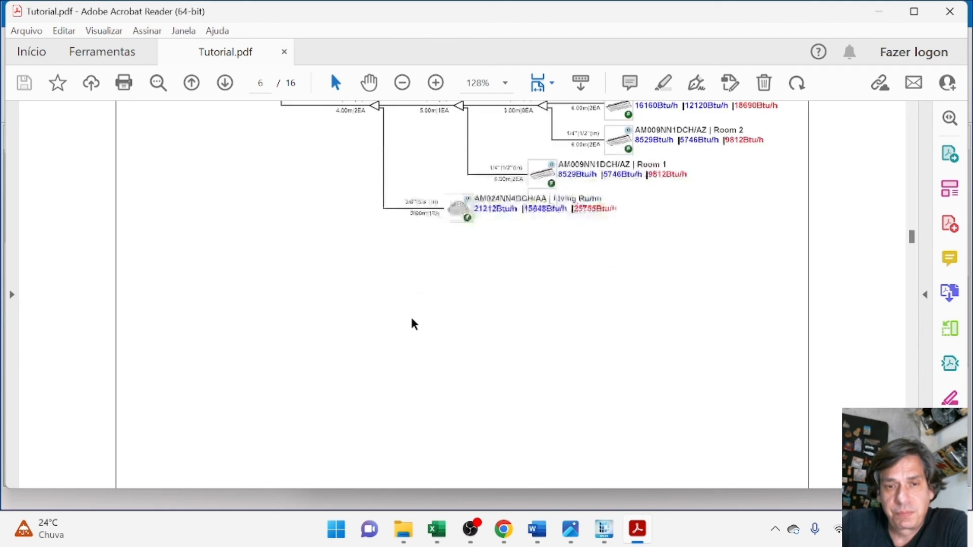
- Examine the wiring and controller diagrams, including the circuit breakers and unit communication lines, on pages 7 to 9
scroll(412, 320, "down", 20)
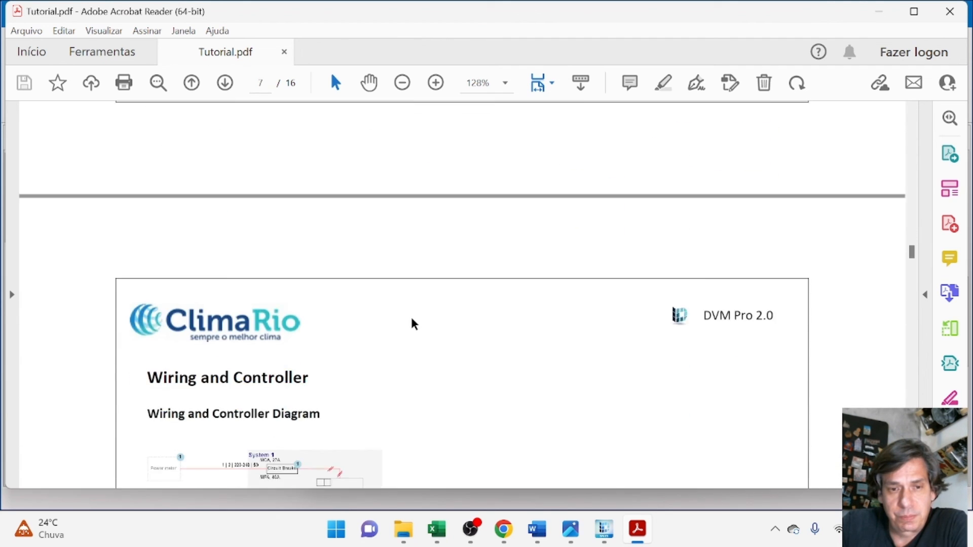
scroll(354, 294, "down", 1)
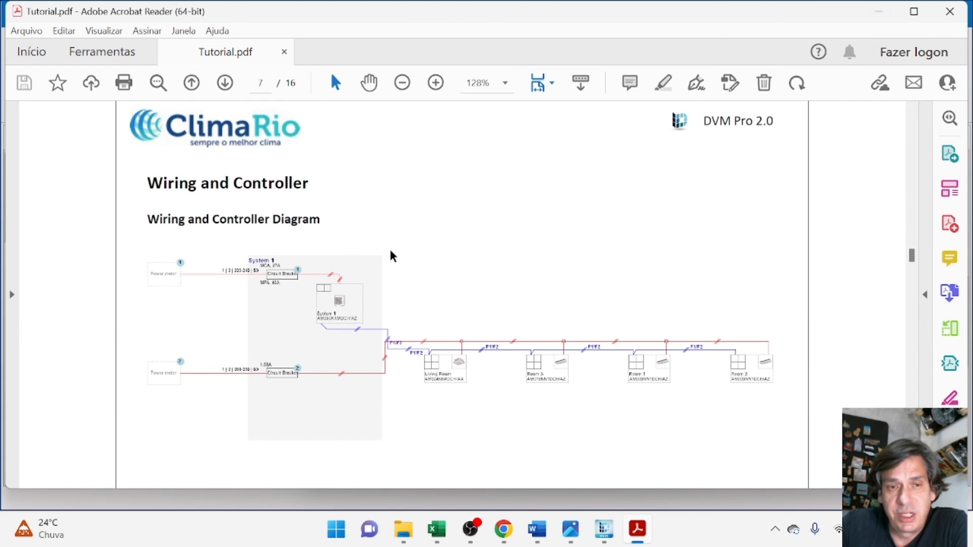
scroll(392, 256, "down", 3)
scroll(393, 256, "down", 20)
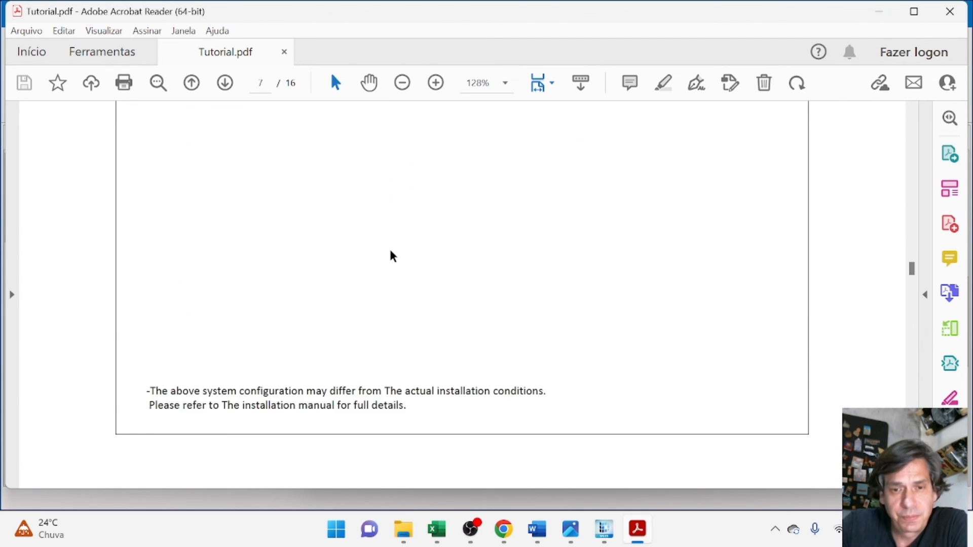
scroll(392, 256, "down", 10)
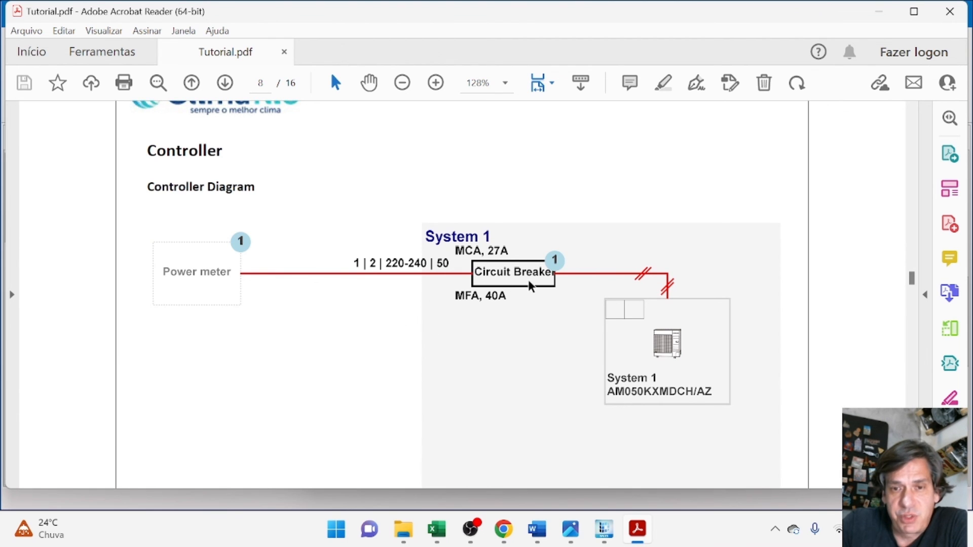
scroll(523, 302, "down", 8)
scroll(524, 298, "up", 4)
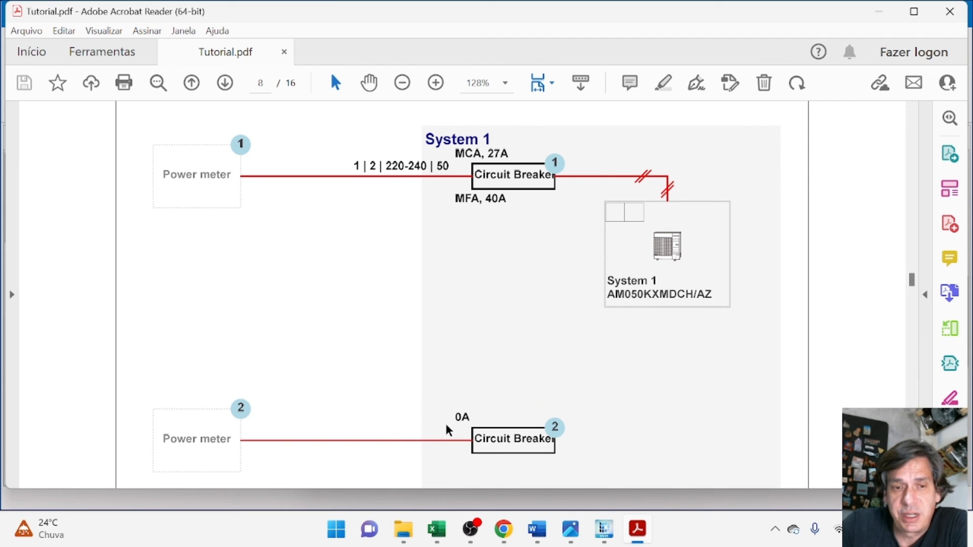
scroll(484, 431, "down", 20)
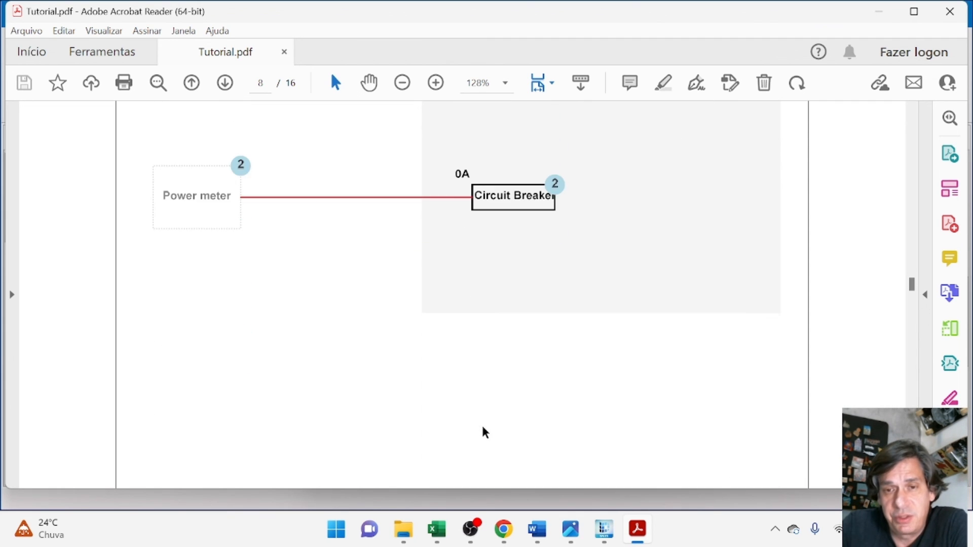
scroll(484, 432, "down", 15)
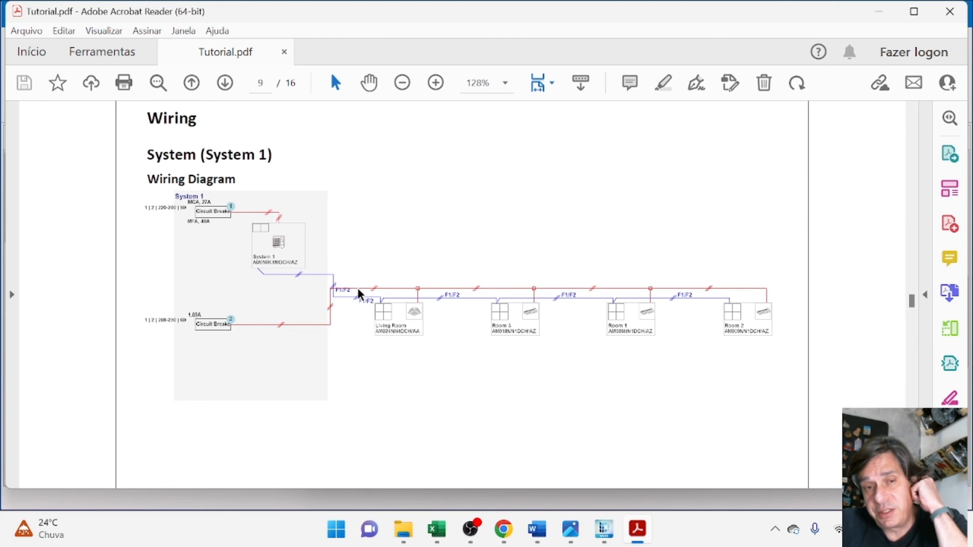
scroll(360, 294, "down", 5)
scroll(360, 295, "down", 15)
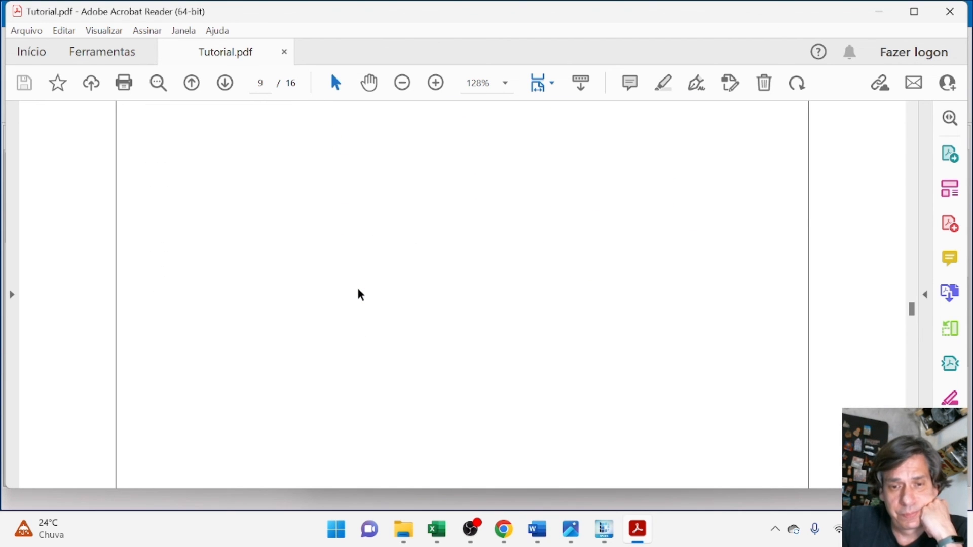
- Review the outdoor unit's product specification, from power supply and capacity to dimensions and operating temperature range
scroll(359, 294, "down", 10)
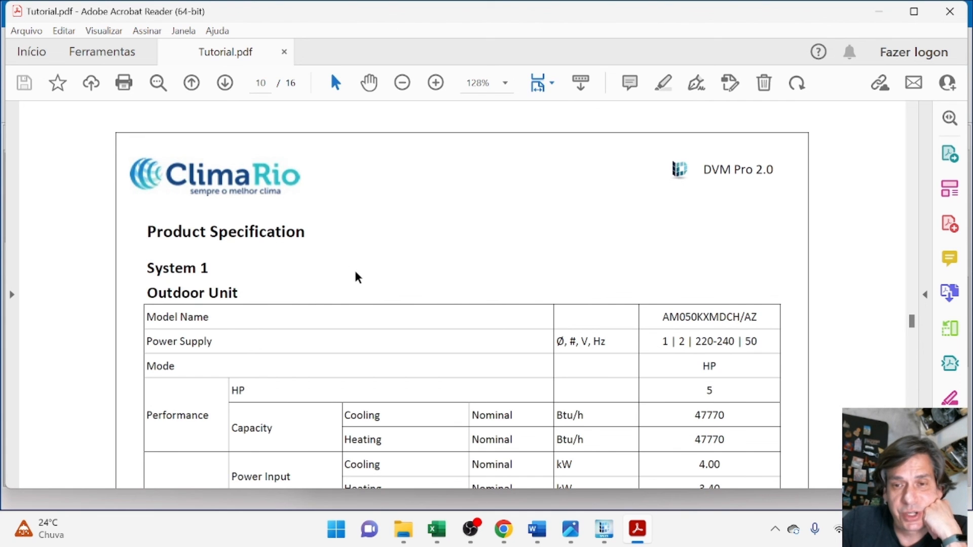
scroll(357, 277, "down", 3)
scroll(358, 277, "down", 20)
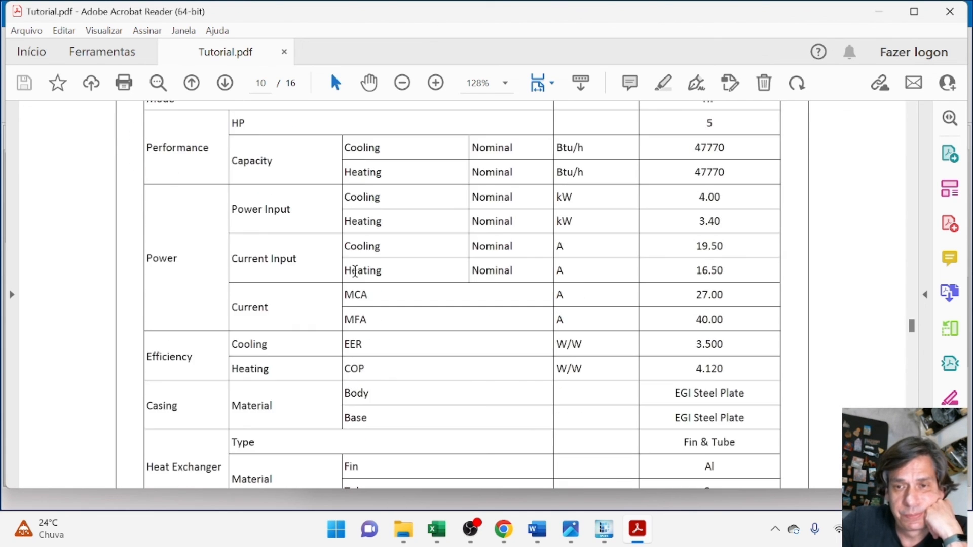
scroll(357, 276, "down", 15)
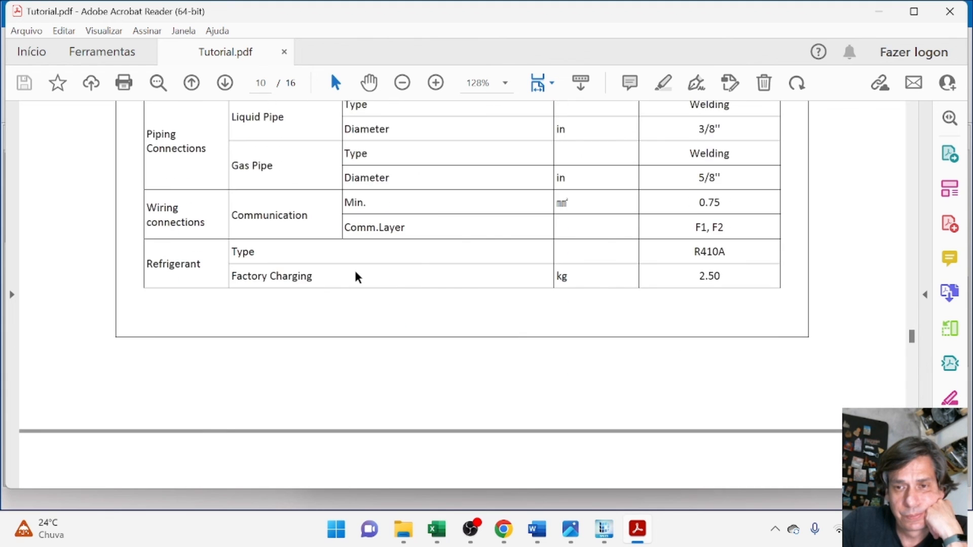
scroll(358, 276, "down", 18)
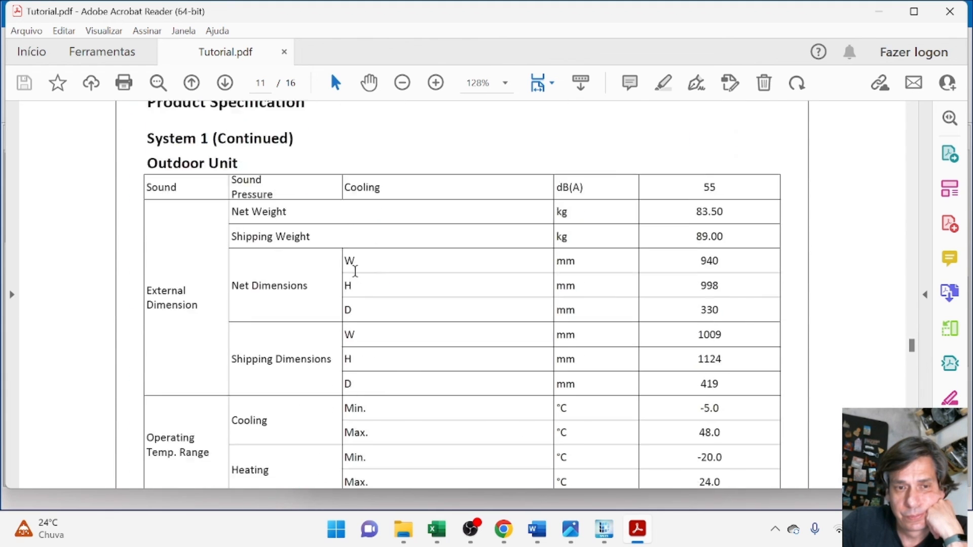
scroll(357, 276, "down", 15)
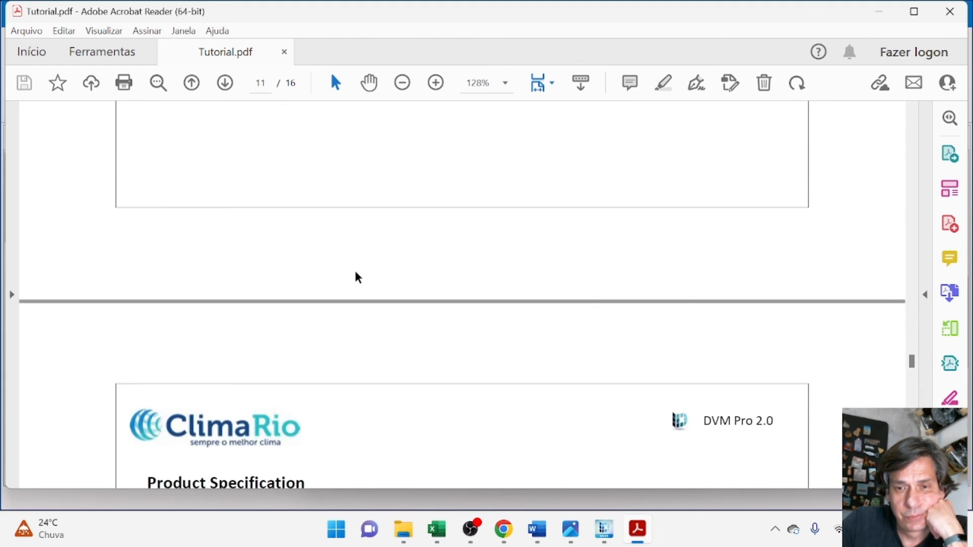
- Review the indoor units' product specifications, covering fan, piping connections, sound levels, weights and dimensions
scroll(357, 276, "down", 12)
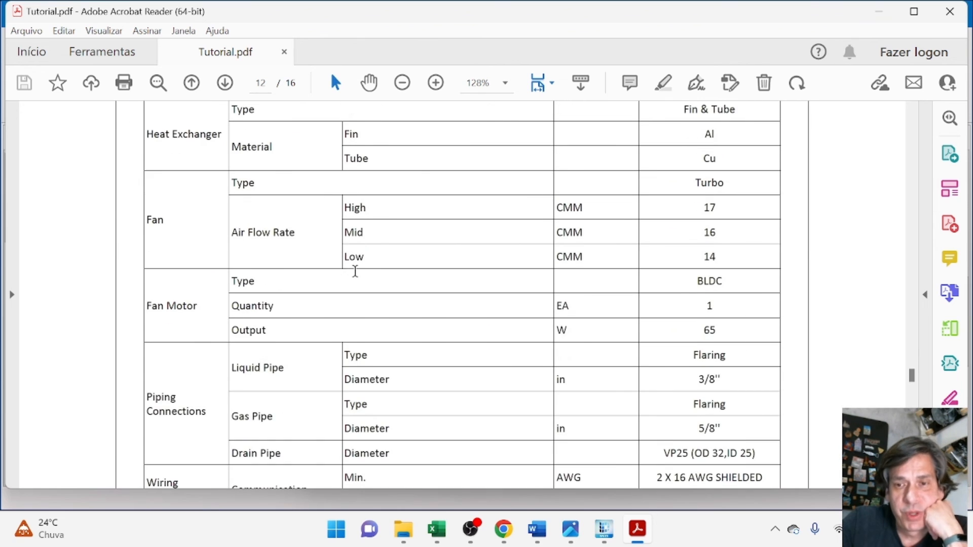
scroll(355, 272, "down", 2)
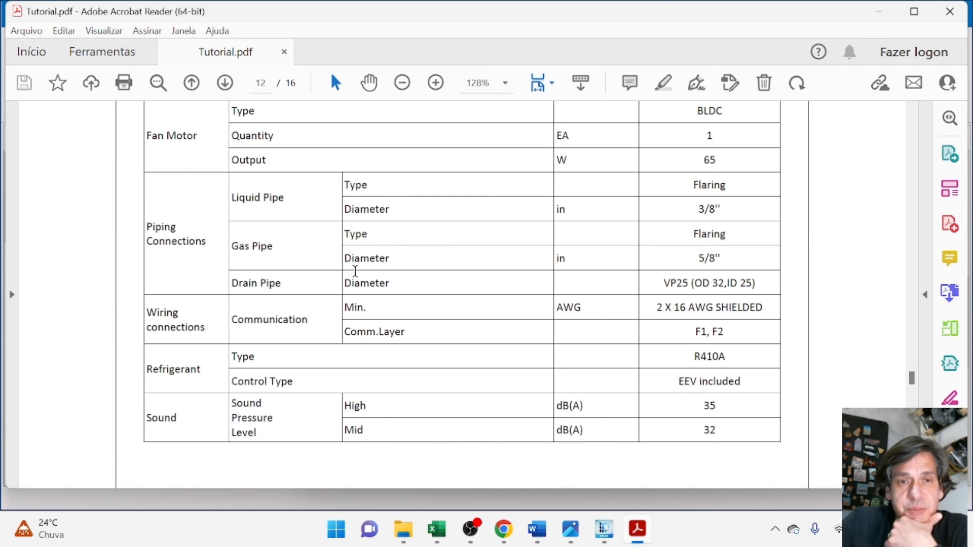
scroll(356, 271, "down", 3)
scroll(355, 273, "down", 20)
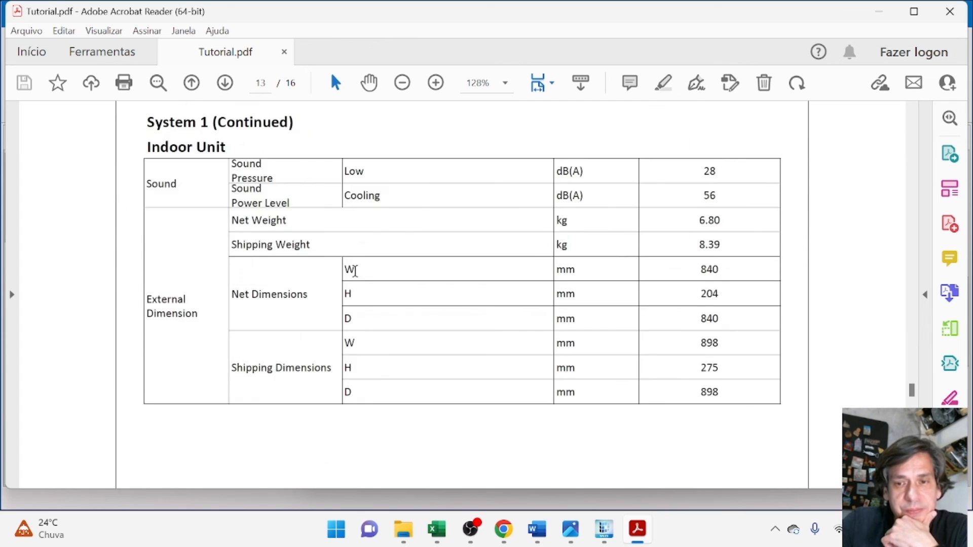
scroll(358, 276, "down", 20)
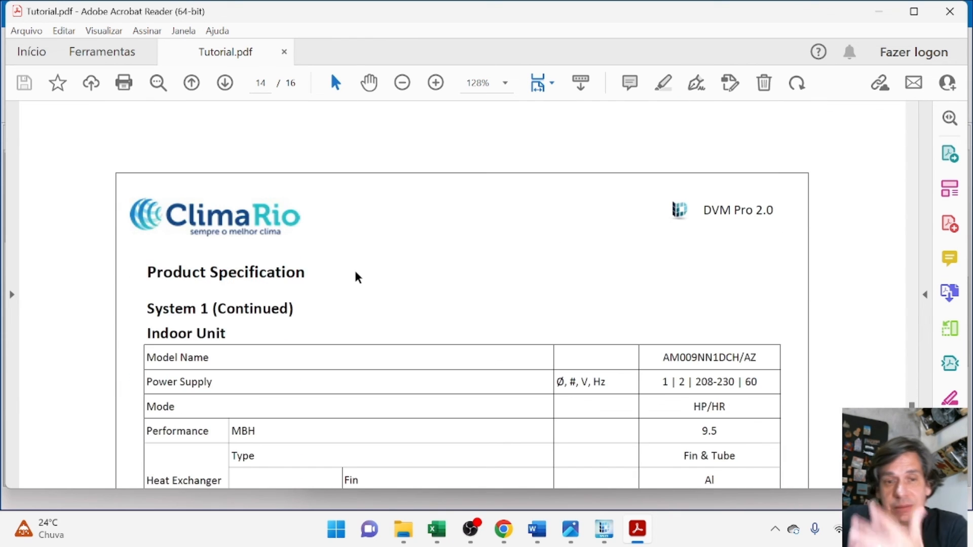
scroll(357, 276, "down", 20)
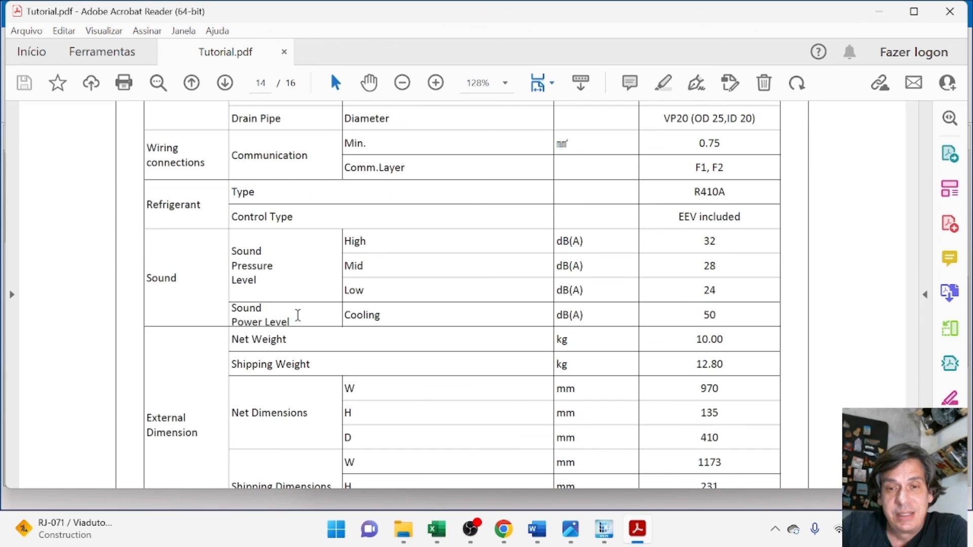
scroll(298, 315, "down", 2)
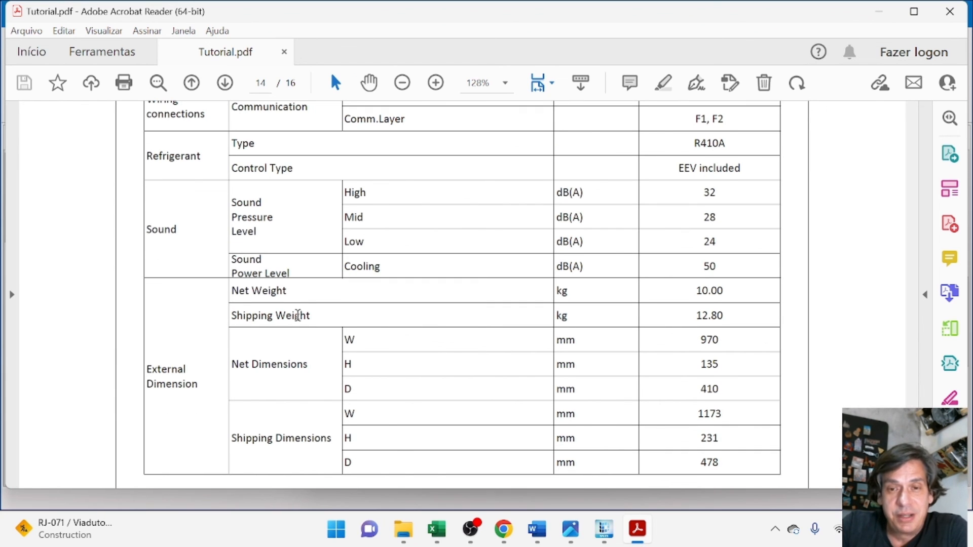